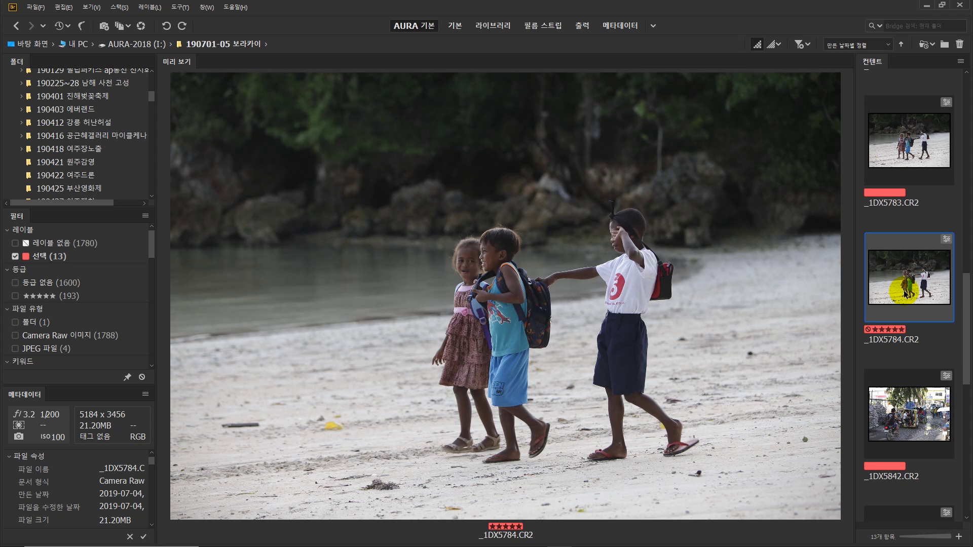
- Open the photo _1DX5784.CR2 for raw editing and set its profile to Adobe 색상
double_click(910, 267)
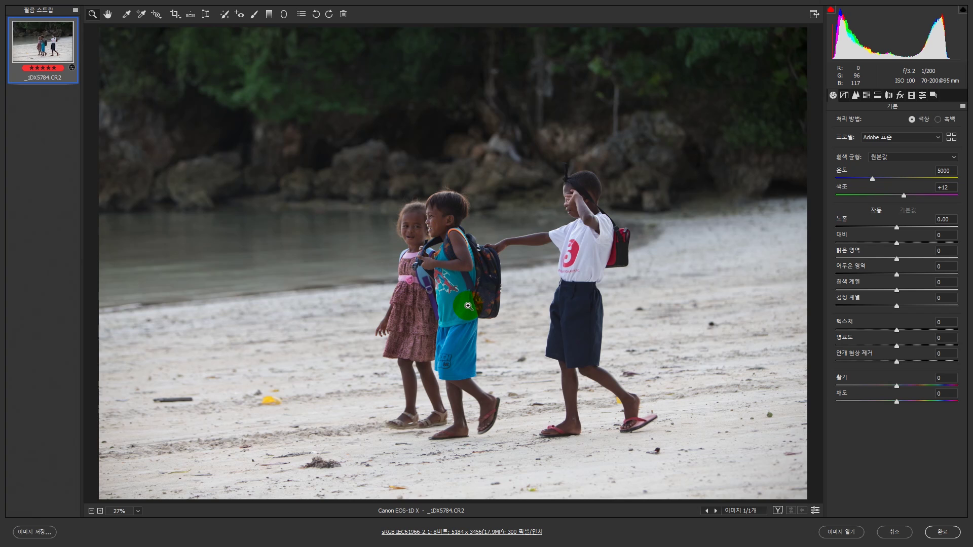
click(881, 180)
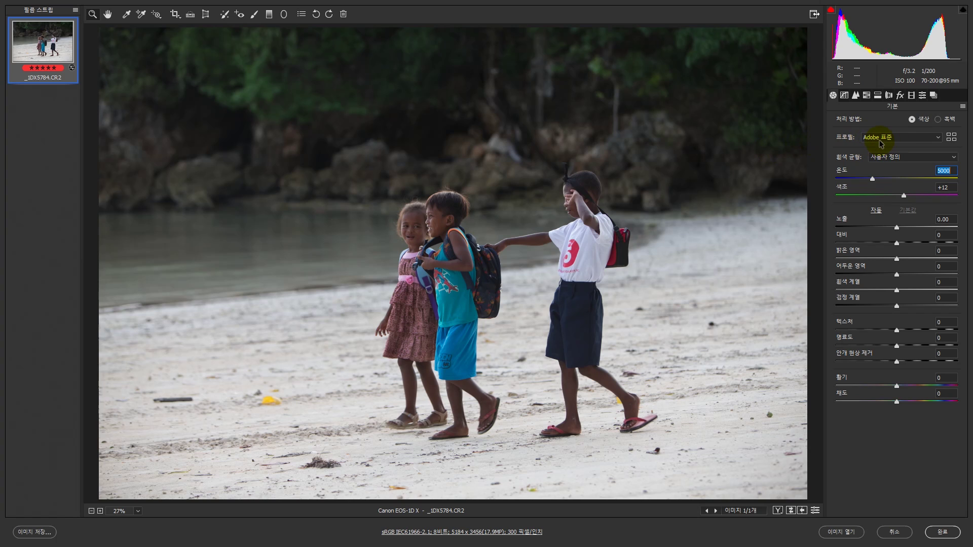
click(877, 144)
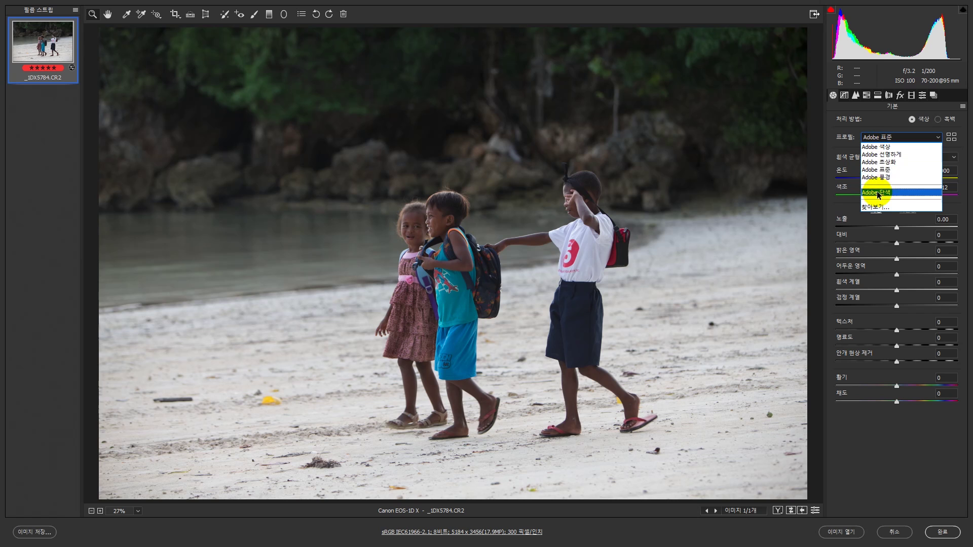
click(885, 147)
- Browse the profile thumbnails, previewing the camera matching (카메라 일치), artistic (예술 효과) and black-and-white (흑백) groups on the photo
click(951, 137)
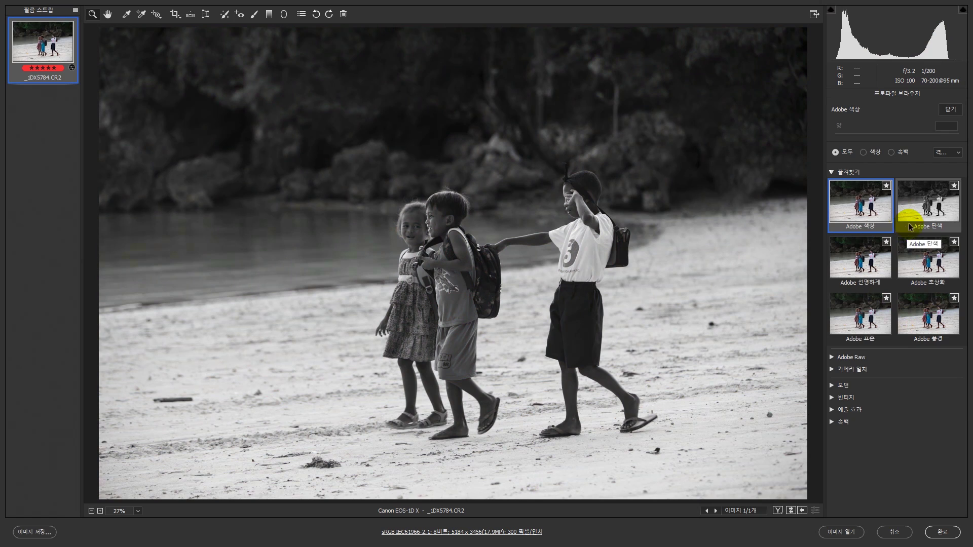
click(834, 372)
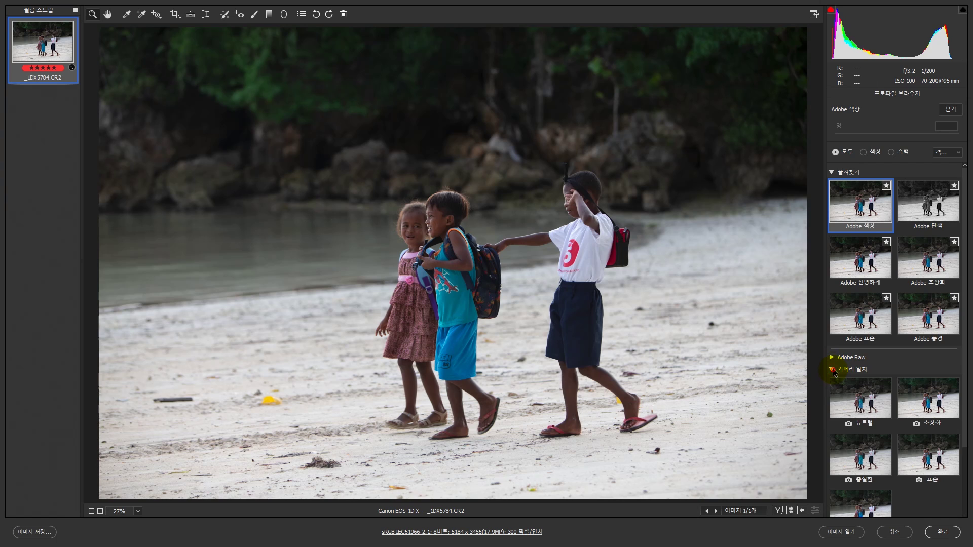
click(833, 371)
click(831, 410)
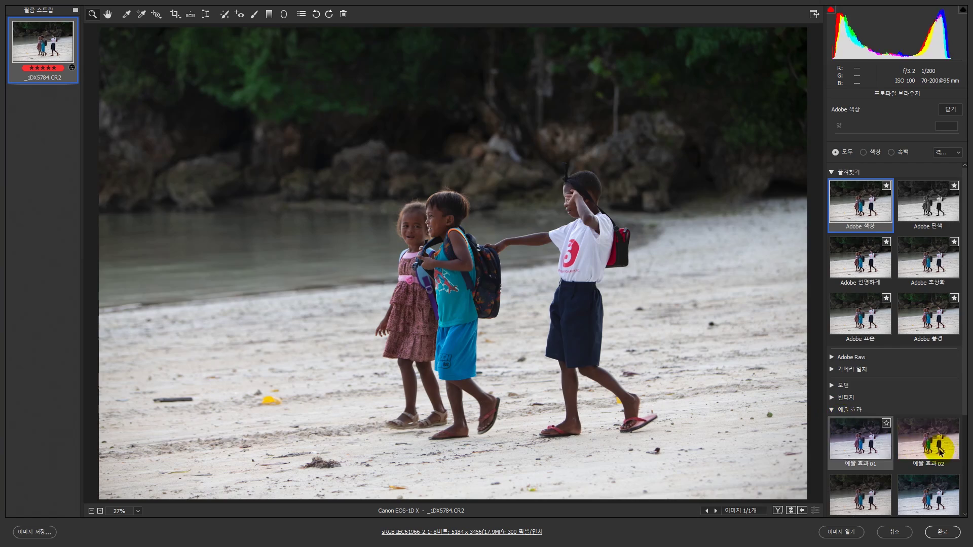
scroll(939, 450, down, 2)
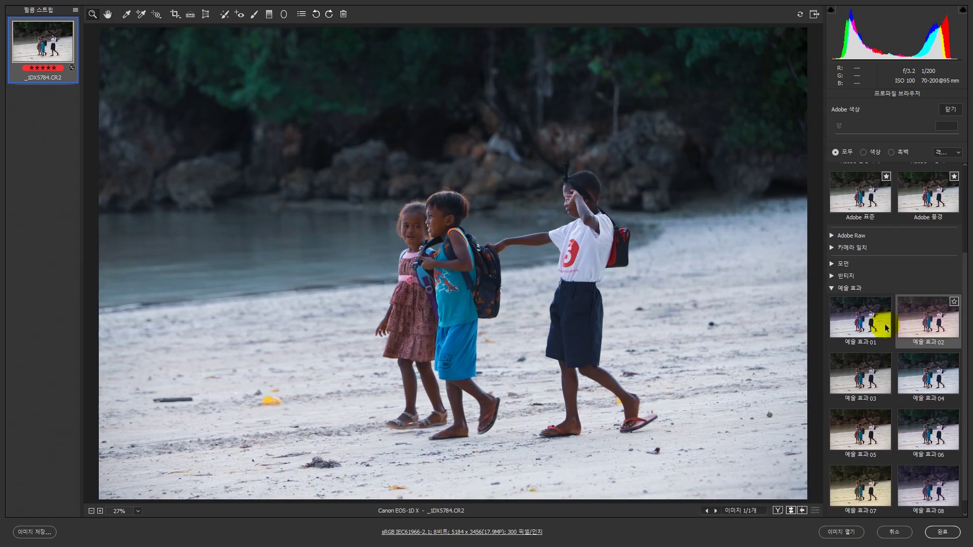
scroll(846, 504, down, 1)
click(832, 508)
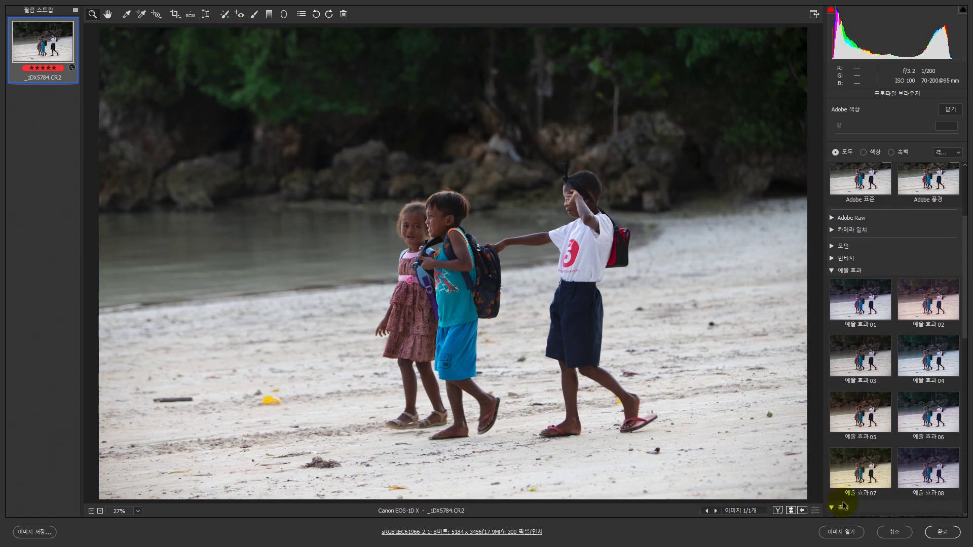
scroll(862, 489, down, 3)
scroll(861, 489, down, 3)
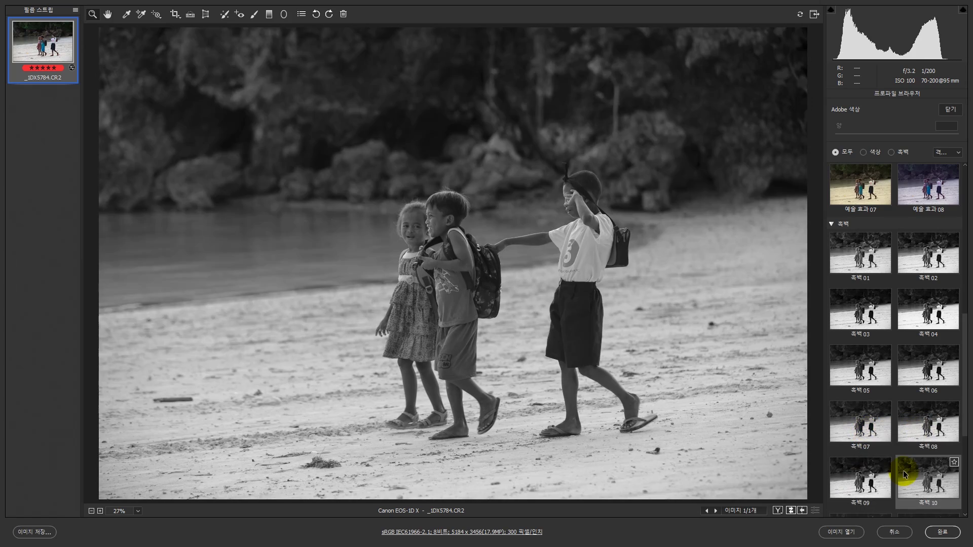
scroll(882, 434, up, 8)
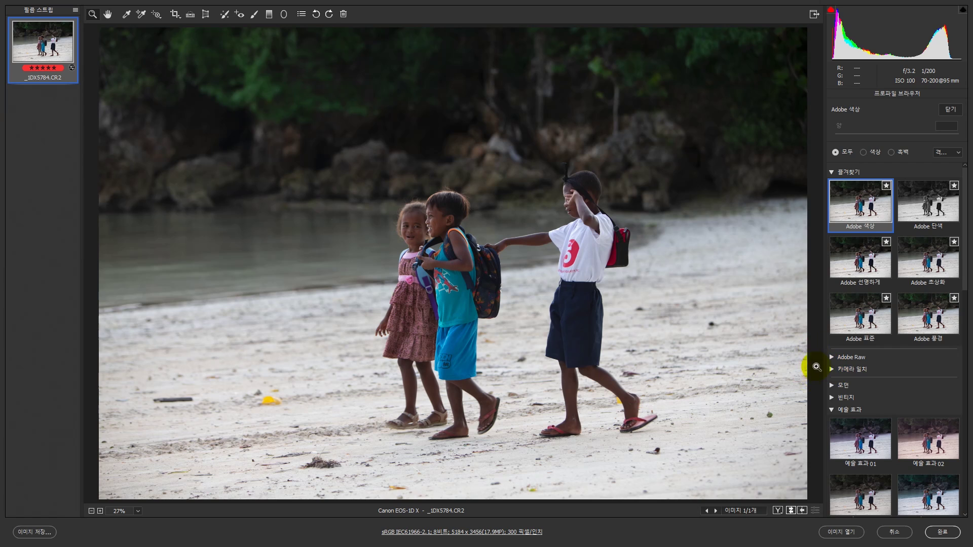
- Apply the camera matching profile 뉴트럴 (Neutral) to the photo and return to the basic adjustments
click(834, 370)
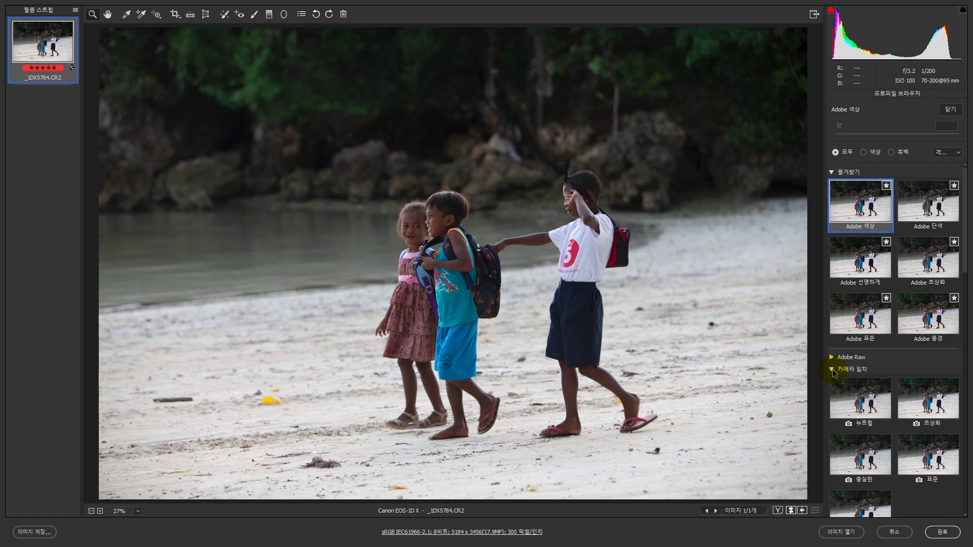
click(854, 405)
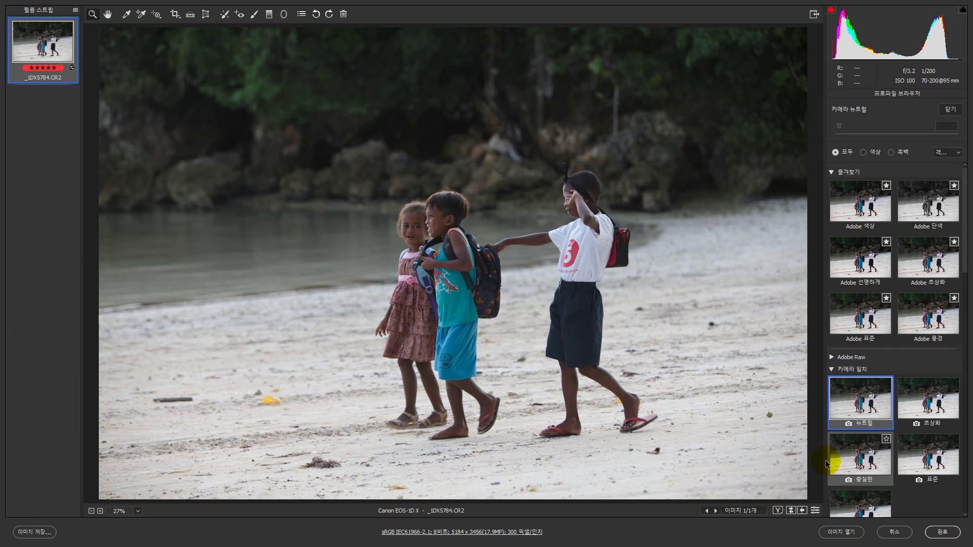
scroll(866, 451, down, 1)
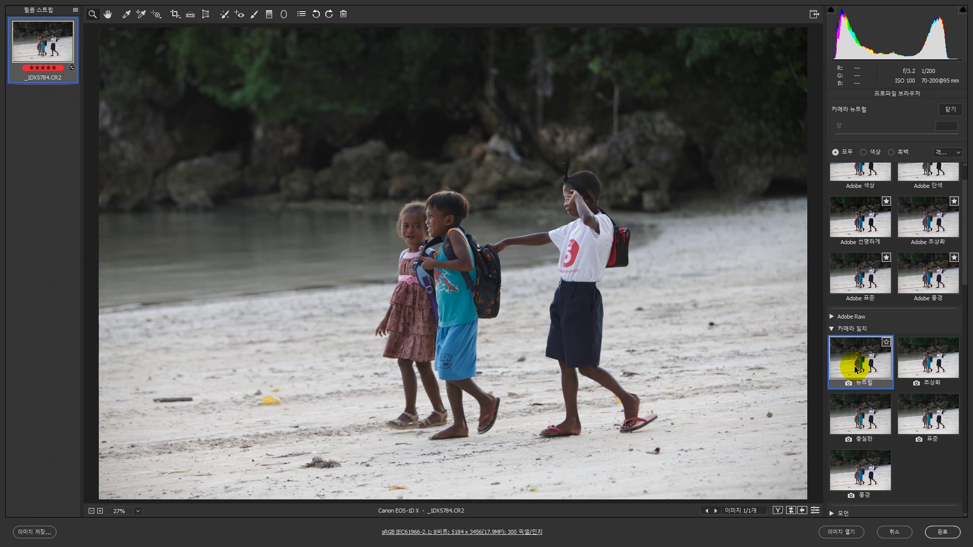
click(950, 111)
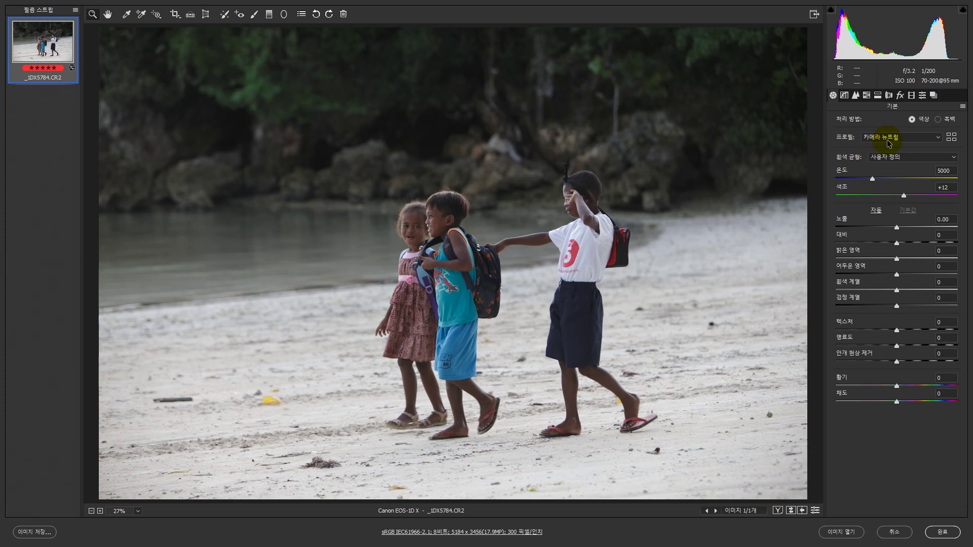
click(963, 106)
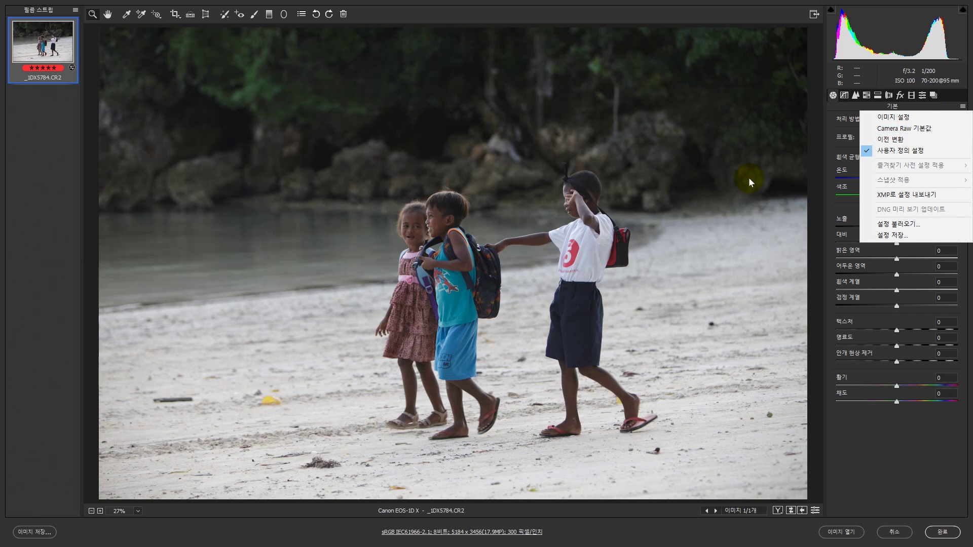
click(907, 129)
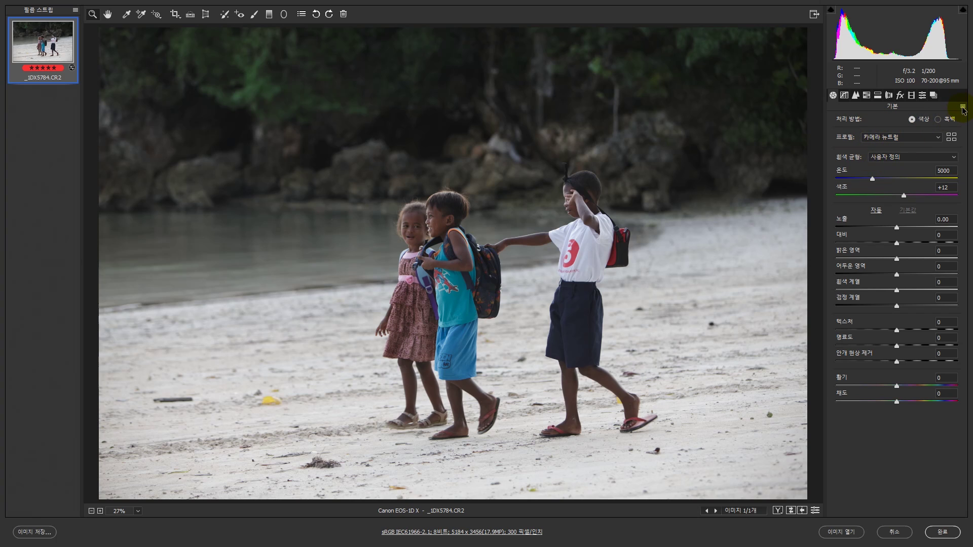
click(897, 141)
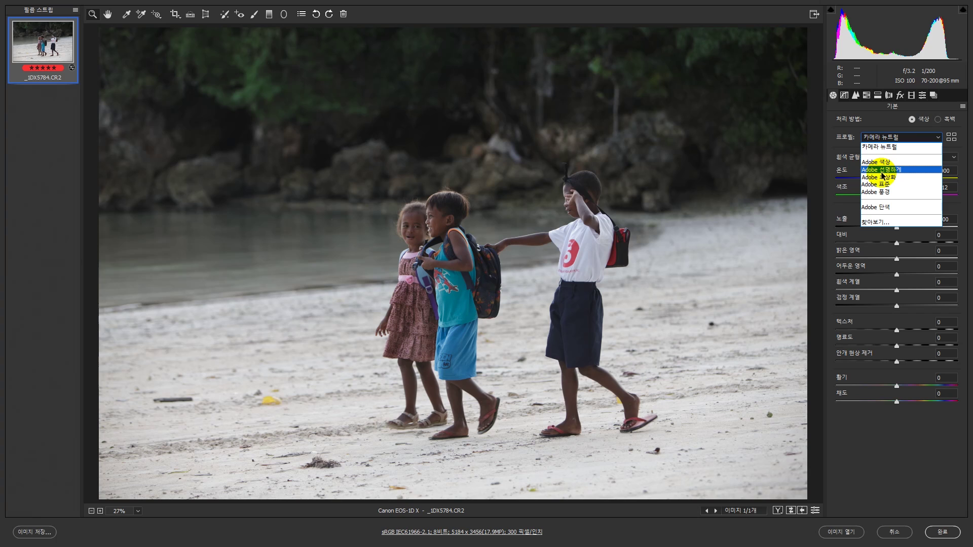
click(963, 107)
click(963, 107)
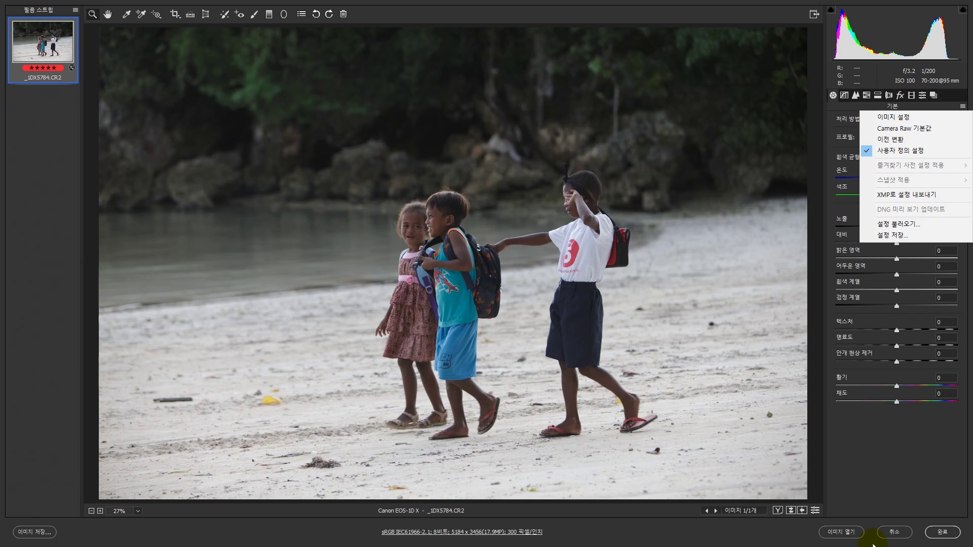
click(884, 467)
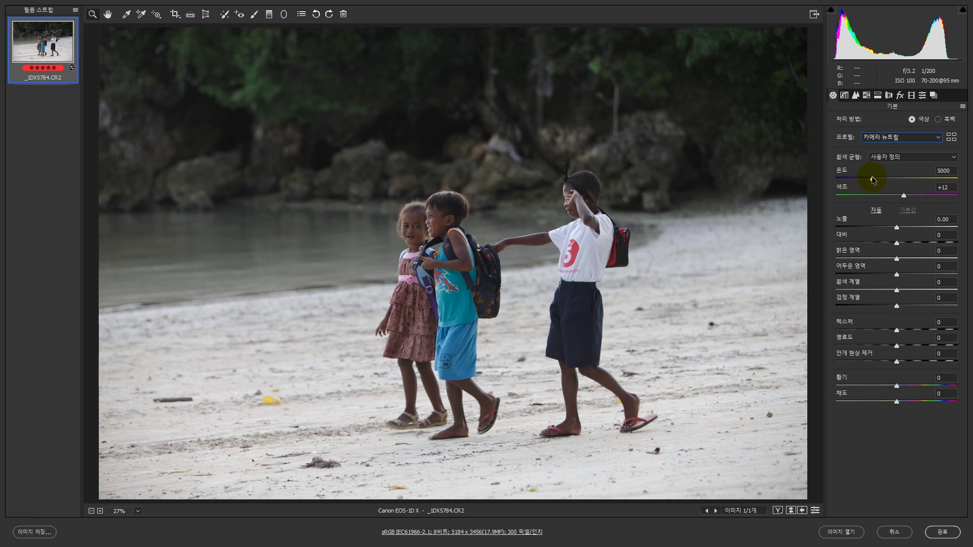
- Set the color temperature to 5400, exposure to +0.40, contrast to +13, shadows to +7 and whites to +4
drag(872, 179, 877, 183)
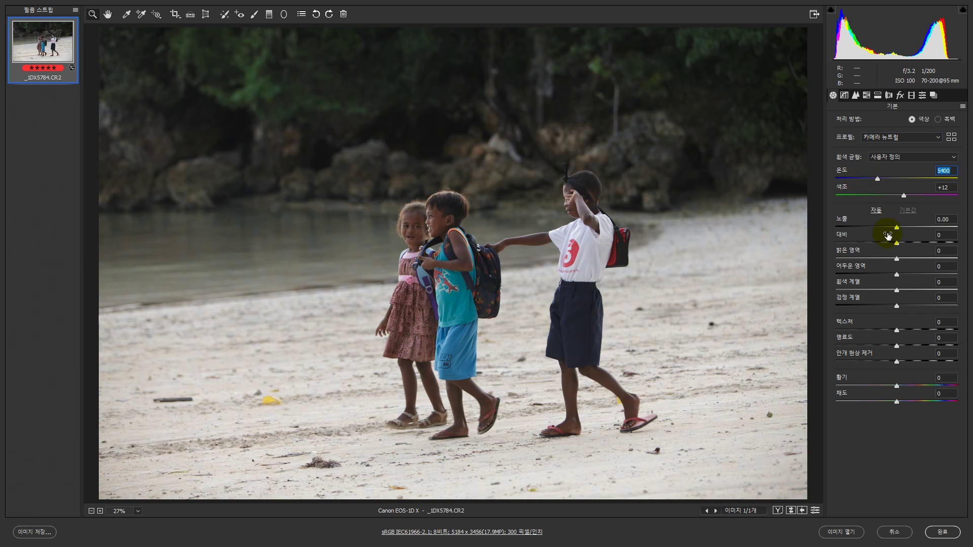
mouse_move(896, 228)
mouse_down()
mouse_move(902, 247)
mouse_move(901, 227)
mouse_up()
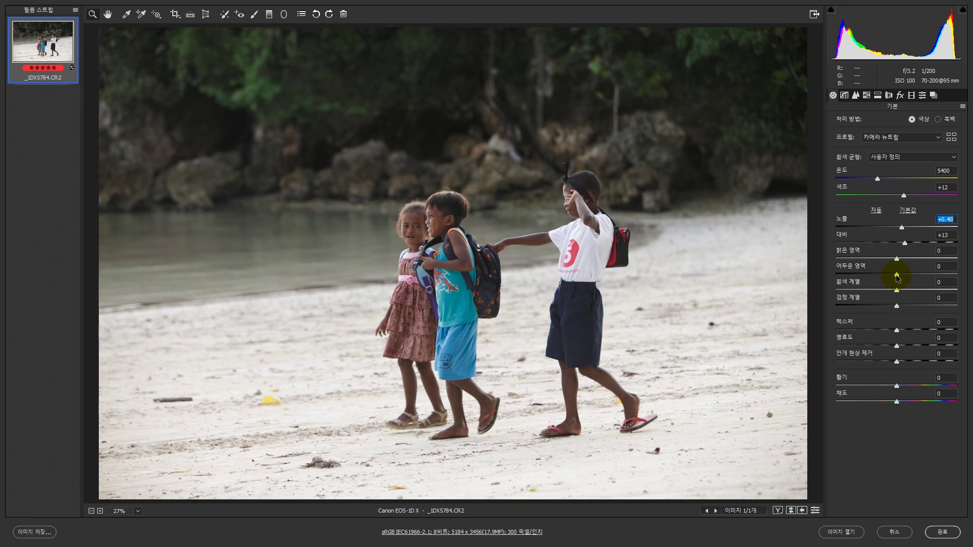
drag(896, 278, 904, 283)
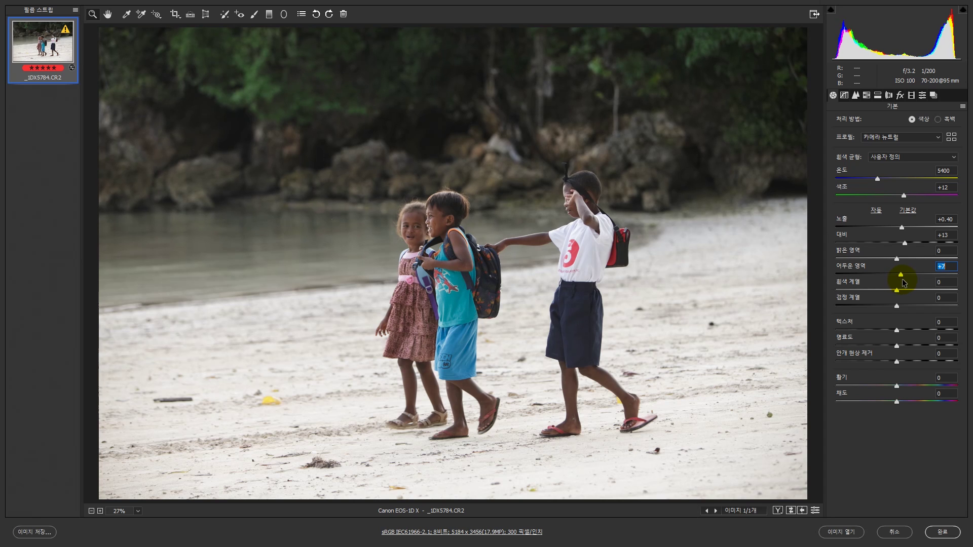
drag(897, 295, 899, 298)
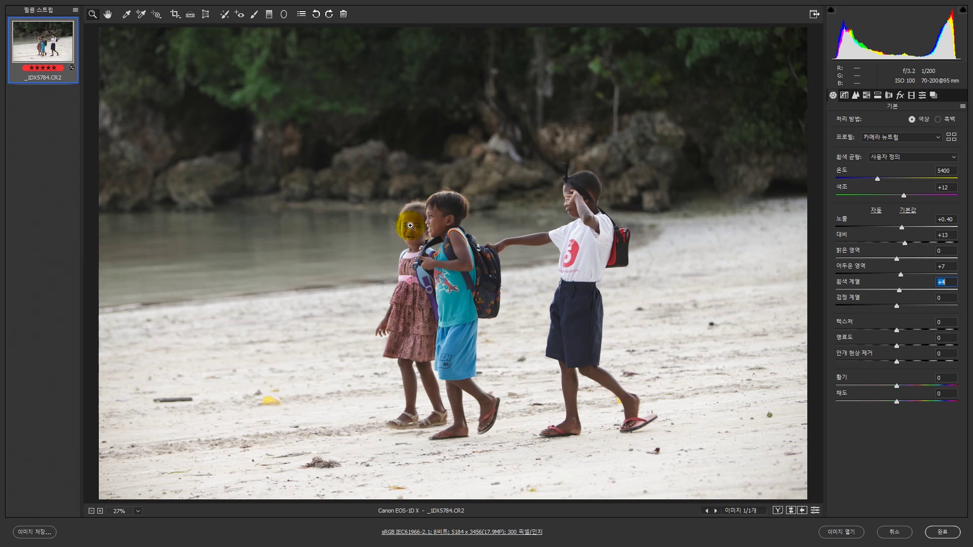
- Try out the texture adjustment on the children, leave it at 0, and set the vibrance to +28
click(470, 251)
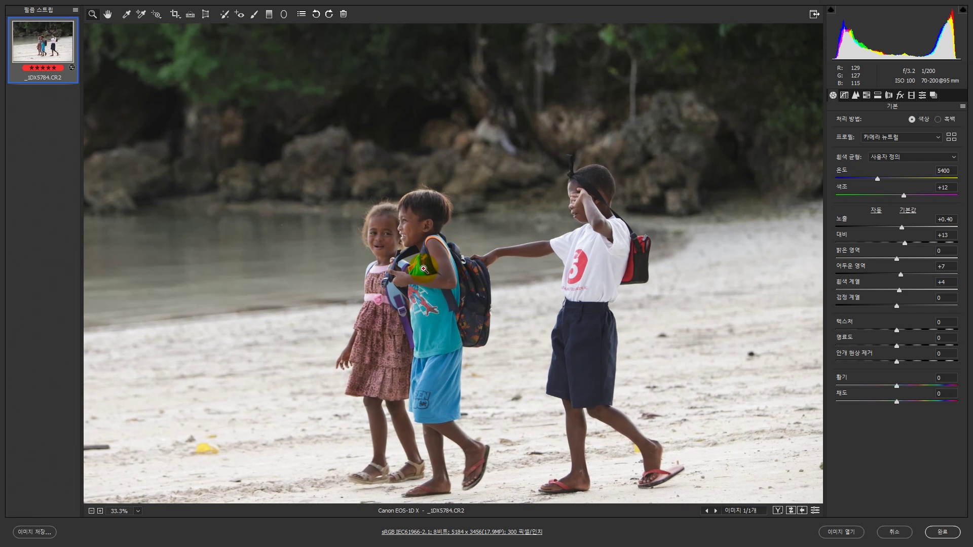
mouse_move(897, 332)
mouse_down()
mouse_move(934, 336)
mouse_move(901, 339)
mouse_up()
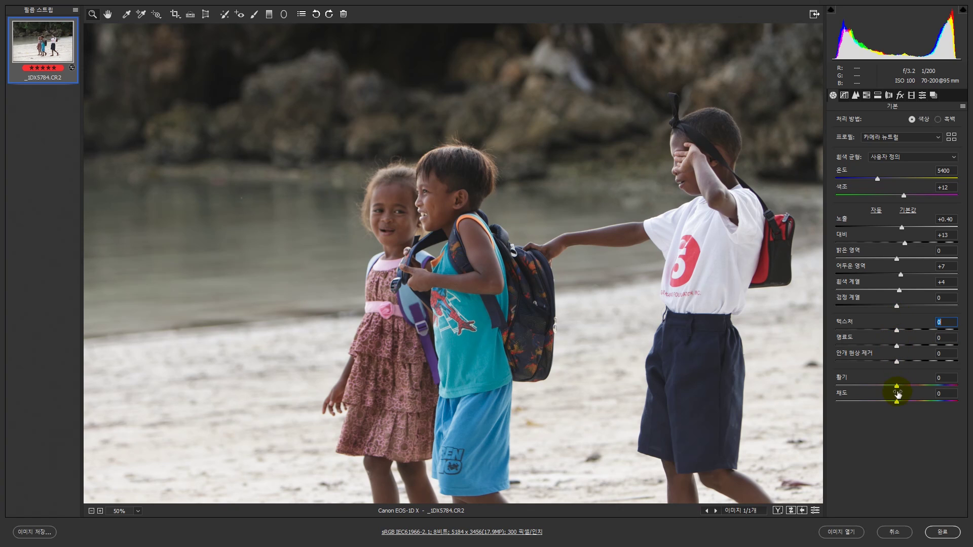
mouse_move(898, 388)
mouse_down()
mouse_move(921, 397)
mouse_move(910, 398)
mouse_up()
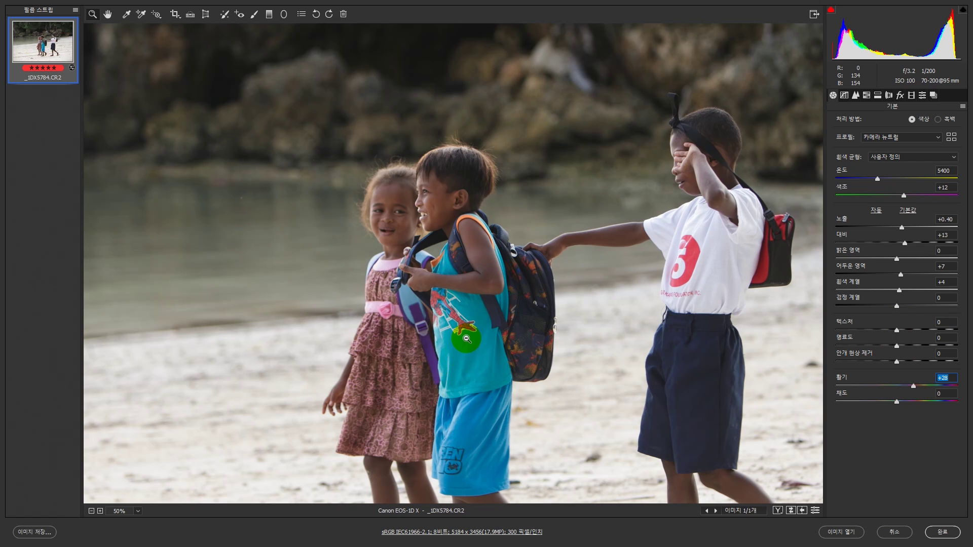
alt+click(490, 298)
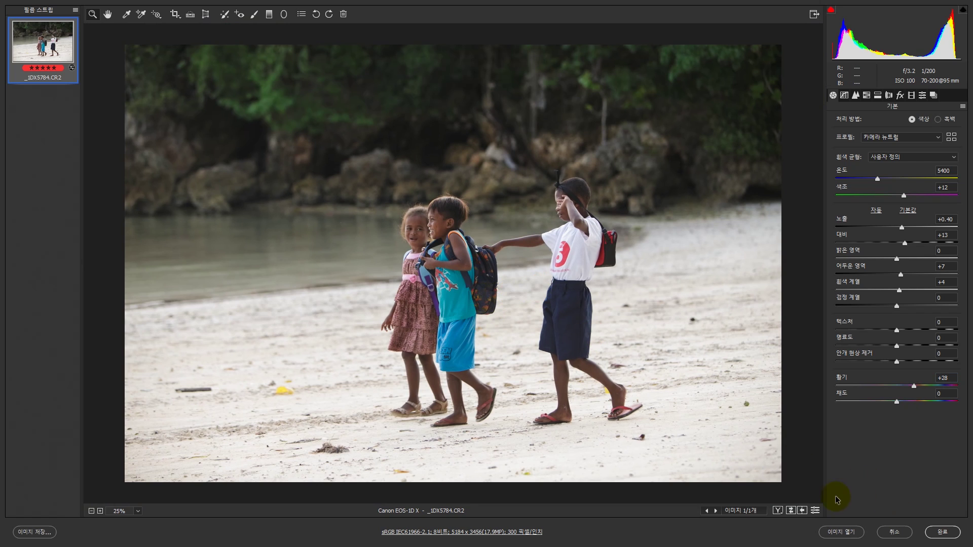
- Compare the current settings with the defaults several times, ending on the edited version
click(816, 510)
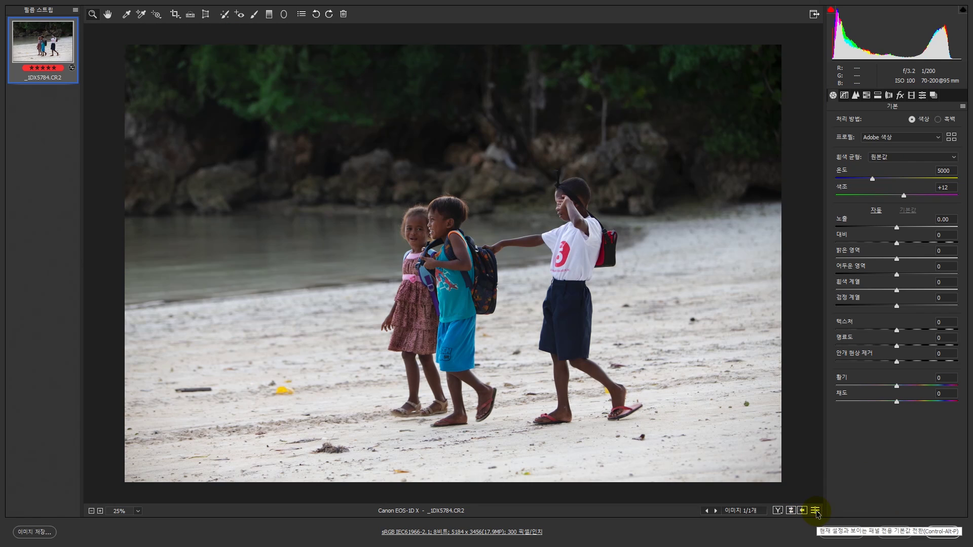
click(815, 510)
click(815, 510)
click(815, 510)
click(816, 511)
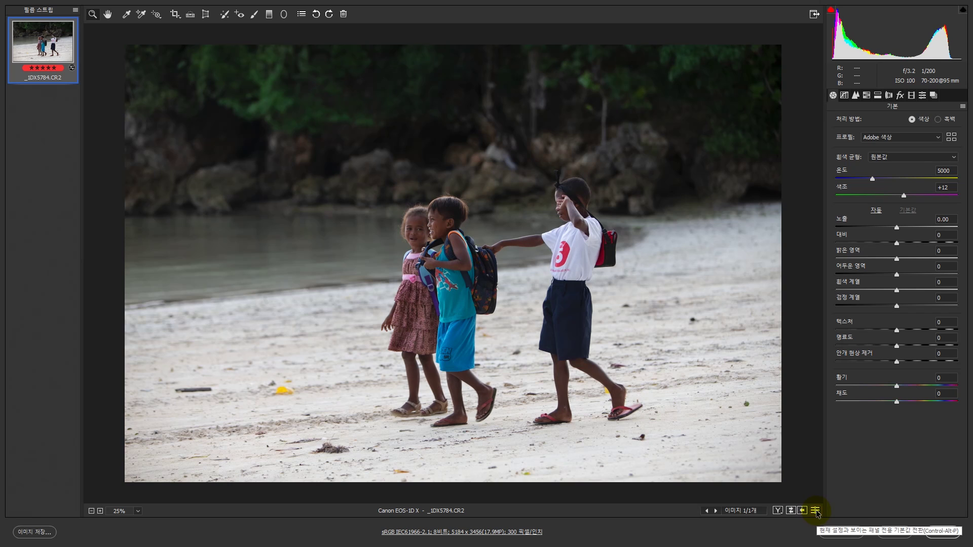
click(816, 510)
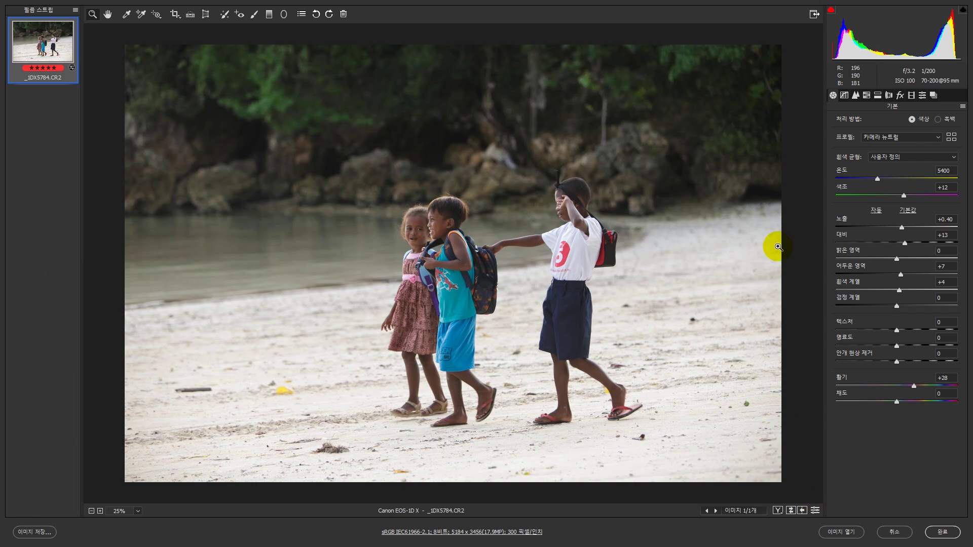
- Raise the black point of the RGB tone curve to input 0, output 34 to fade the shadows
click(844, 97)
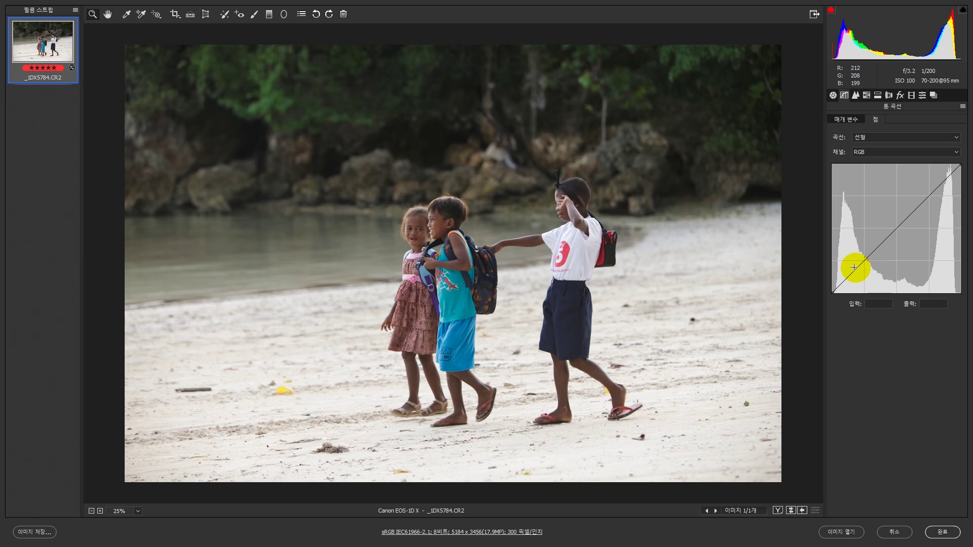
click(833, 292)
drag(833, 292, 822, 275)
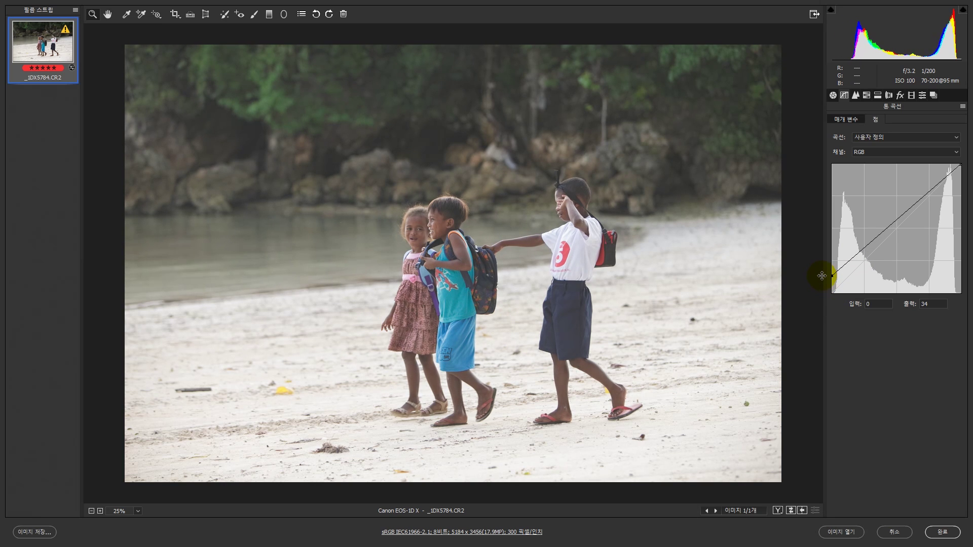
- Shape the RGB curve with added points, setting a shadow point to input 61, output 62 and the midtone to about input 135, output 146
drag(844, 266, 860, 269)
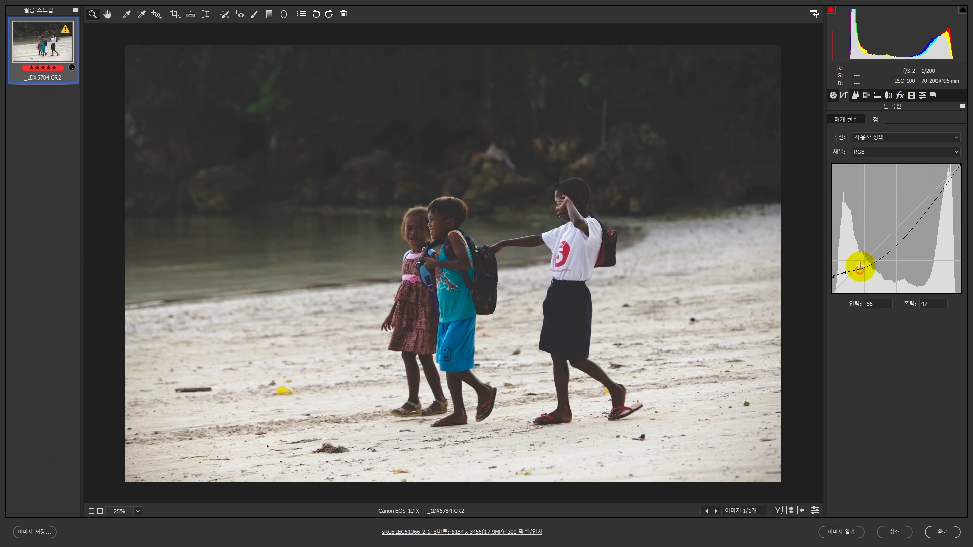
click(900, 228)
drag(900, 228, 900, 219)
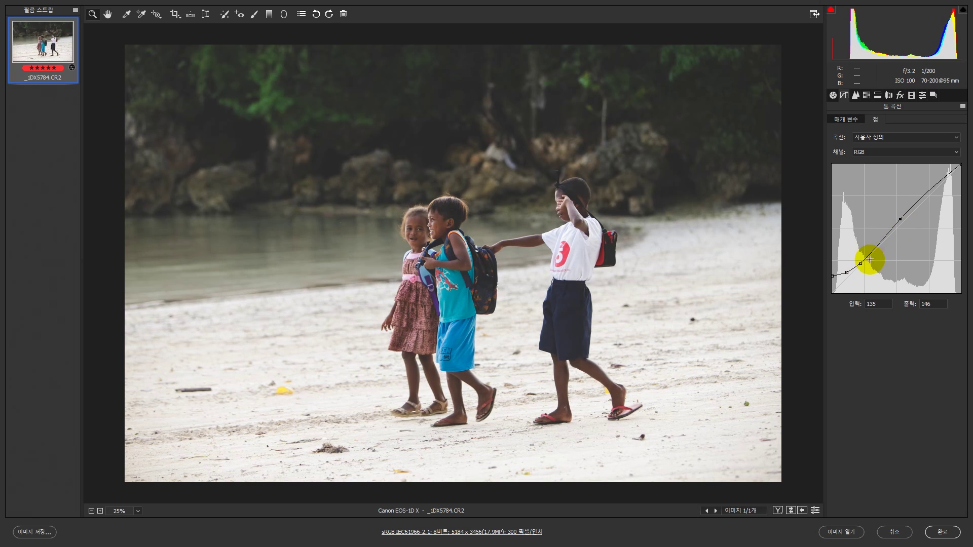
drag(860, 263, 863, 261)
click(901, 221)
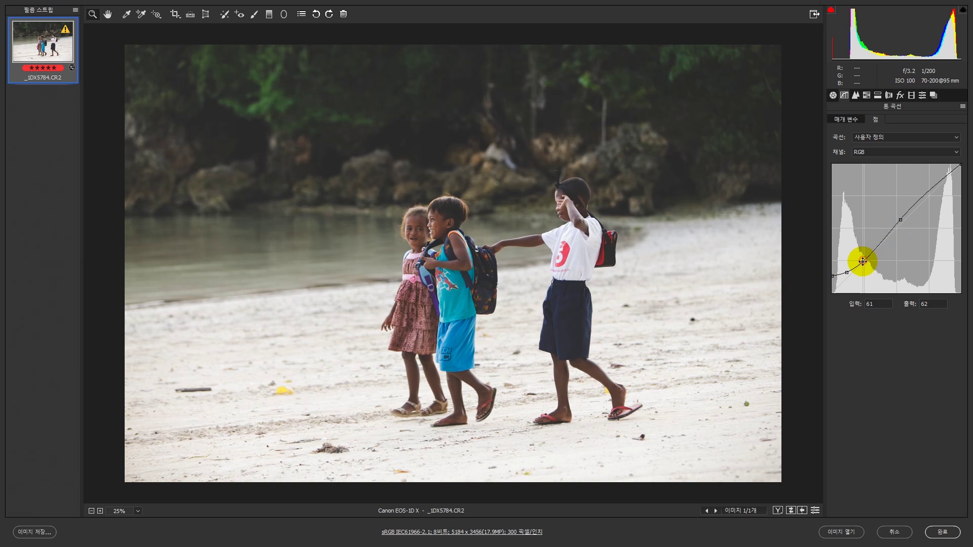
- Refine the RGB tone curve with a shadow point at input 34, output 41, a midtone at input 129, output 145, and black output 35
click(863, 261)
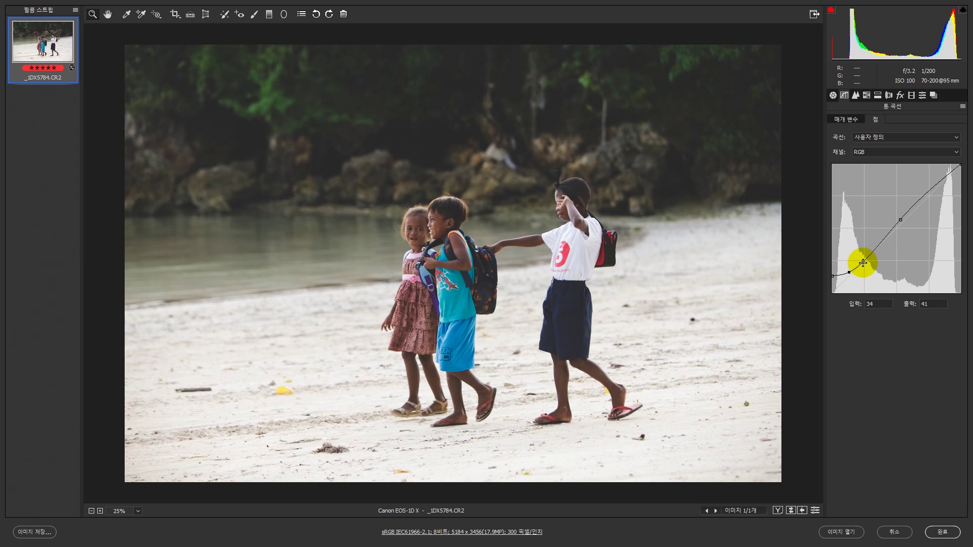
drag(900, 221, 898, 219)
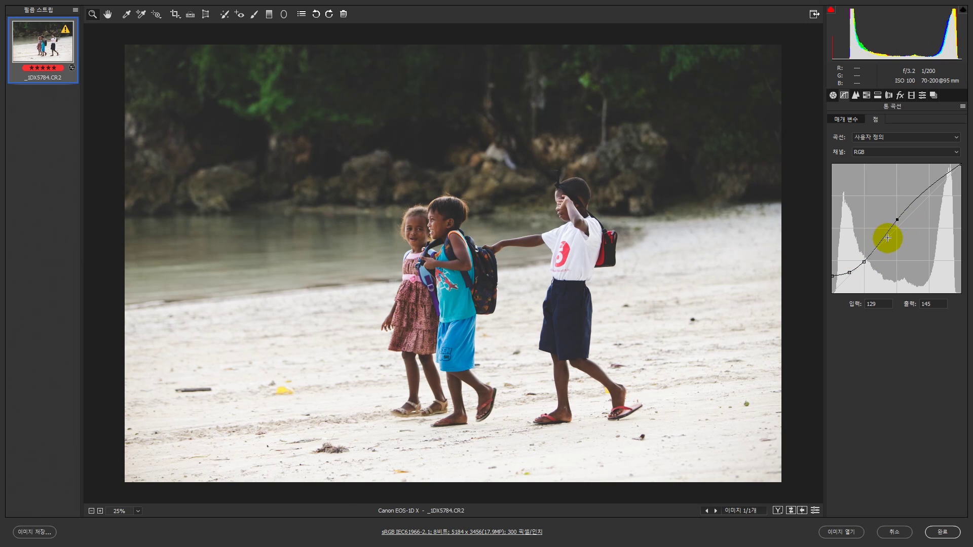
drag(864, 262, 866, 258)
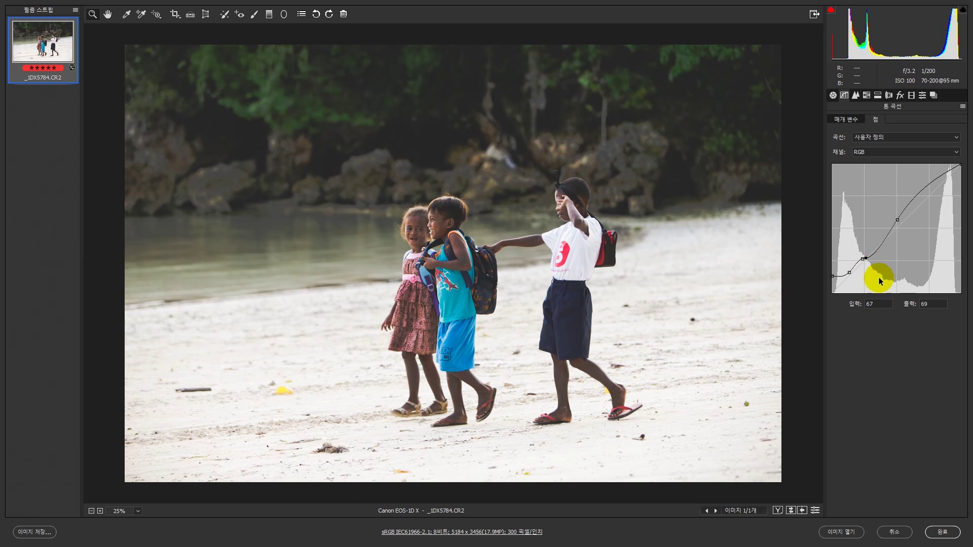
drag(866, 258, 849, 272)
click(831, 277)
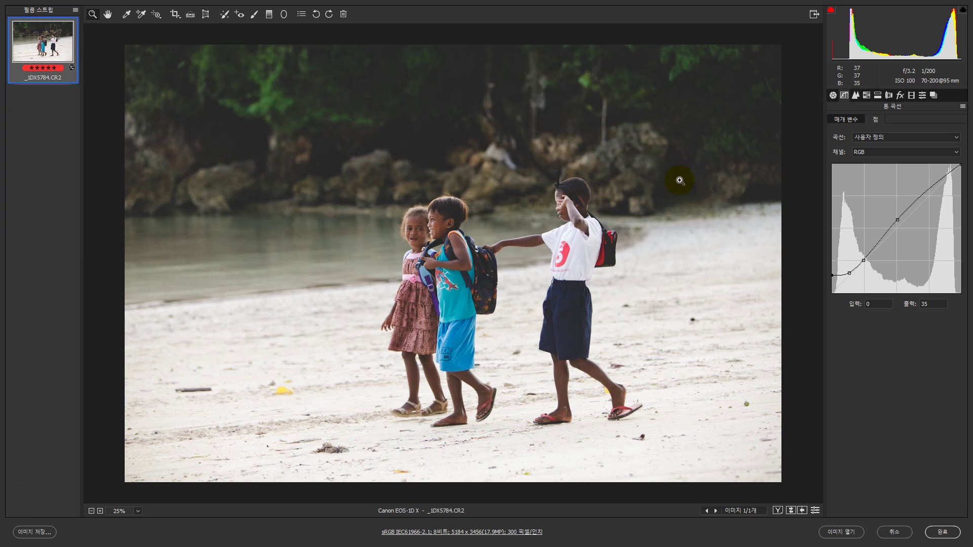
- Compare the photo with the current tone curve against the default curve repeatedly, ending on the edited version
click(815, 510)
click(815, 511)
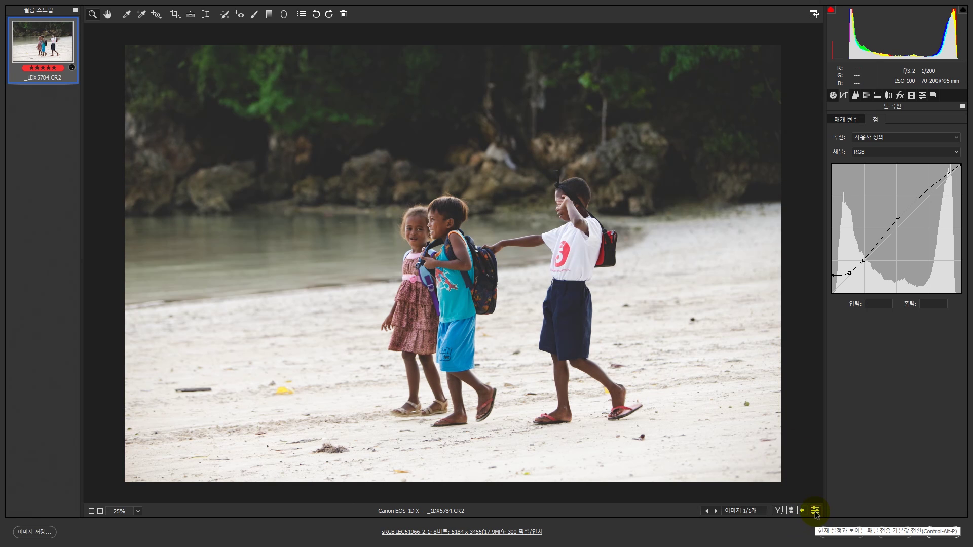
click(815, 512)
click(815, 512)
click(816, 512)
click(815, 512)
click(815, 510)
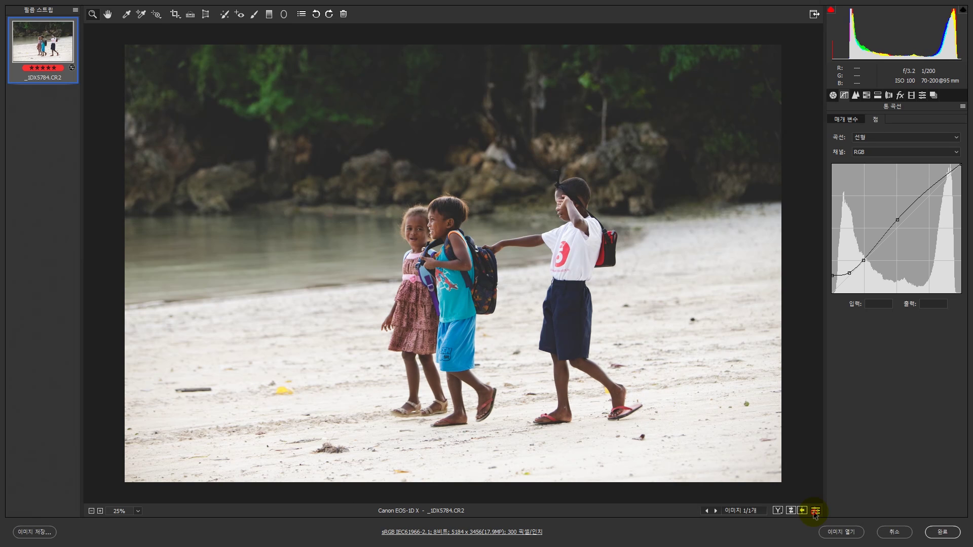
click(815, 512)
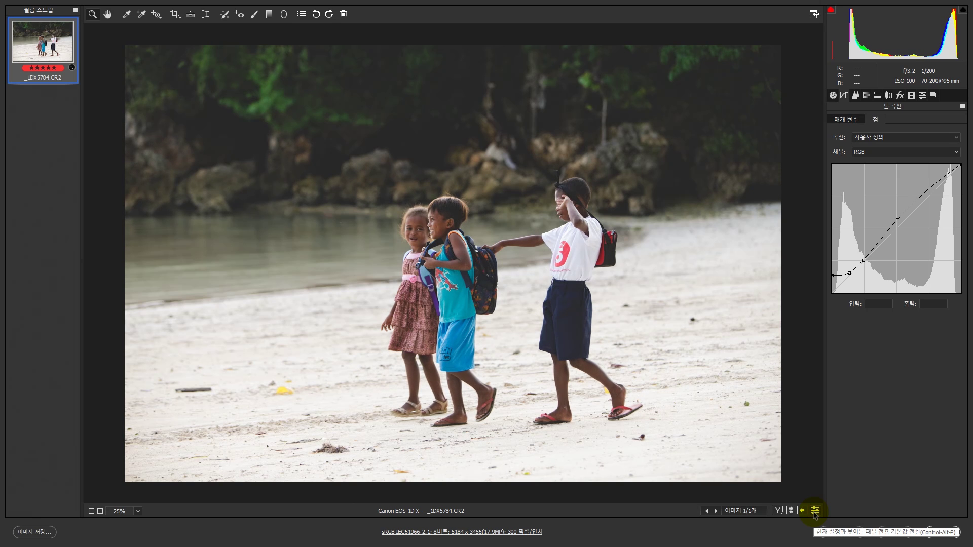
click(815, 511)
click(815, 511)
click(815, 511)
click(815, 511)
click(815, 511)
click(815, 510)
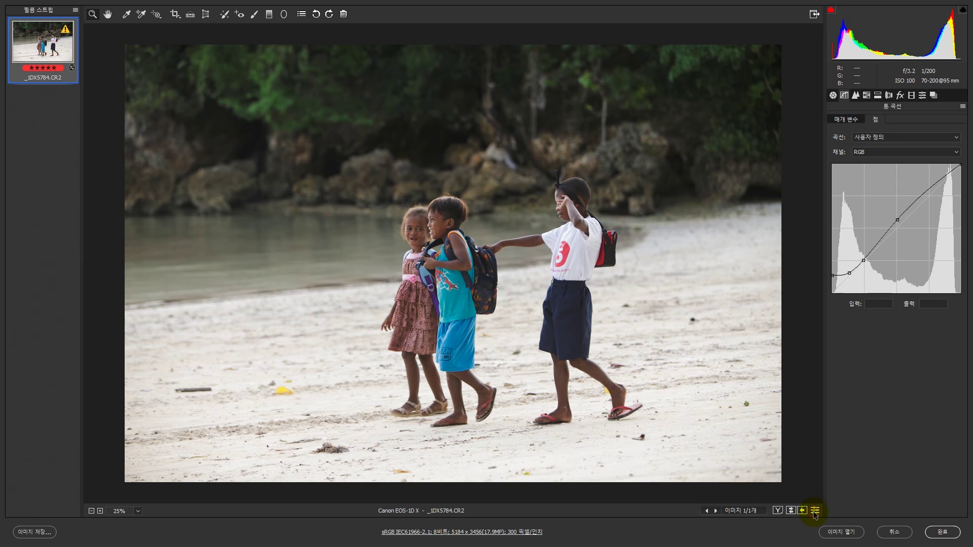
click(815, 511)
click(815, 511)
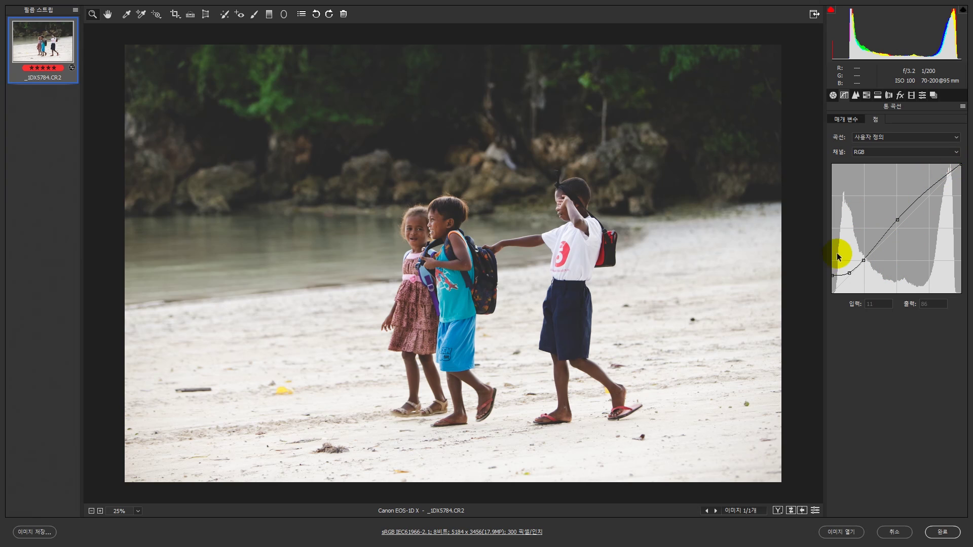
- Set the black point of the RGB tone curve to input 0, output 33
click(833, 275)
drag(827, 280, 777, 276)
- Try lowering the blue channel's white point to outputs 230, 217 and 220, then return both curve endpoints to their defaults
click(864, 152)
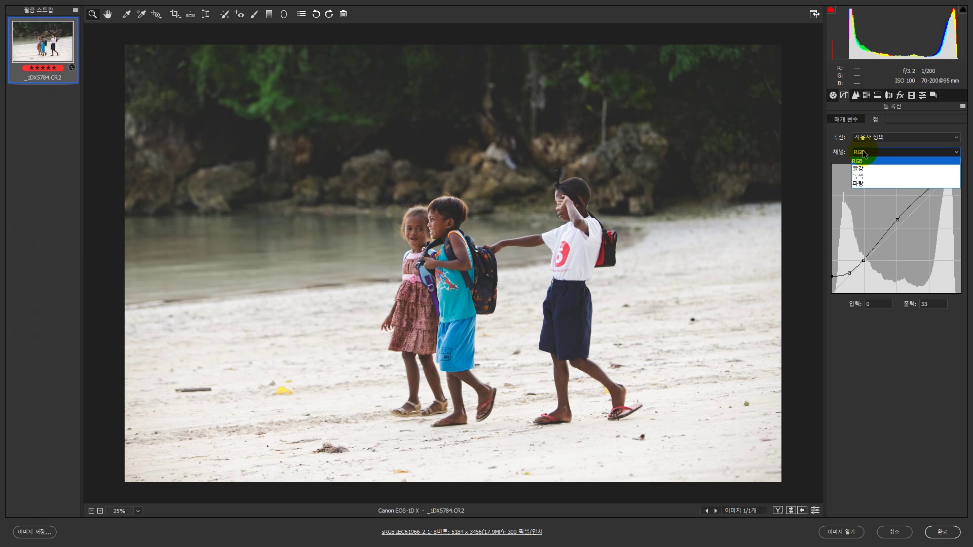
click(862, 184)
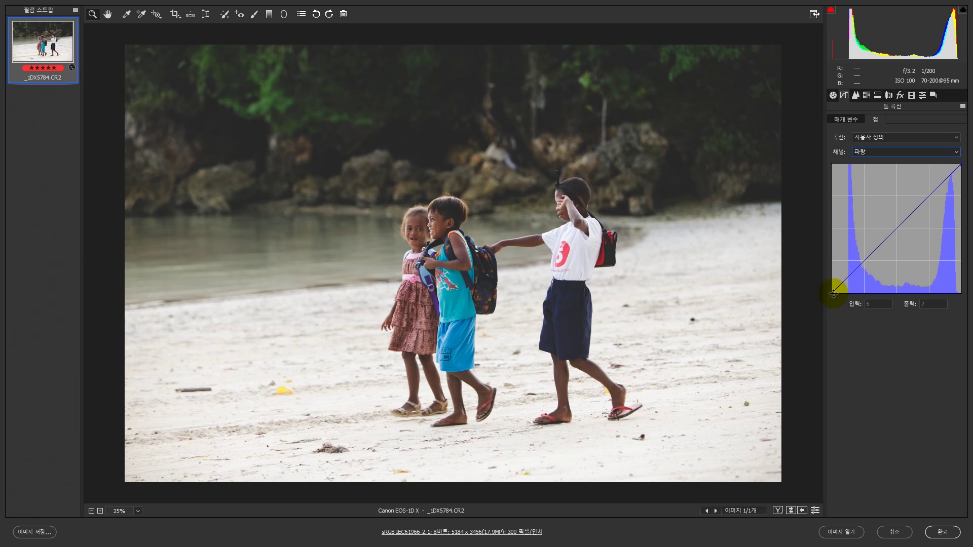
mouse_move(961, 164)
mouse_down()
mouse_move(948, 161)
mouse_move(955, 161)
mouse_move(961, 273)
mouse_move(970, 141)
mouse_move(938, 170)
mouse_move(962, 167)
mouse_move(960, 176)
mouse_up()
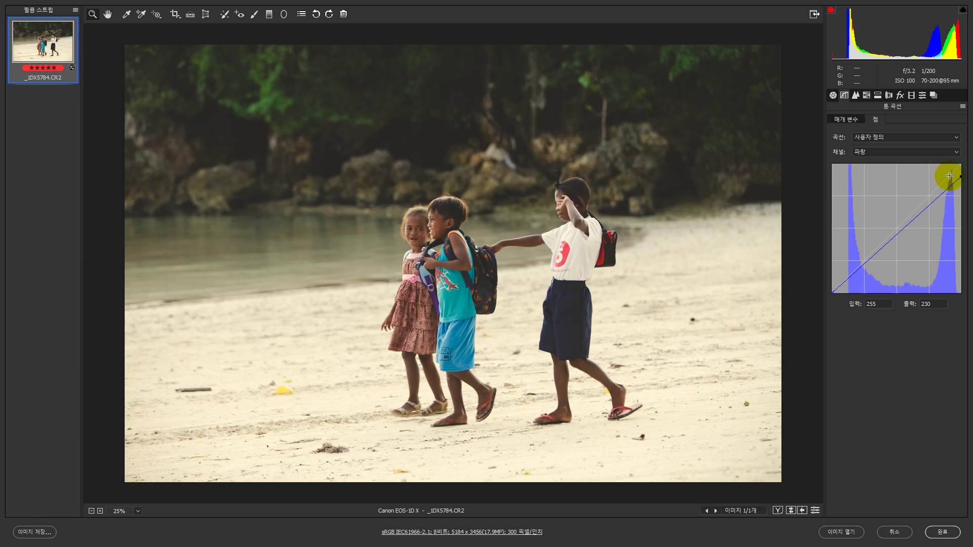
mouse_move(962, 176)
mouse_down()
mouse_move(964, 162)
mouse_move(968, 184)
mouse_up()
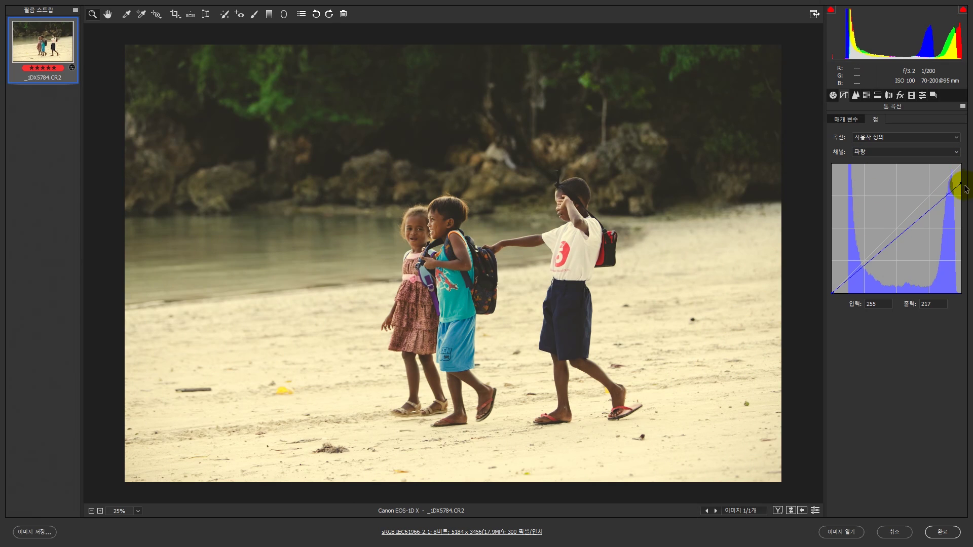
mouse_move(961, 186)
mouse_down()
mouse_move(968, 165)
mouse_move(968, 182)
mouse_up()
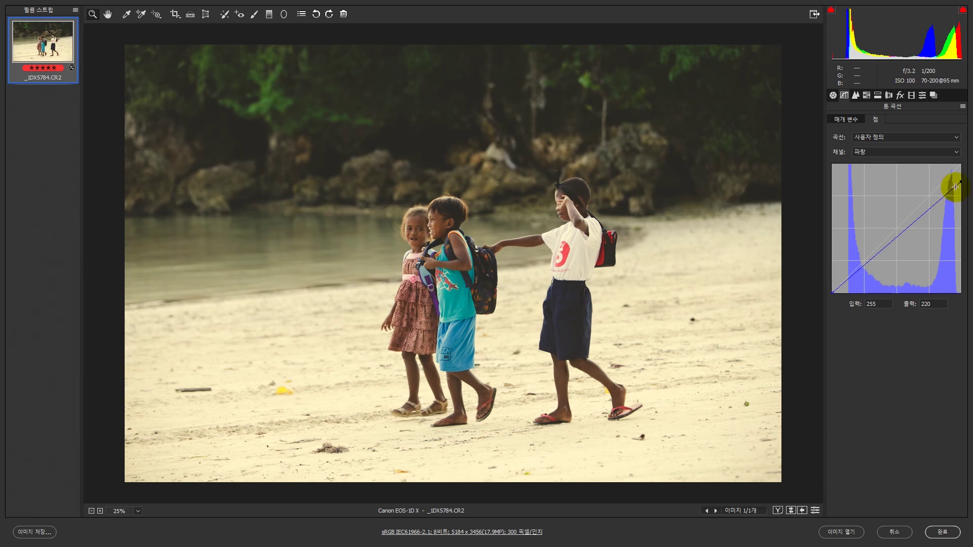
mouse_move(962, 181)
mouse_down()
mouse_move(967, 200)
mouse_move(967, 163)
mouse_move(898, 140)
mouse_move(904, 170)
mouse_move(960, 165)
mouse_up()
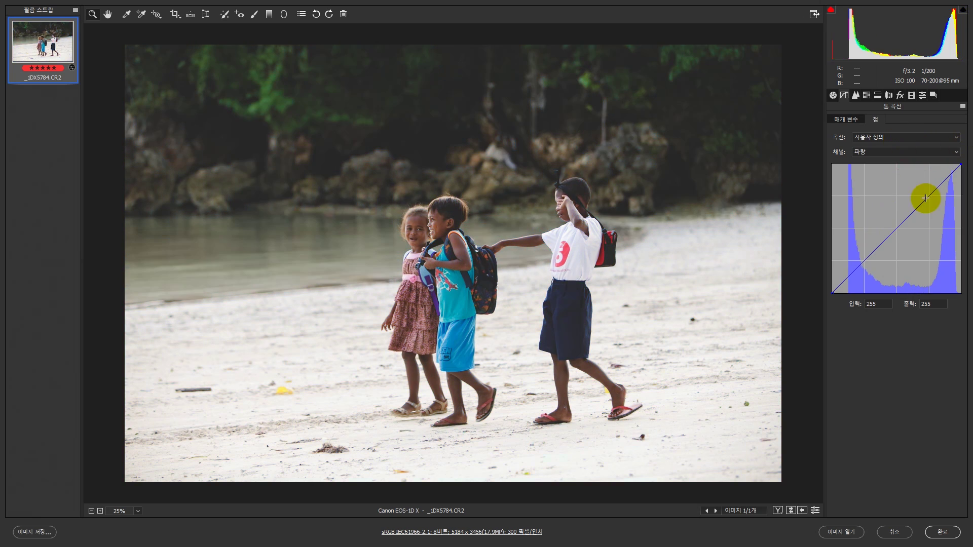
drag(833, 293, 736, 211)
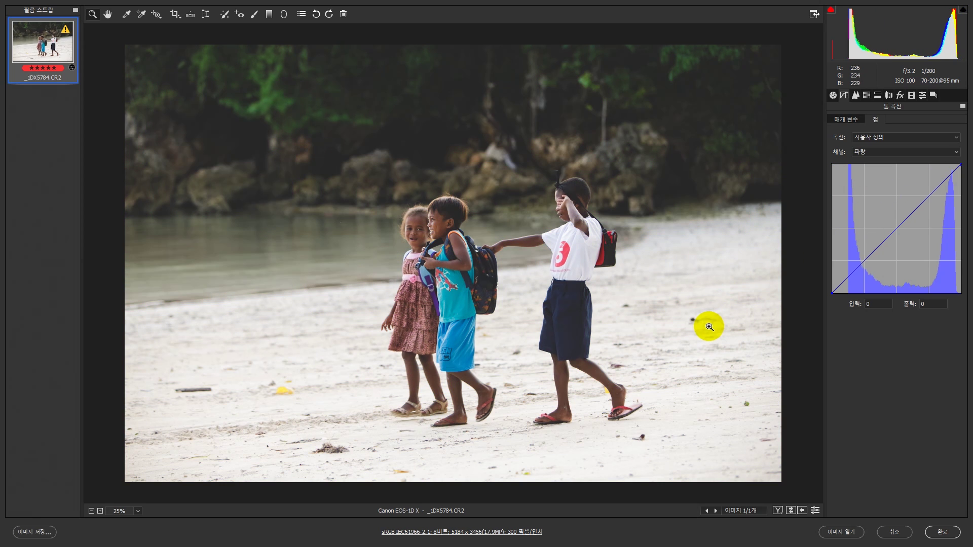
- Try the green curve's black point at input 37 and at output 54, and its white point at output 197, resetting both endpoints
click(868, 152)
click(868, 176)
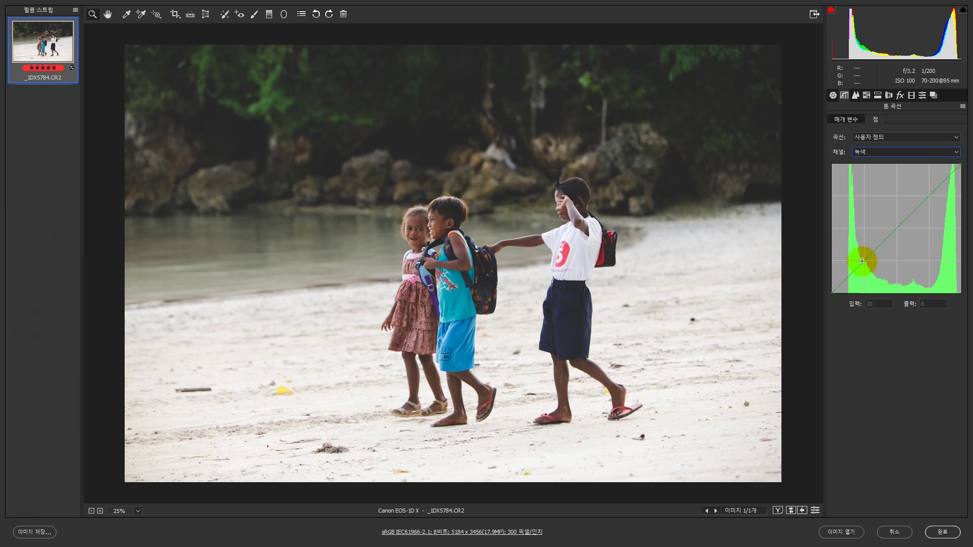
drag(833, 292, 851, 300)
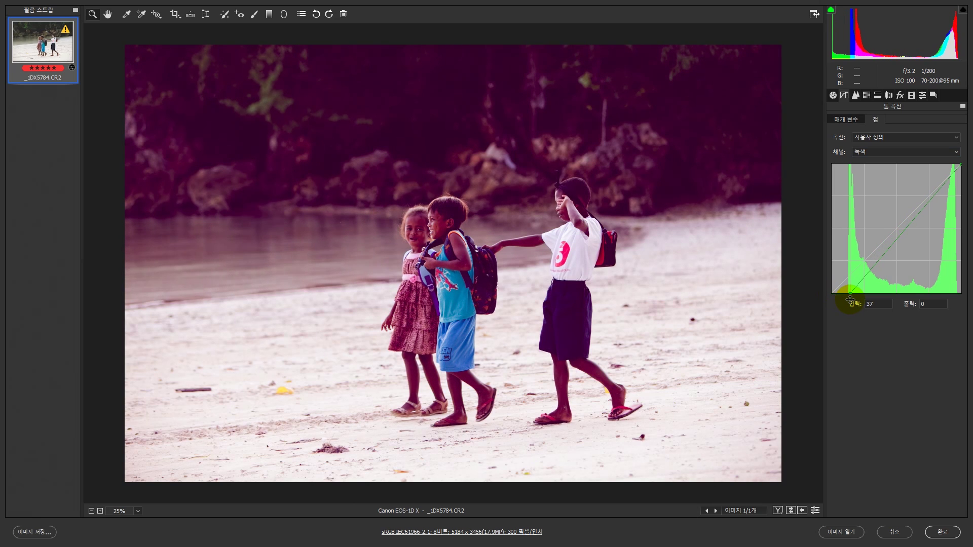
drag(850, 300, 797, 267)
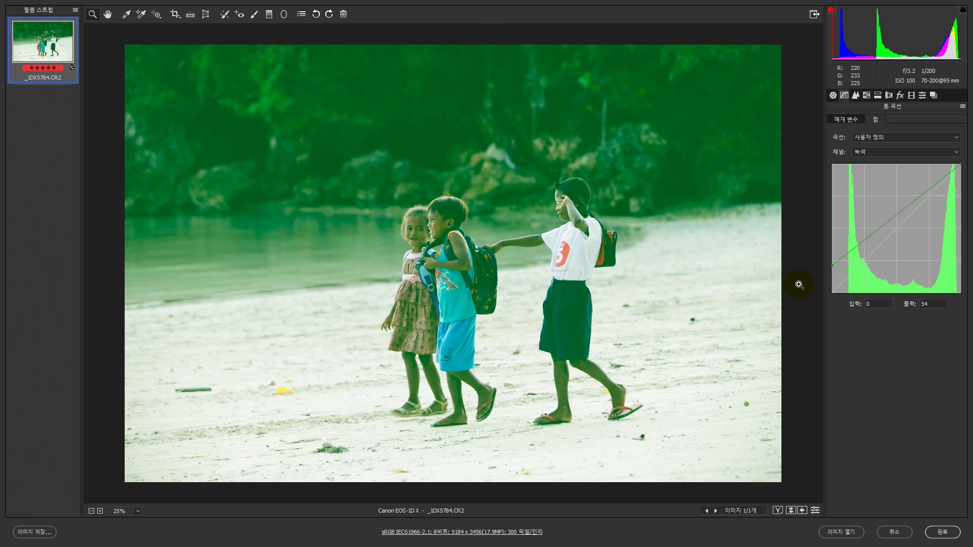
drag(834, 266, 808, 297)
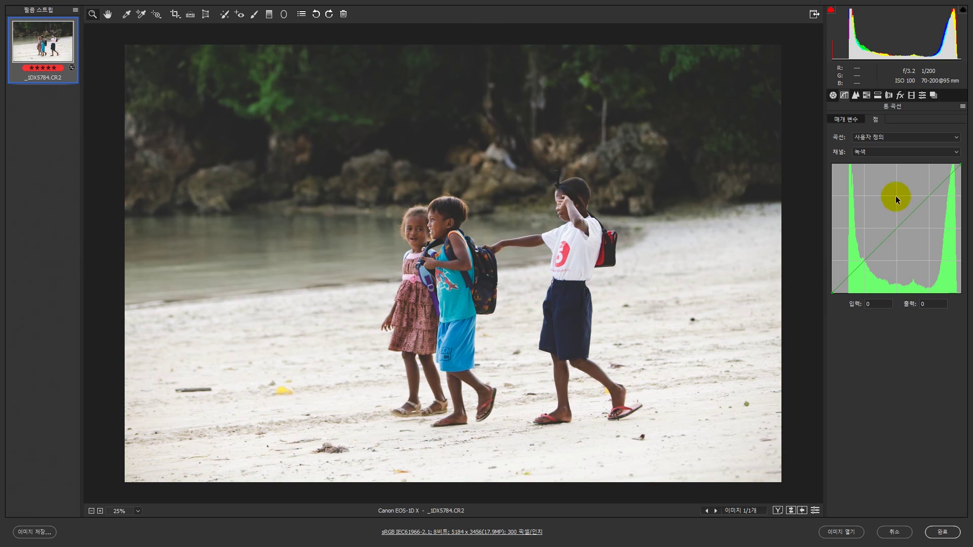
drag(961, 164, 968, 193)
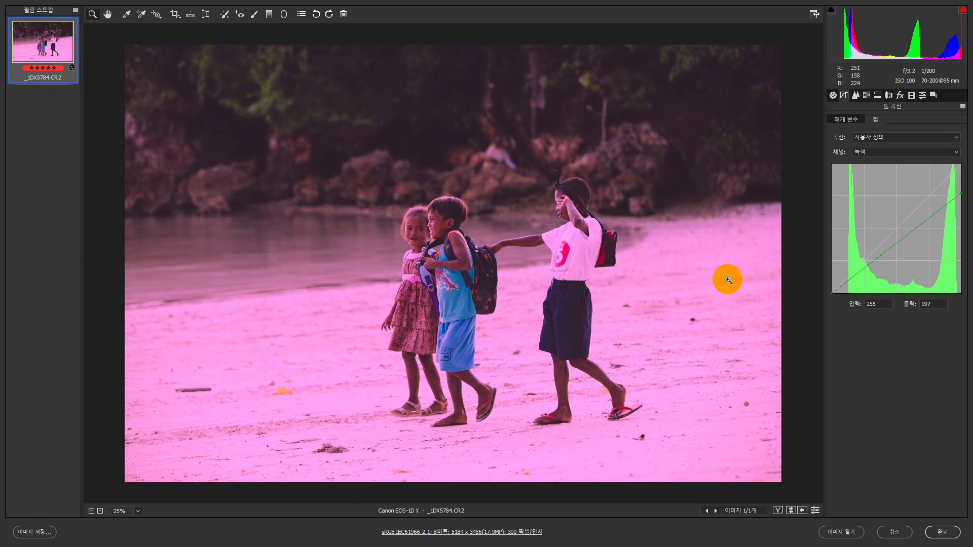
drag(961, 193, 938, 147)
key(ctrl+z)
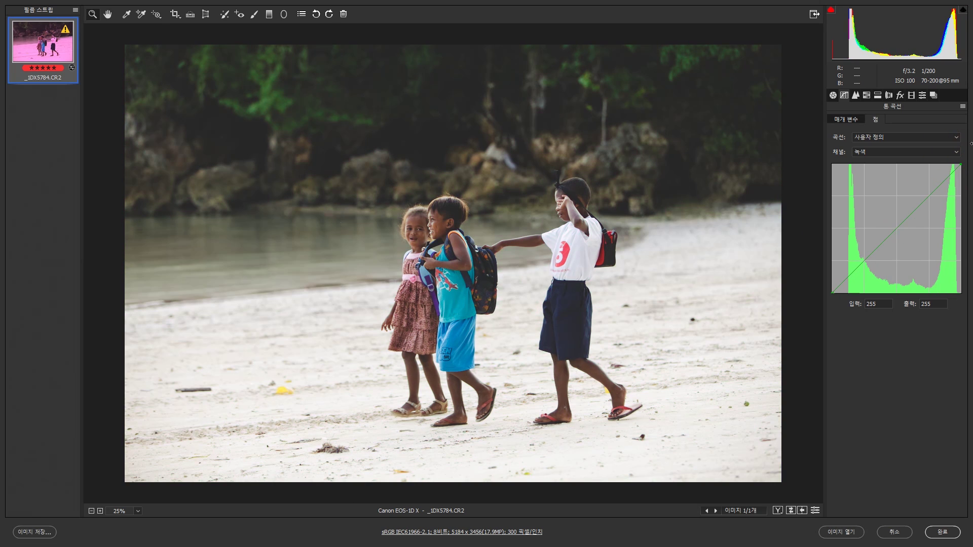
- On the blue channel curve, raise the black point to output 9 and lower the white point to output 231
click(865, 152)
click(865, 185)
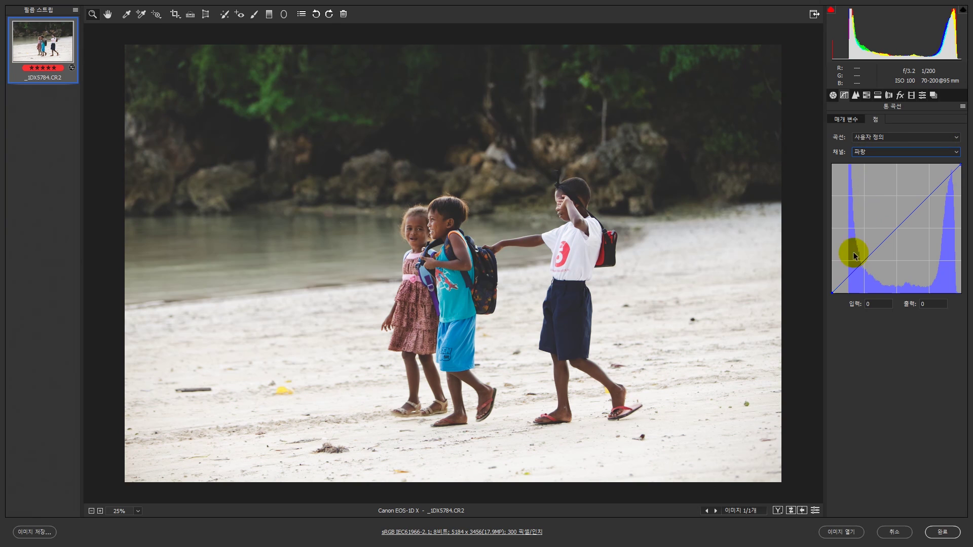
drag(830, 291, 824, 288)
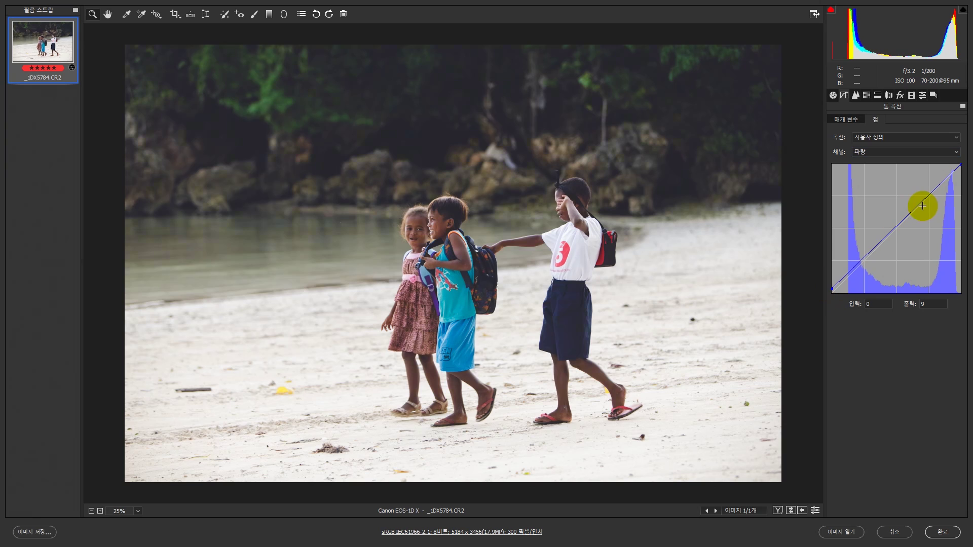
drag(960, 166, 966, 175)
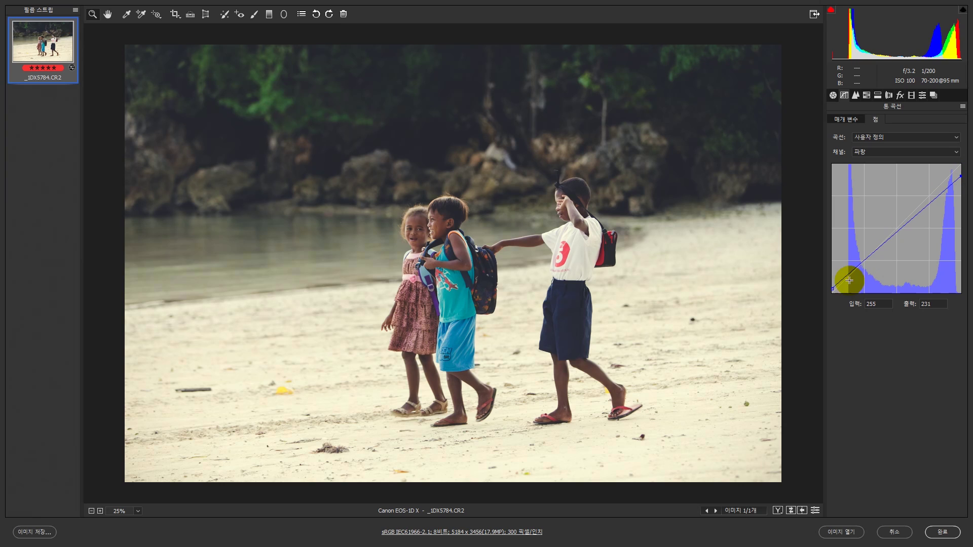
- Add a shadow point and points at 147/132 and 209/187 to the blue curve, and raise its black point to output 22
click(859, 266)
click(906, 227)
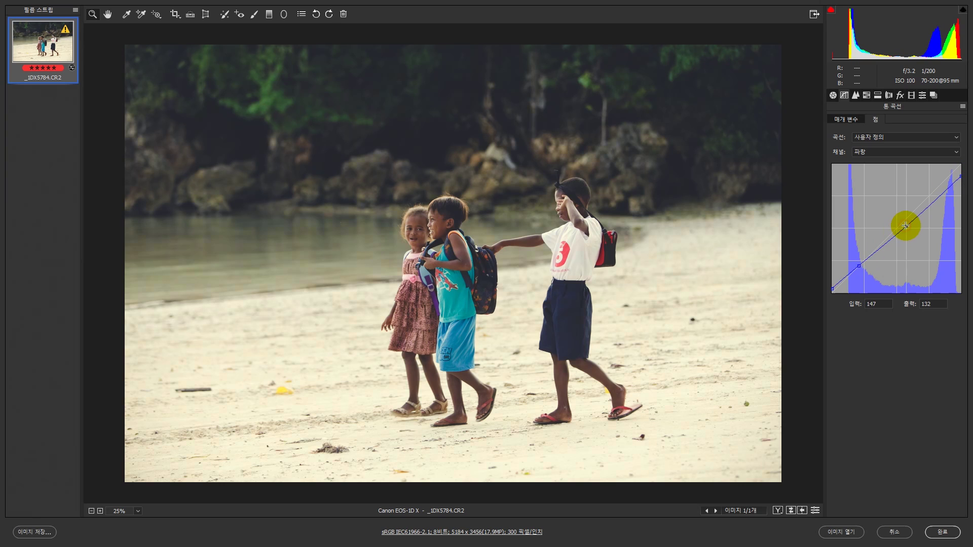
click(937, 200)
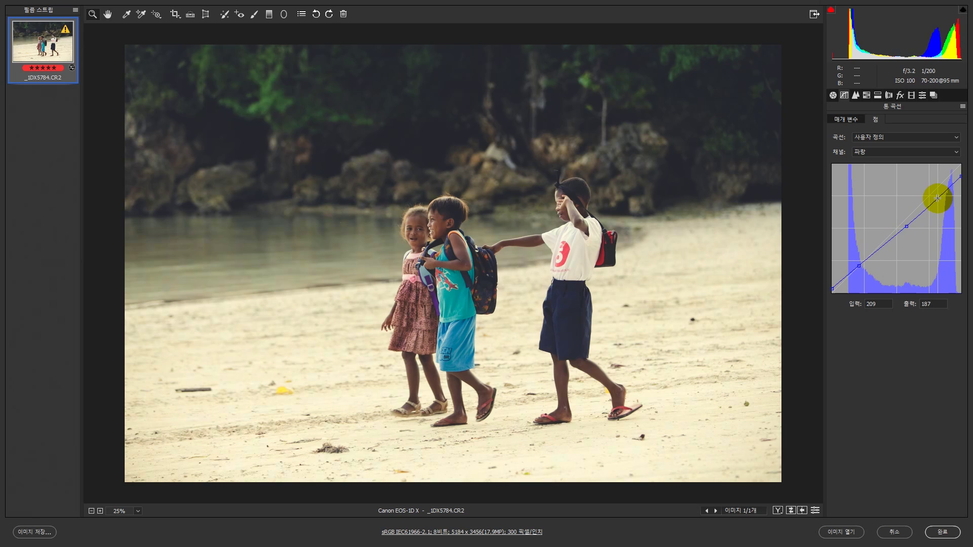
click(832, 289)
mouse_move(824, 287)
mouse_down()
mouse_move(816, 270)
mouse_move(810, 281)
mouse_move(855, 266)
mouse_move(833, 284)
mouse_up()
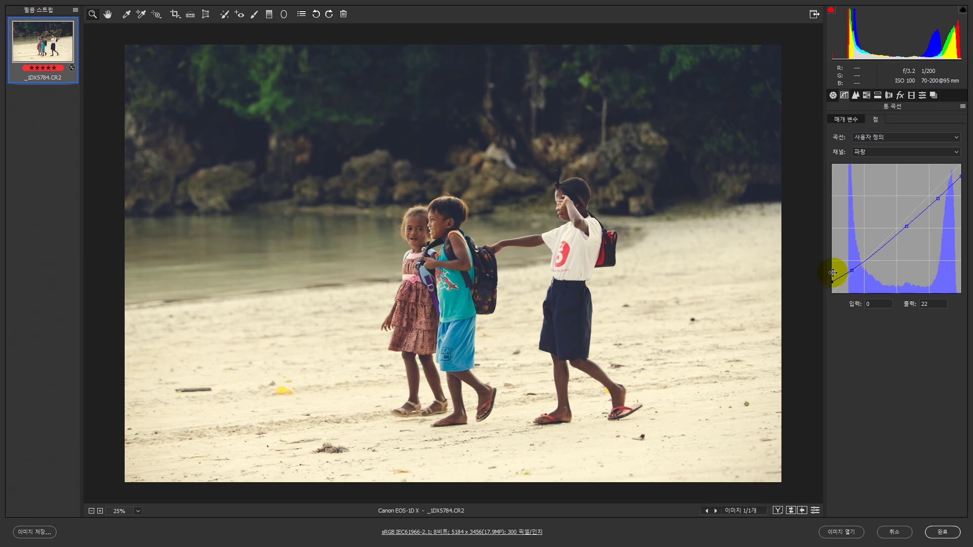
- Compare the blue-tinted curve settings with the panel defaults several times, ending on the edited version
click(815, 511)
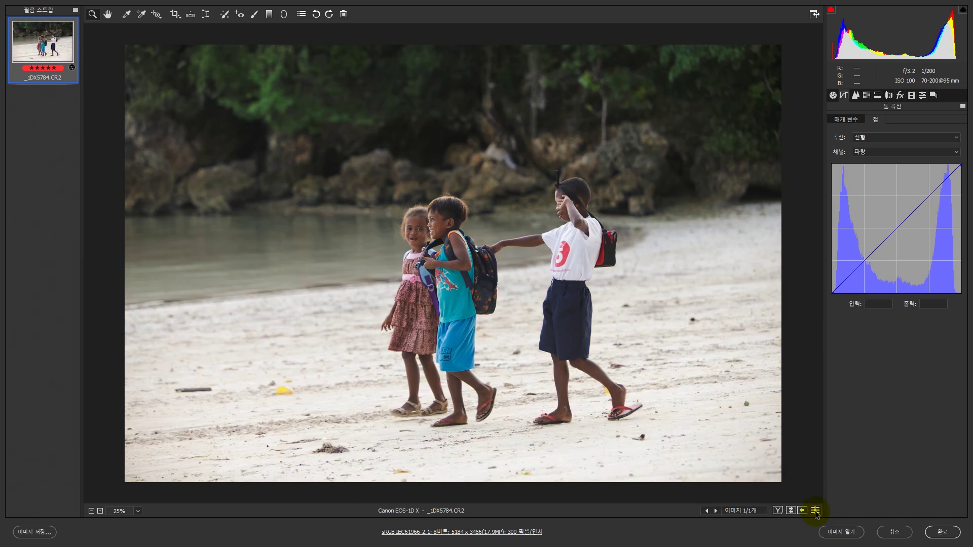
click(816, 511)
click(816, 510)
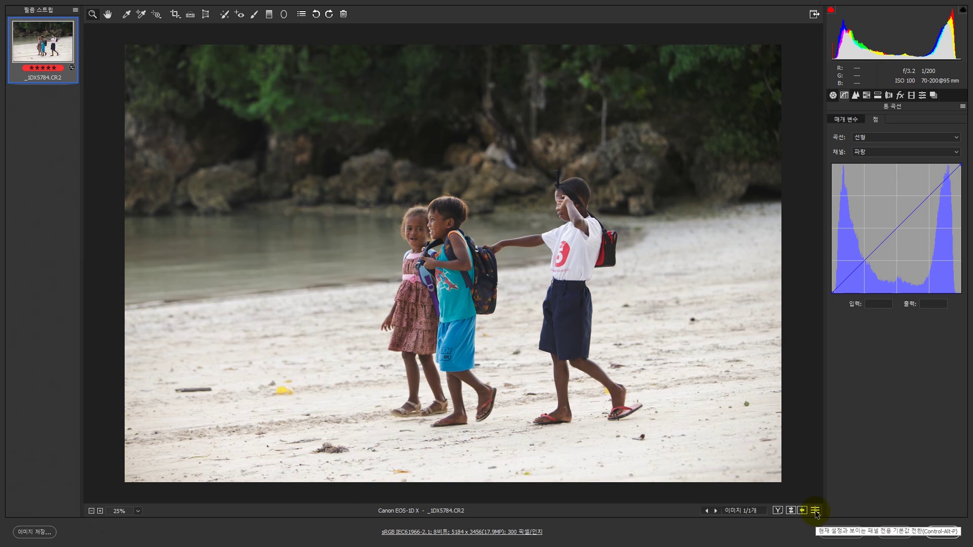
click(816, 511)
click(815, 511)
click(815, 511)
click(816, 510)
click(815, 511)
- Lower the black point of the RGB tone curve to input 0, output 26
click(866, 152)
click(864, 159)
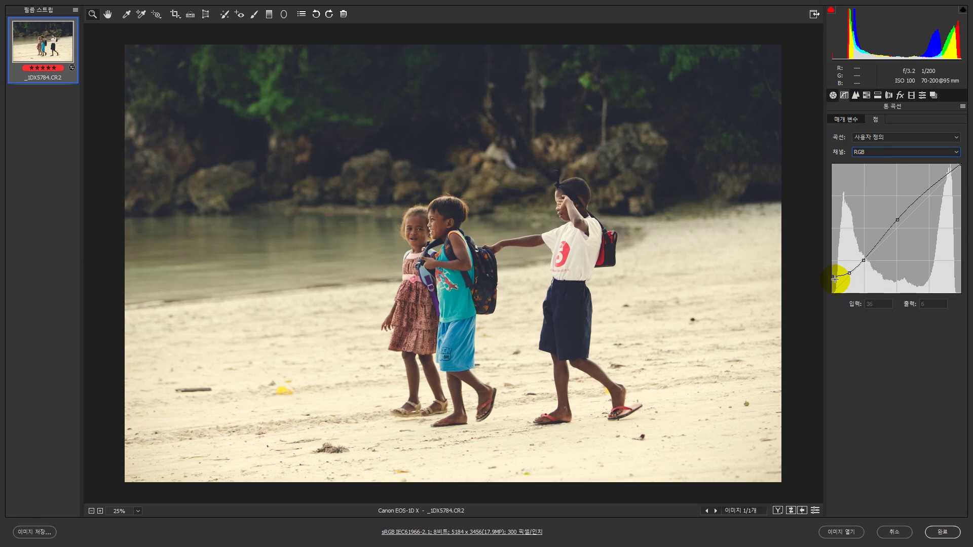
drag(833, 276, 805, 280)
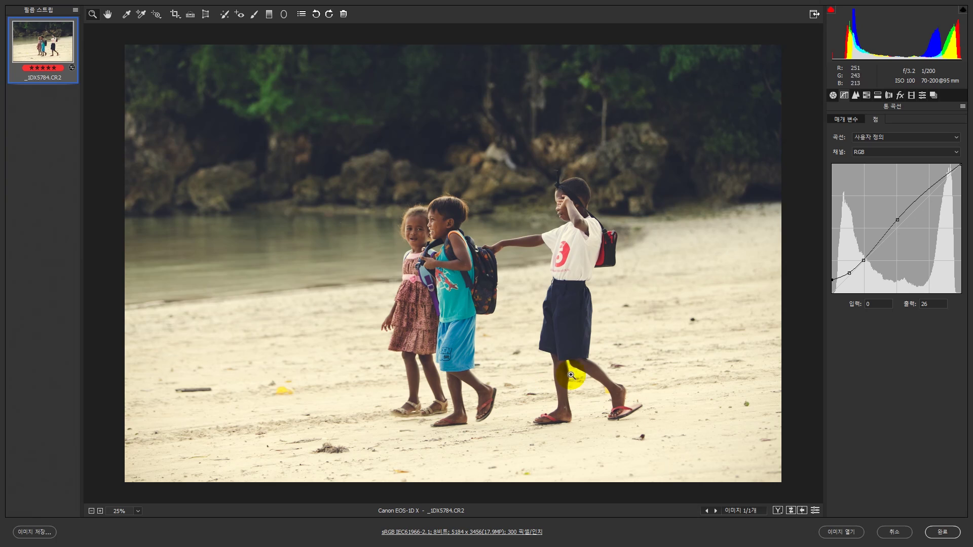
- Raise the sharpening to amount 49, radius 1.1 and detail 23 in the detail settings
click(856, 97)
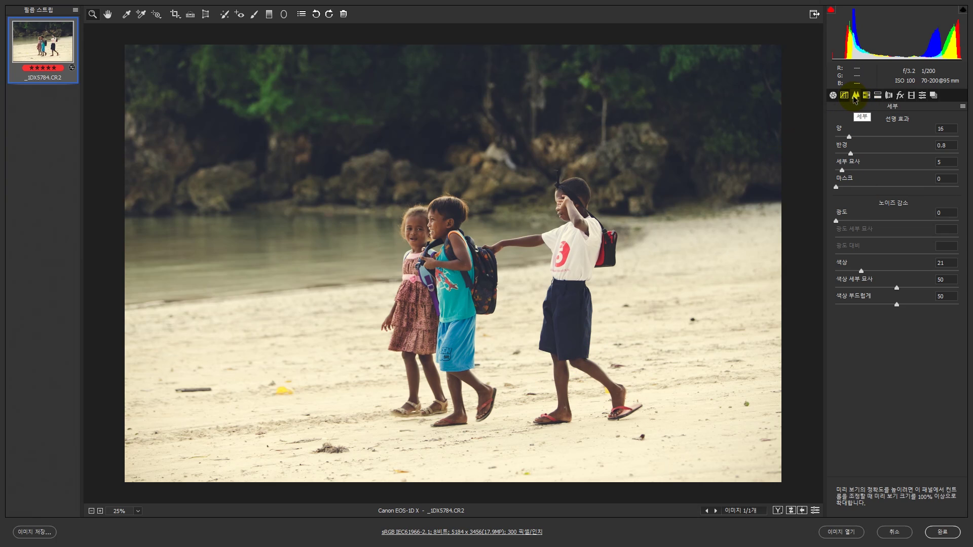
key(ctrl+plus)
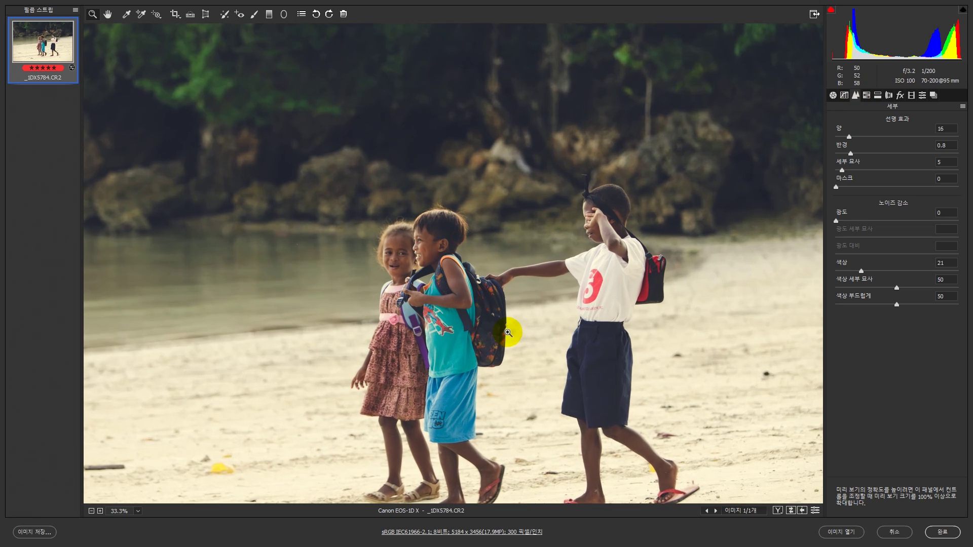
scroll(516, 332, down, 2)
scroll(509, 314, up, 1)
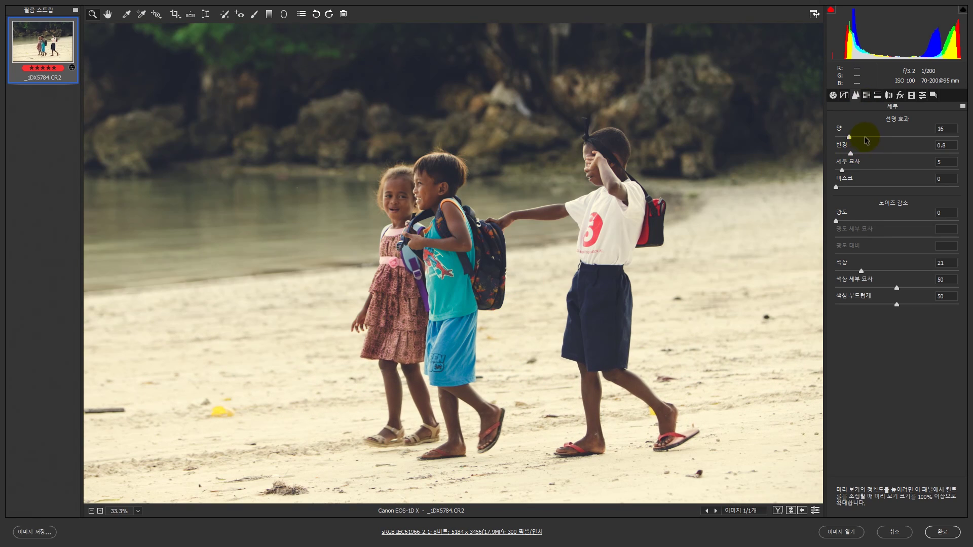
click(875, 135)
click(876, 153)
drag(875, 154, 870, 153)
click(877, 137)
drag(869, 154, 866, 156)
click(860, 171)
click(447, 217)
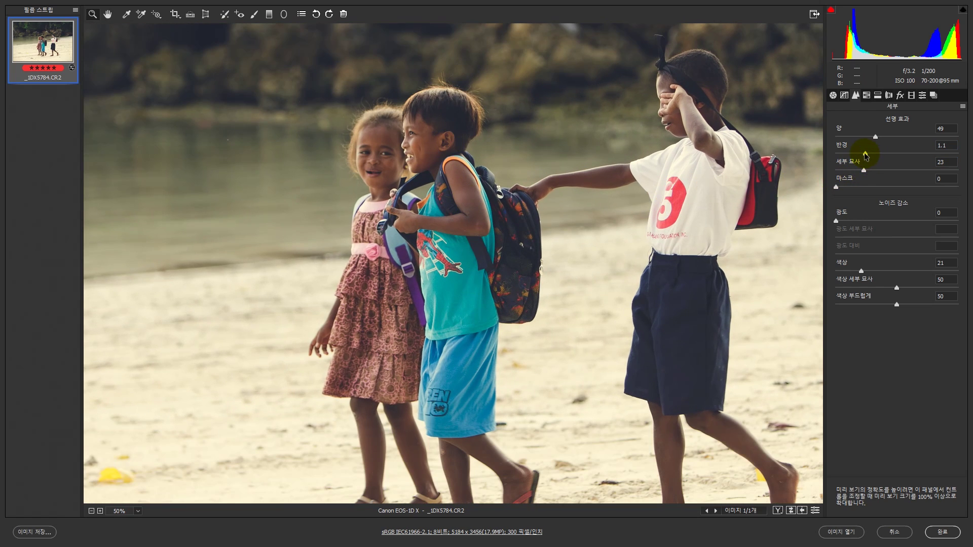
- Strengthen the sharpening to amount 73, radius 1.5, detail 25 and masking 2
click(868, 154)
click(865, 170)
click(838, 187)
click(890, 154)
click(896, 136)
click(883, 154)
click(866, 170)
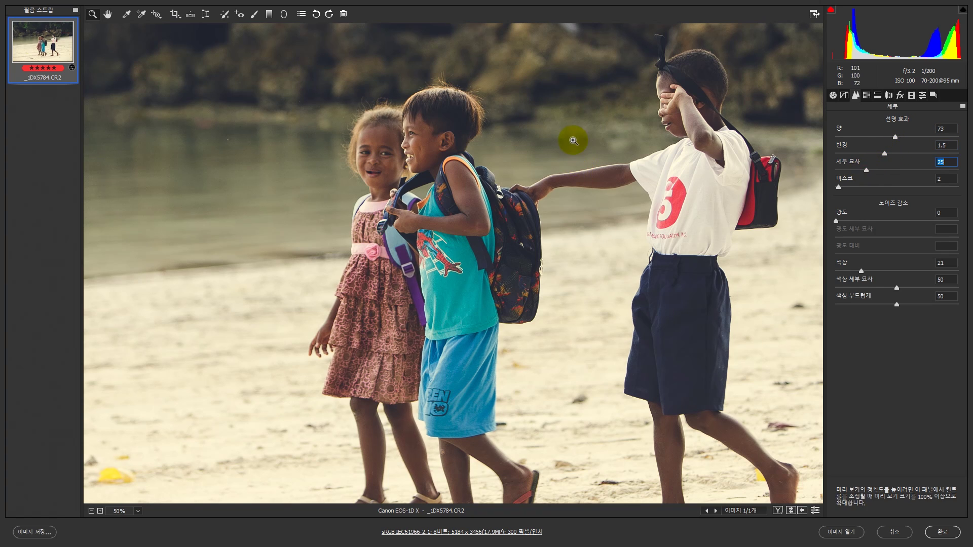
- Check the sharpening on the two children at 100% and set its radius to 1.4
alt+click(445, 207)
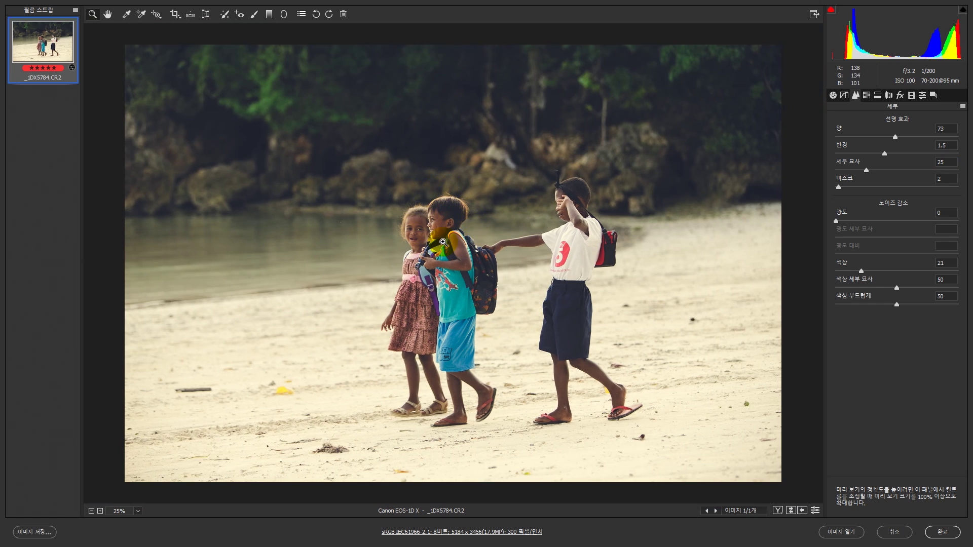
drag(445, 227, 691, 130)
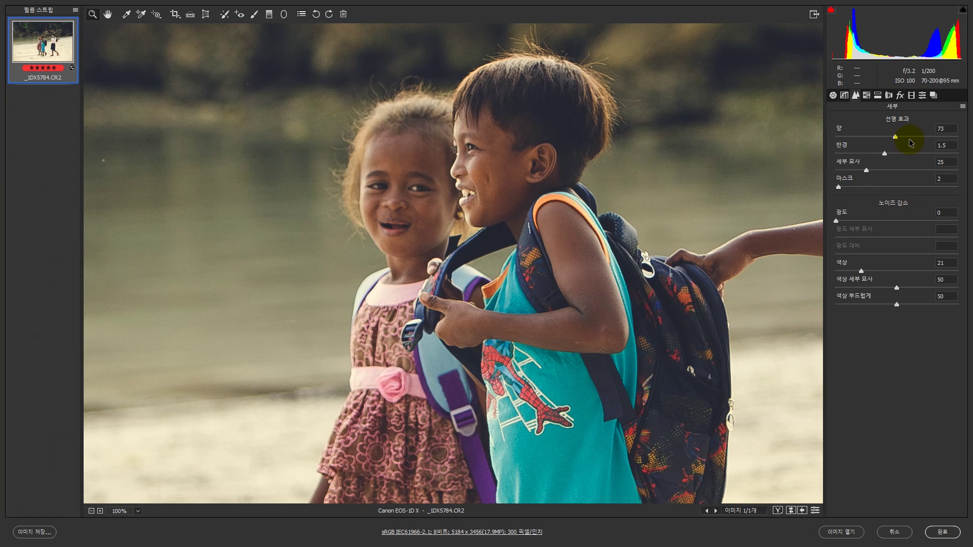
mouse_move(866, 170)
mouse_down()
mouse_move(882, 156)
mouse_move(866, 171)
mouse_up()
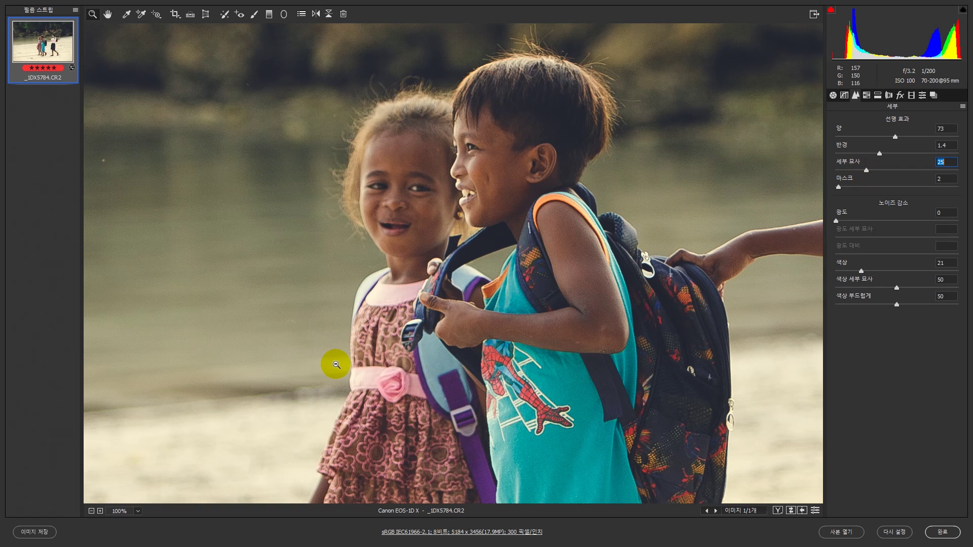
- Set the luminance noise reduction to 17 and inspect the children up close
alt+click(494, 314)
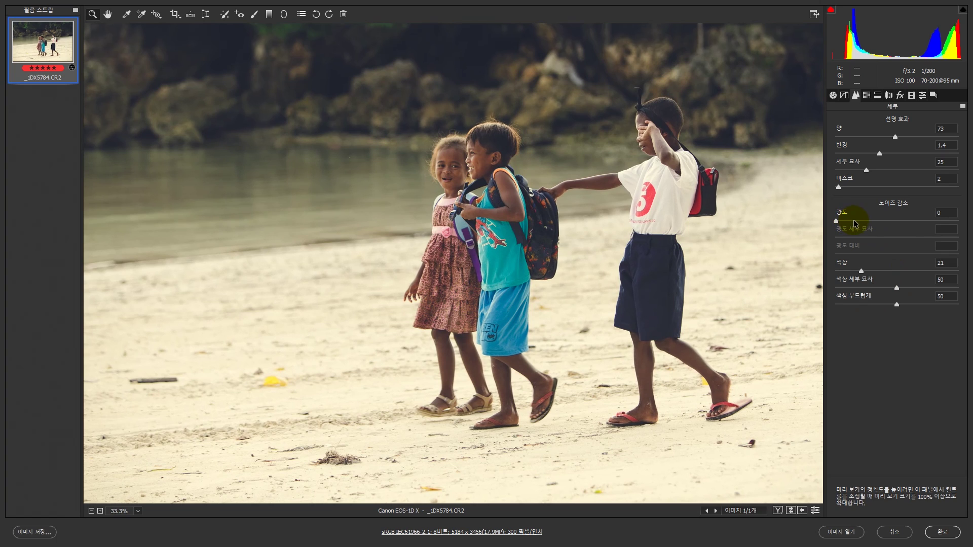
click(853, 221)
click(486, 179)
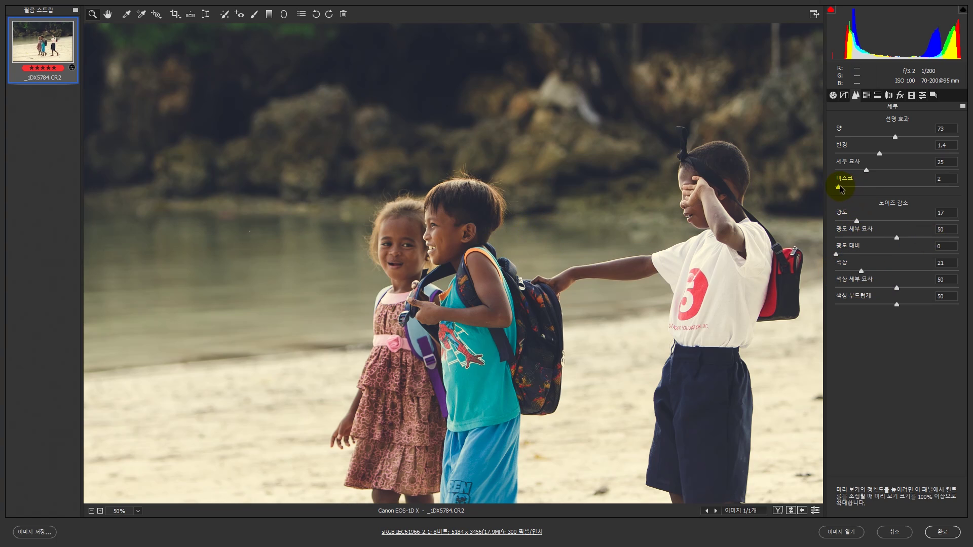
- Try the Aquas hue at -100 and +100 and a shifted Oranges hue, returning both to 0
click(867, 95)
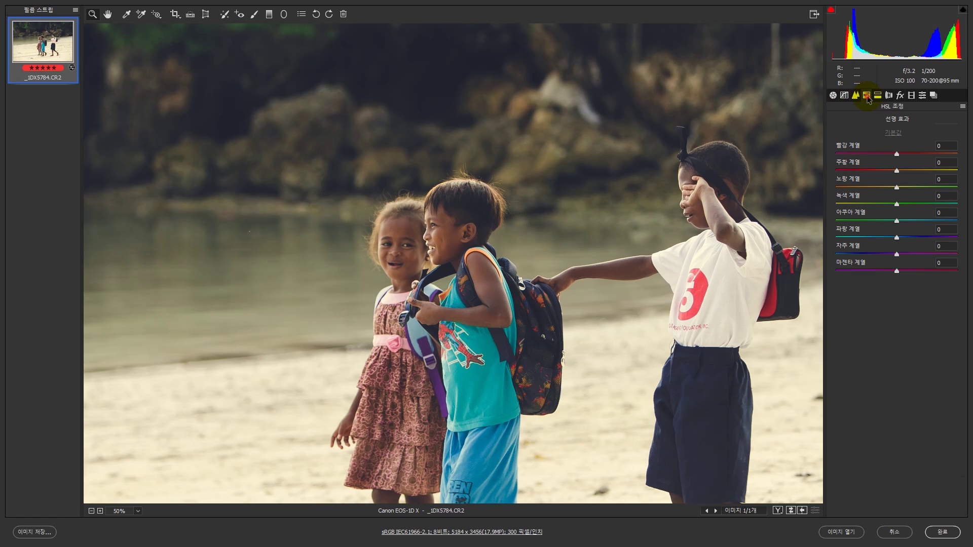
key(ctrl+minus)
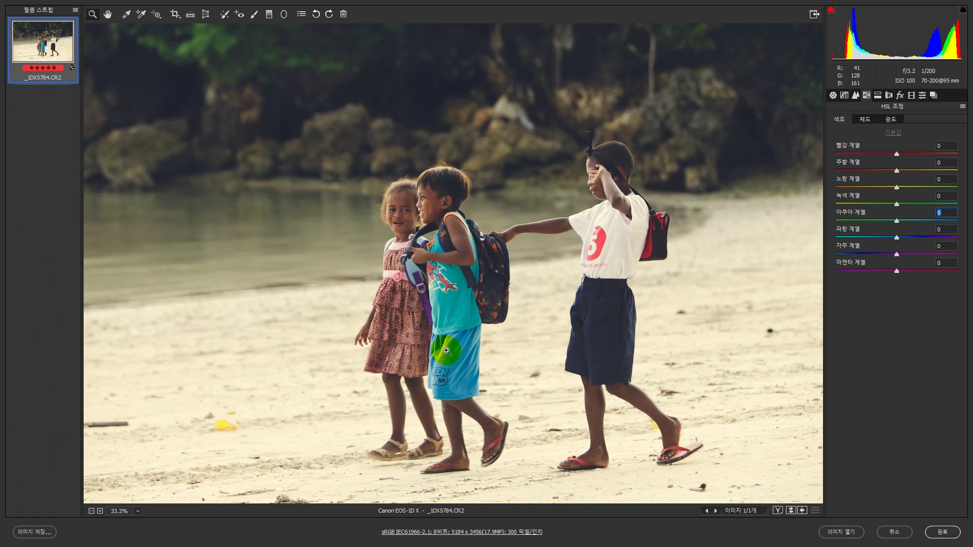
click(446, 331)
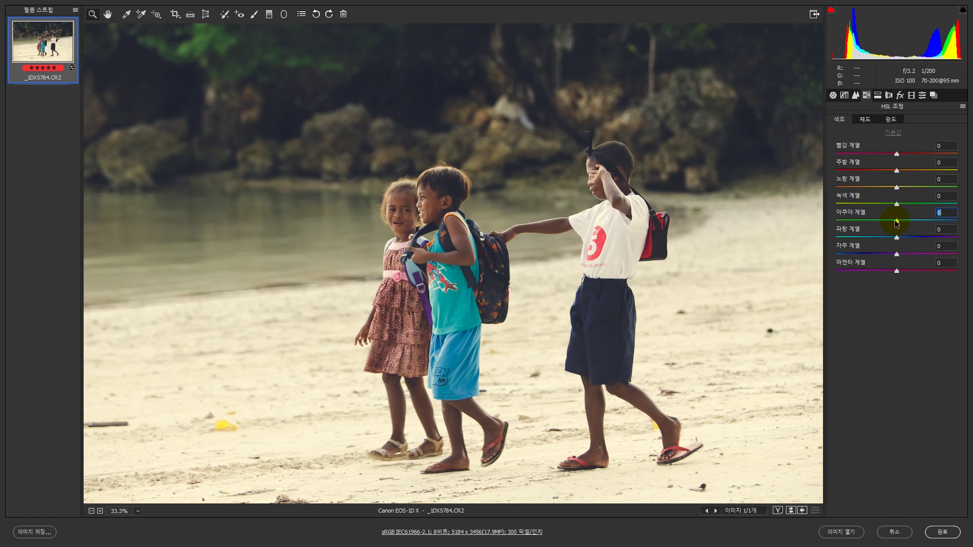
drag(896, 222, 821, 233)
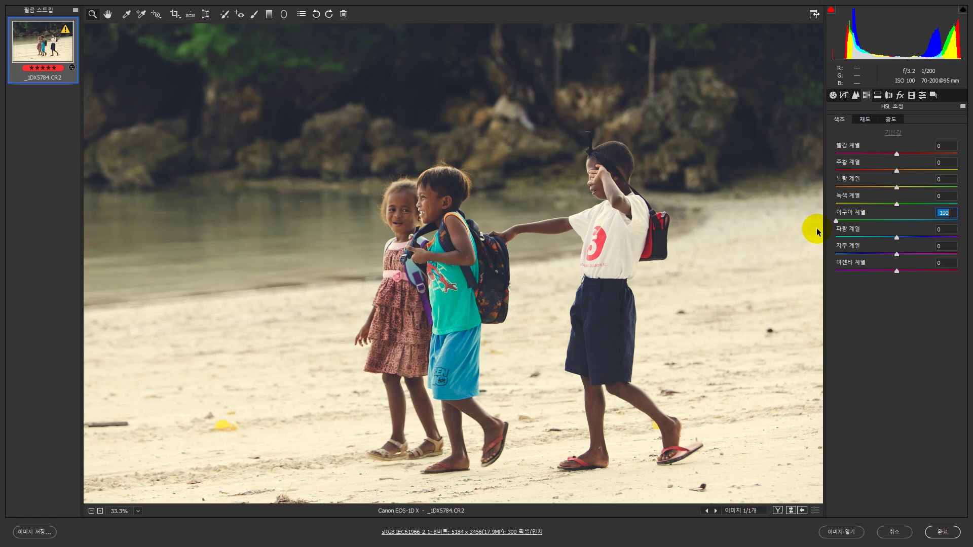
drag(817, 232, 969, 233)
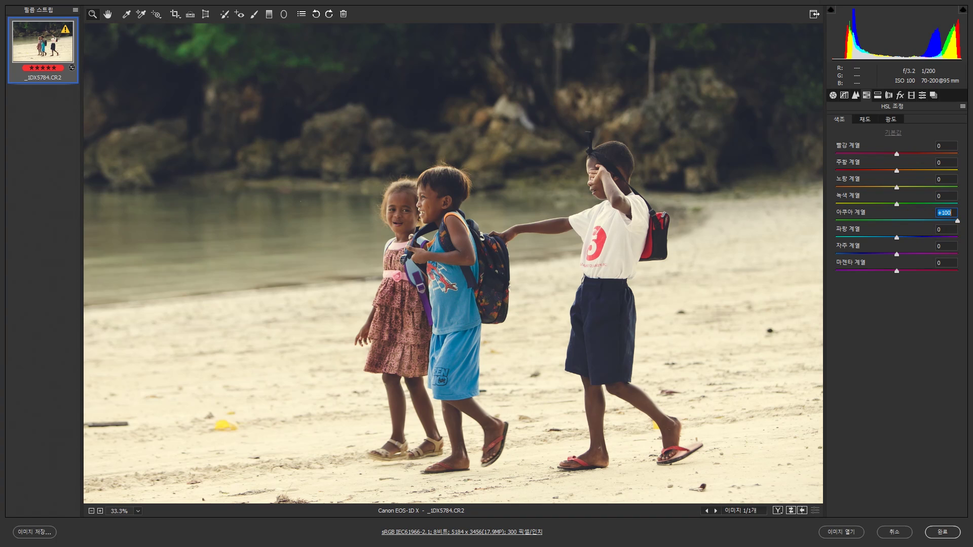
drag(957, 223, 897, 223)
drag(898, 174, 946, 176)
click(896, 172)
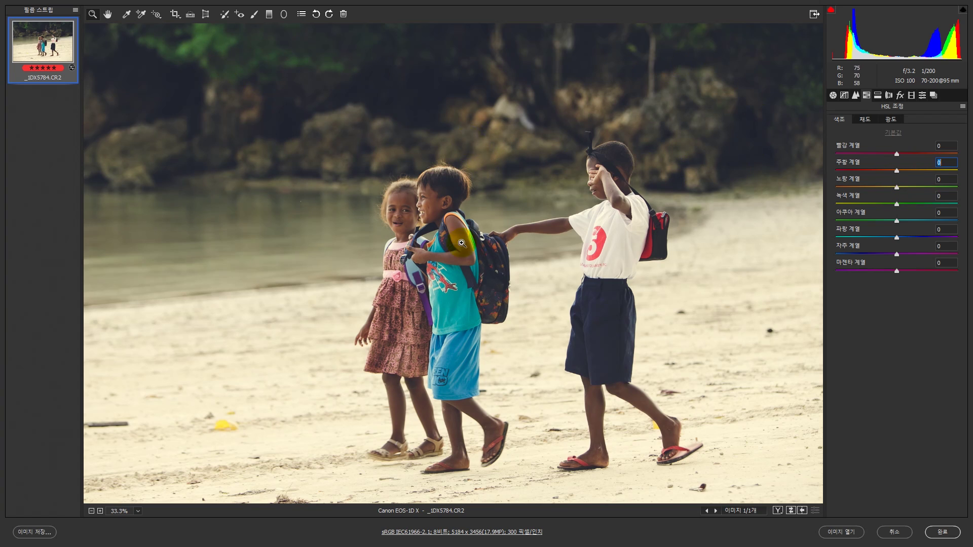
- Shift the Greens hue toward yellow to mute the foliage, testing the -100 extreme along the way
alt+click(489, 365)
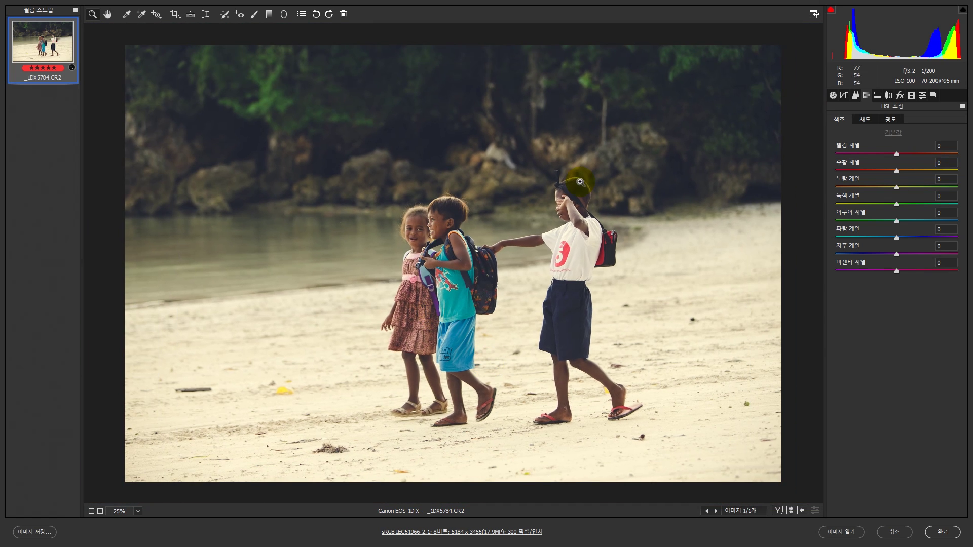
drag(896, 203, 827, 208)
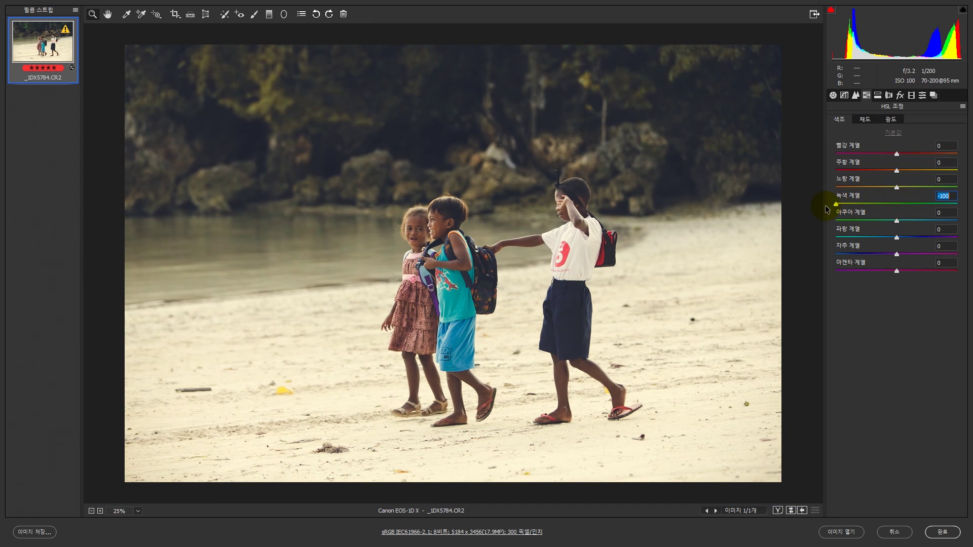
drag(825, 205, 897, 204)
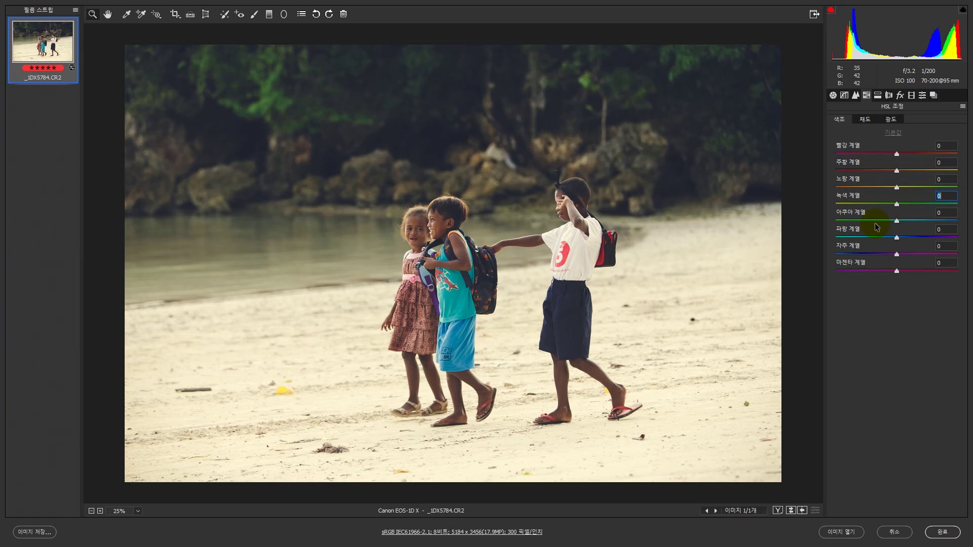
drag(898, 207, 857, 206)
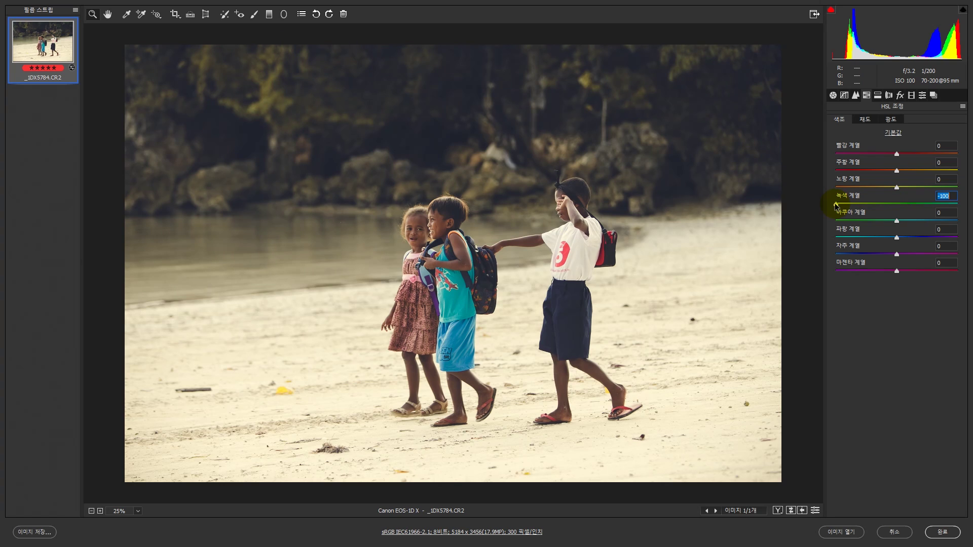
click(851, 203)
- Try changing the Blues and Yellows saturation and the Blues luminance, resetting the luminance to 0
click(866, 120)
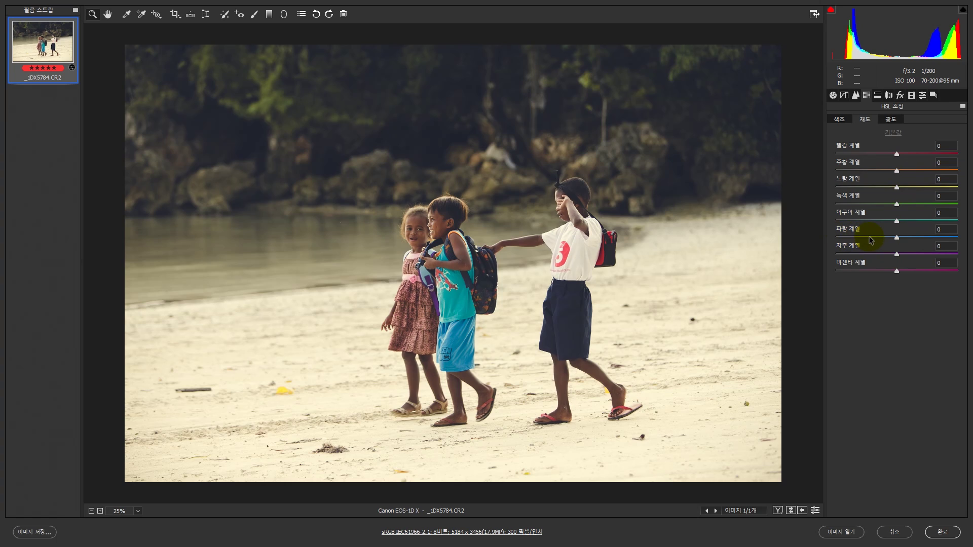
mouse_move(897, 238)
mouse_down()
mouse_move(839, 248)
mouse_move(887, 245)
mouse_move(861, 252)
mouse_move(892, 255)
mouse_move(895, 237)
mouse_up()
mouse_move(897, 188)
mouse_down()
mouse_move(833, 192)
mouse_move(898, 191)
mouse_up()
key(ctrl+alt+shift+l)
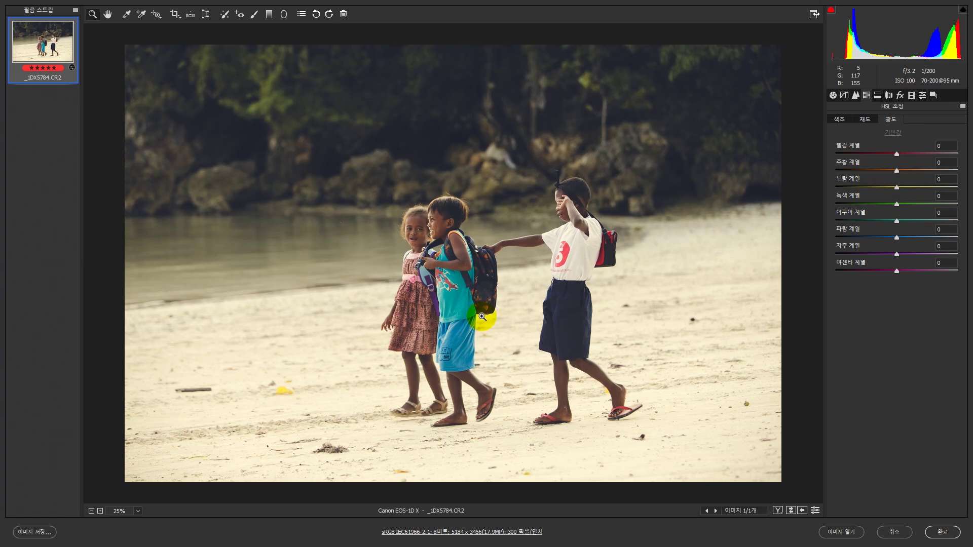
drag(897, 223, 901, 243)
double_click(898, 239)
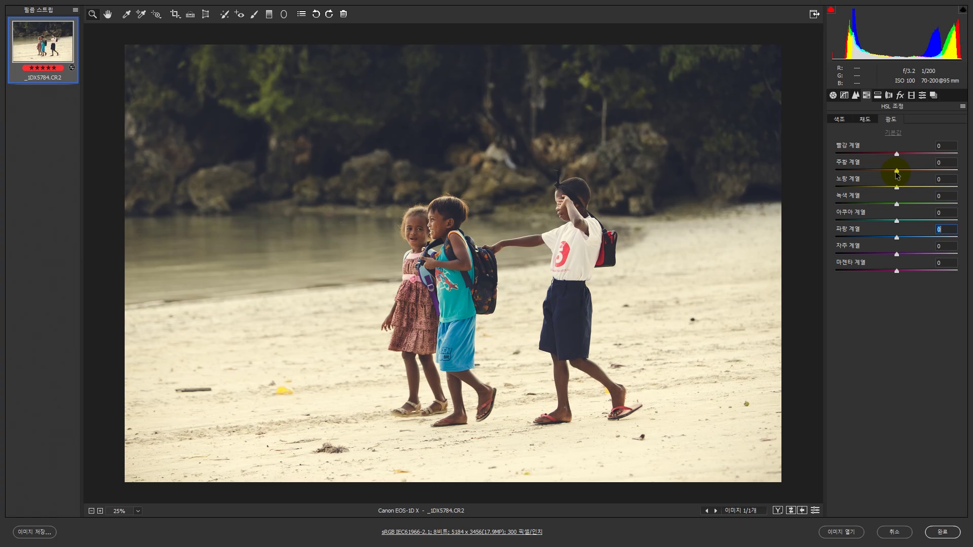
- Raise the Oranges luminance to +33 to brighten the children's skin, trying +23 first
drag(896, 173, 915, 183)
click(458, 240)
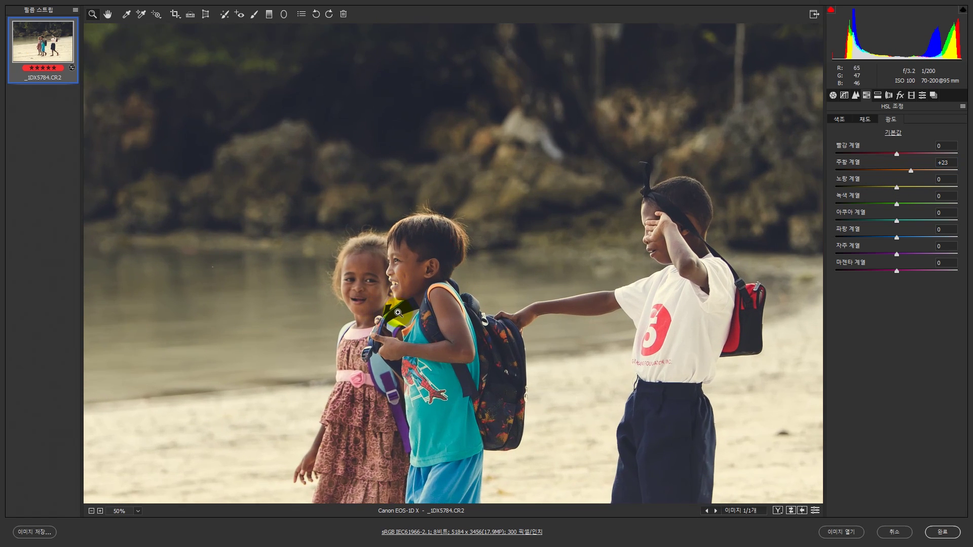
drag(399, 313, 390, 184)
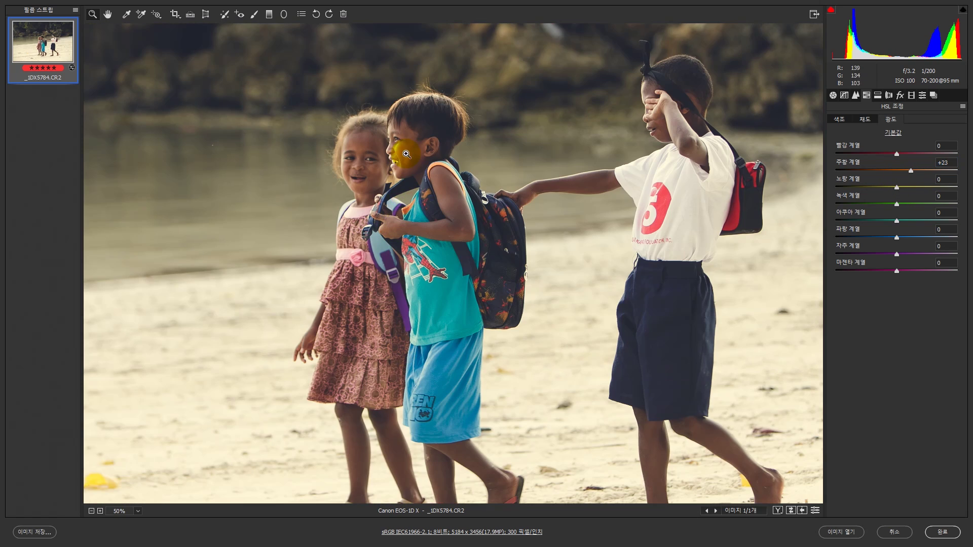
click(398, 152)
click(903, 183)
double_click(896, 173)
mouse_move(898, 173)
mouse_down()
mouse_move(934, 173)
mouse_move(894, 180)
mouse_move(925, 180)
mouse_move(896, 179)
mouse_move(917, 178)
mouse_move(901, 178)
mouse_move(912, 171)
mouse_move(898, 179)
mouse_move(922, 181)
mouse_move(914, 183)
mouse_up()
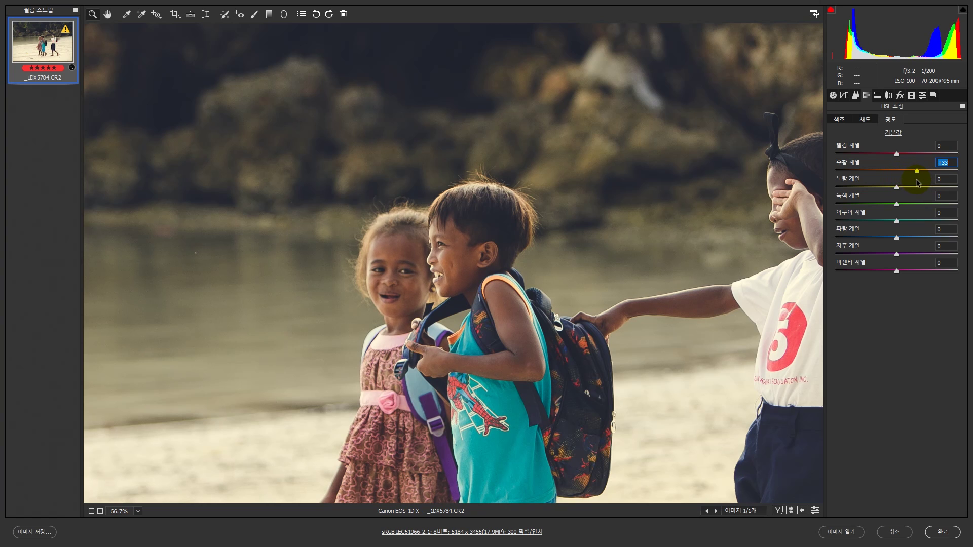
- Compare the HSL edits with the panel defaults several times, ending on the edited version with more of the photo in view
click(816, 511)
click(815, 511)
click(816, 512)
click(815, 512)
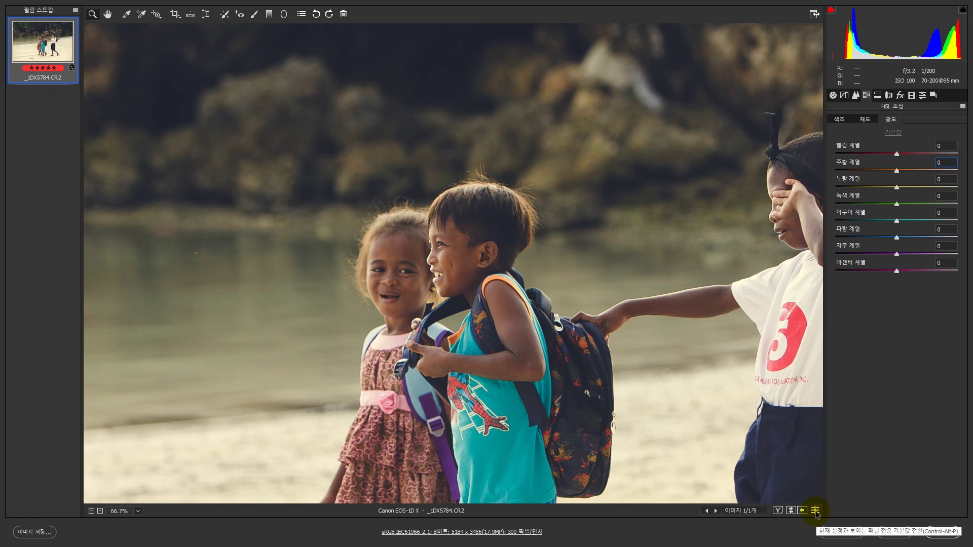
click(815, 511)
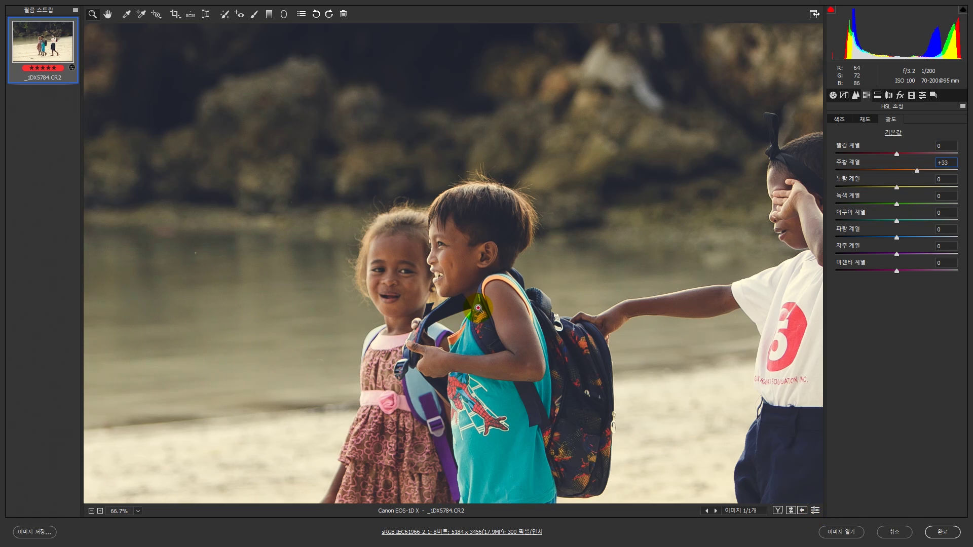
key(ctrl+minus)
key(ctrl+minus)
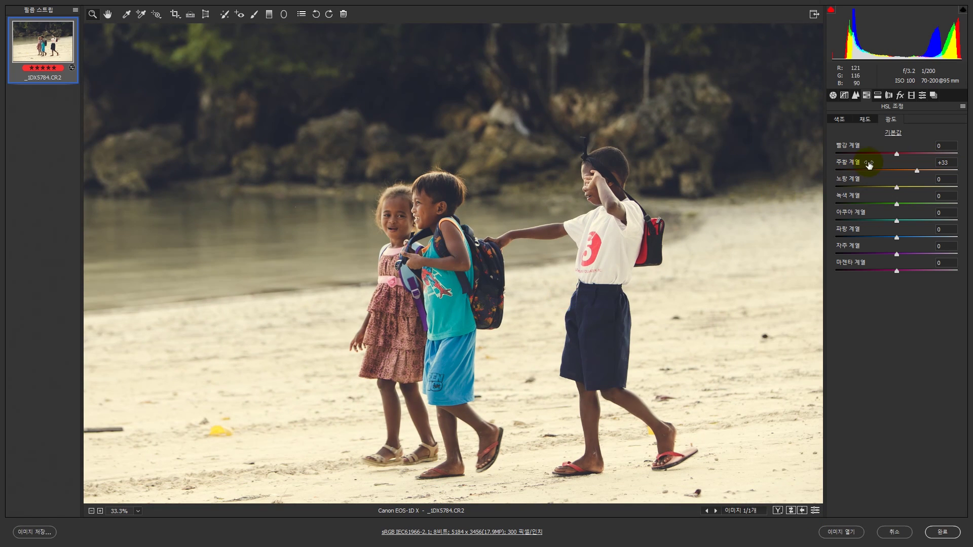
- In split toning, set the highlights saturation to 9 and their hue to 240, trying hue 44 first
click(878, 95)
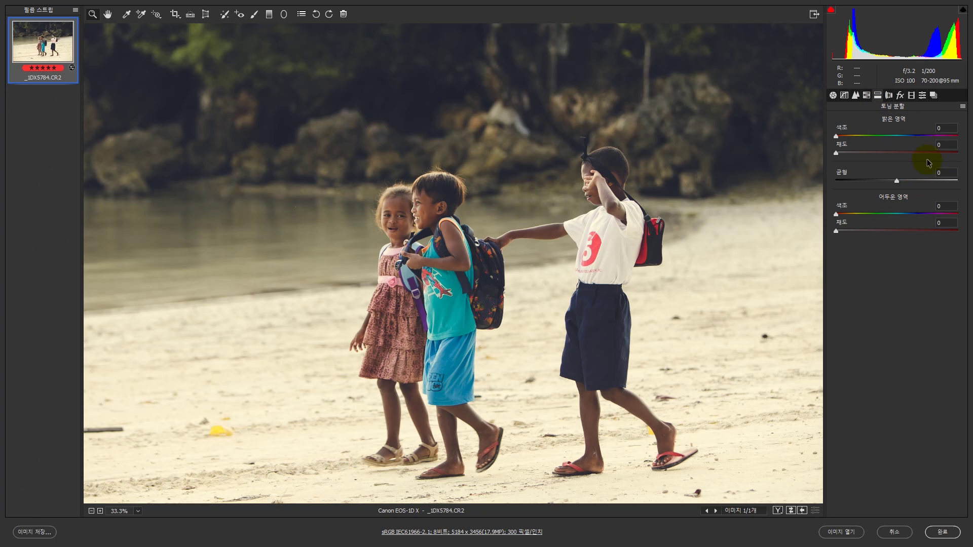
click(845, 95)
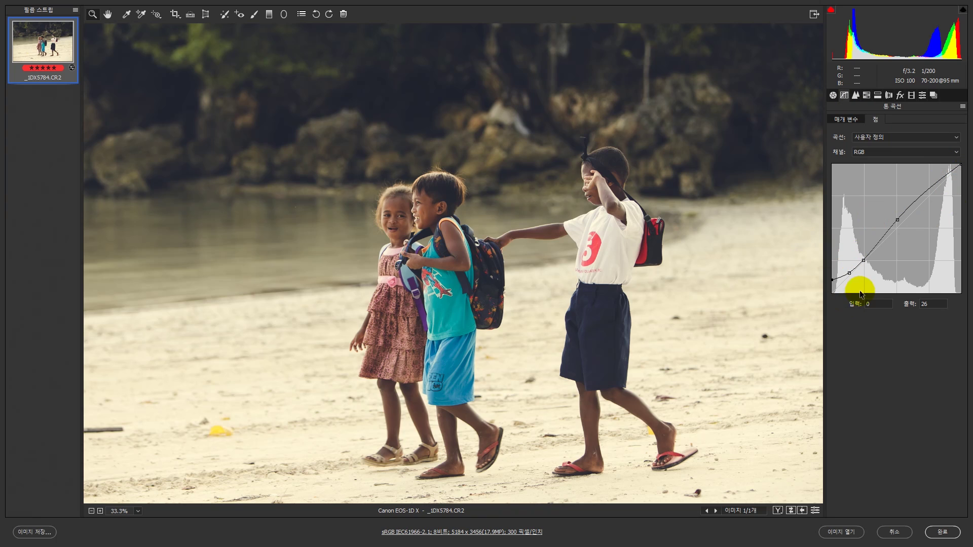
click(878, 97)
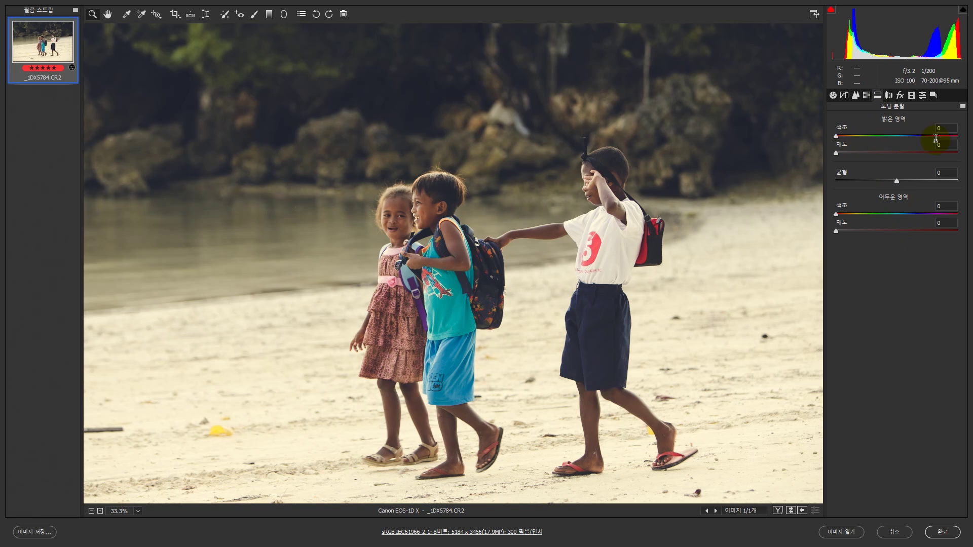
mouse_move(836, 154)
mouse_down()
mouse_move(964, 156)
mouse_move(829, 152)
mouse_move(958, 156)
mouse_move(836, 156)
mouse_up()
click(836, 154)
drag(836, 153, 846, 155)
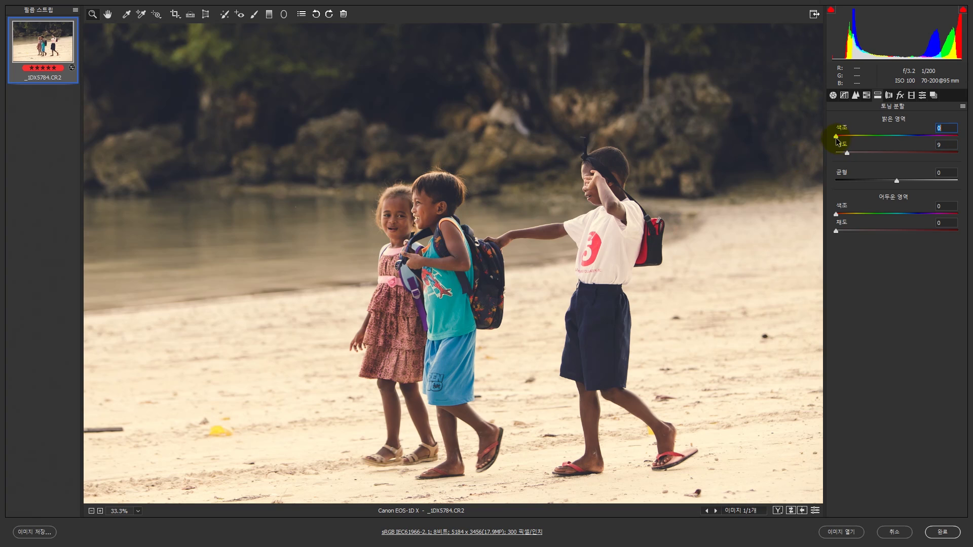
drag(836, 137, 853, 143)
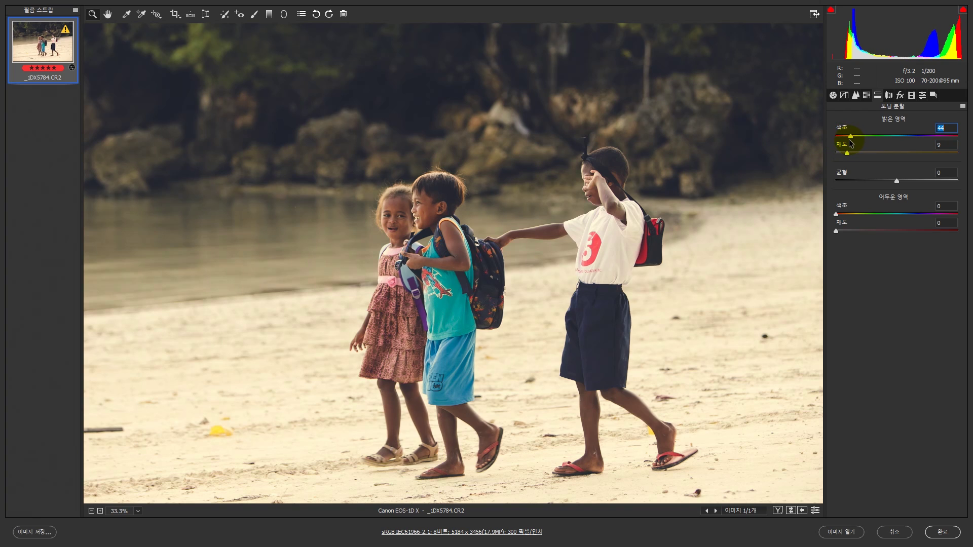
drag(849, 139, 916, 147)
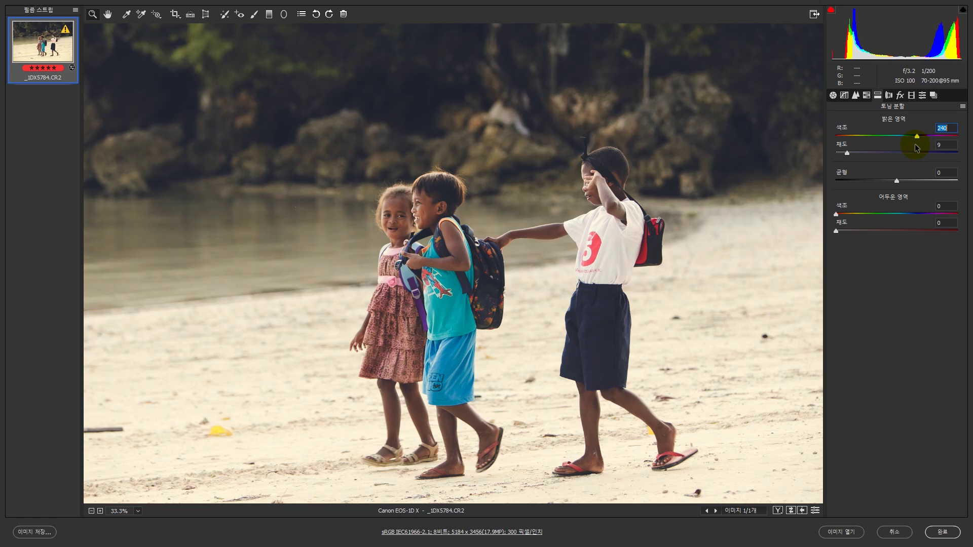
- Reset the split-toning highlights saturation to 0 and set their hue to 29, trying hue 107 first
drag(916, 148, 826, 166)
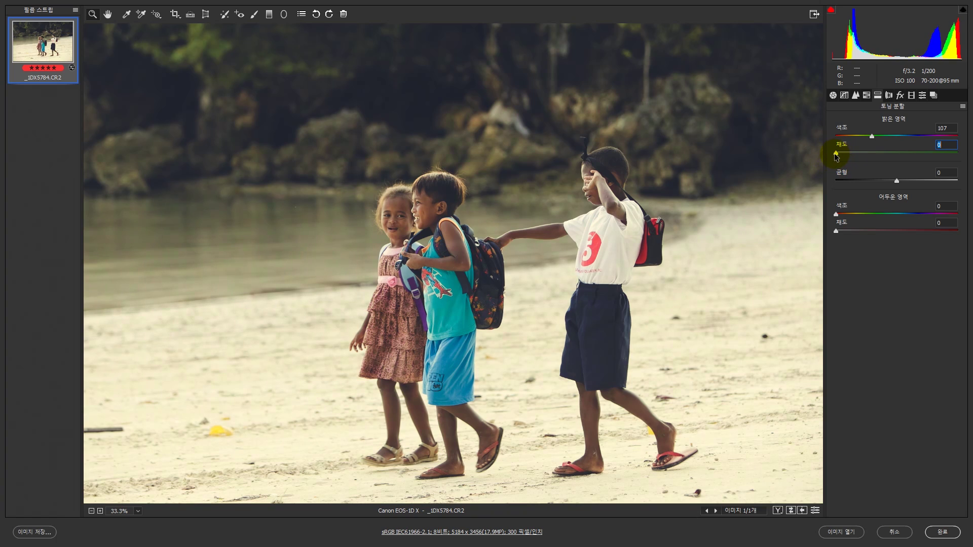
mouse_move(836, 155)
mouse_down()
mouse_move(846, 158)
mouse_move(830, 156)
mouse_up()
drag(838, 158, 845, 135)
click(837, 153)
- Try a split-toning shadows saturation of 29 and reset it to 0
drag(837, 233, 841, 232)
click(865, 231)
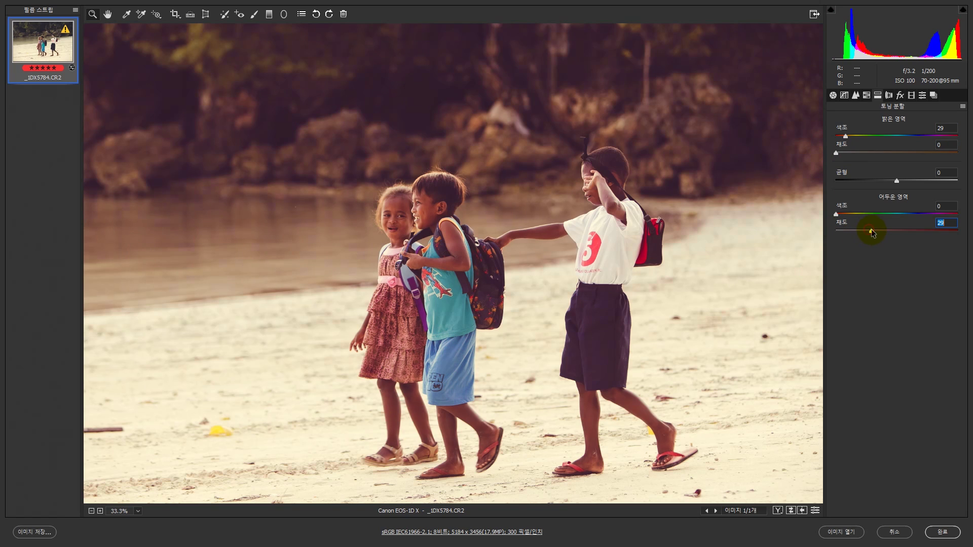
drag(836, 214, 797, 223)
double_click(862, 231)
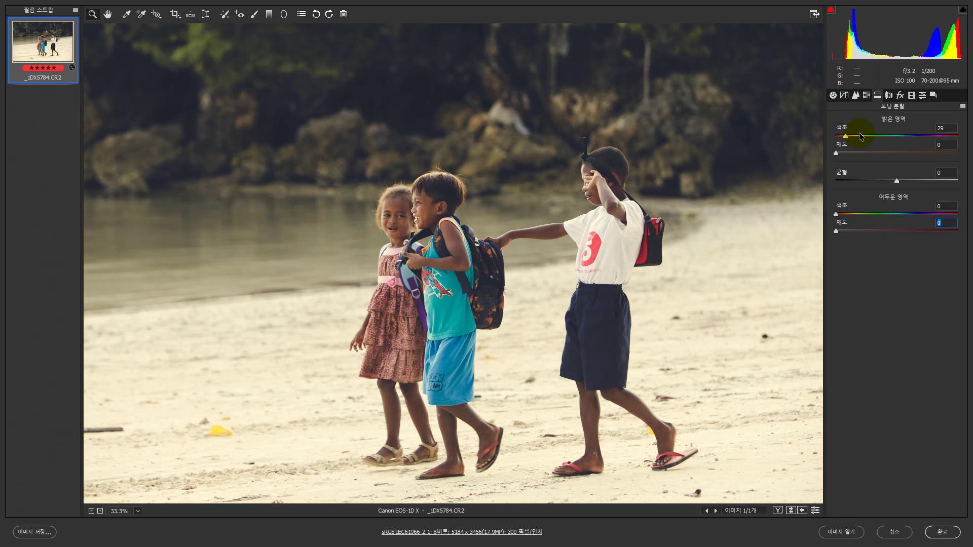
- Compare the whole photo with and without the lens profile correction, leave it disabled, and view the manual lens corrections
click(889, 94)
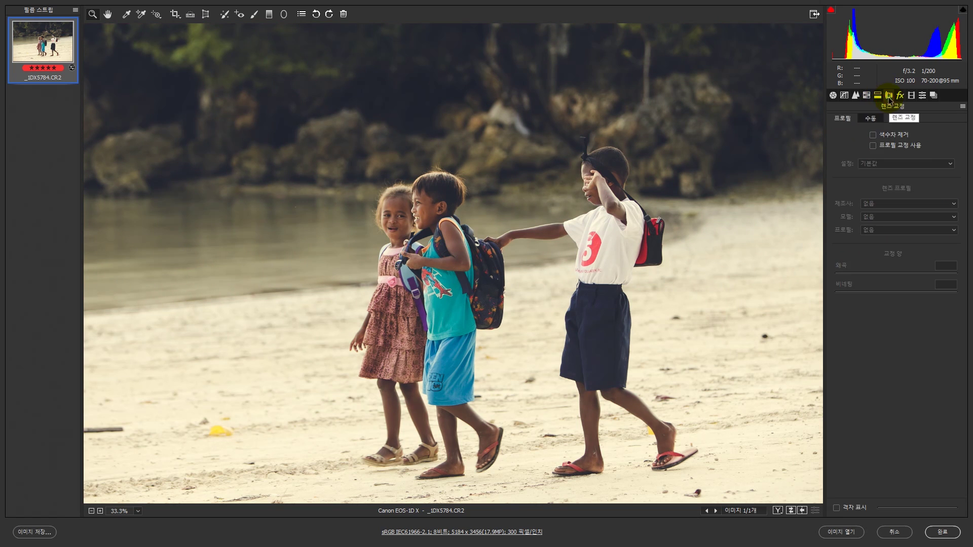
alt+click(616, 174)
alt+click(487, 288)
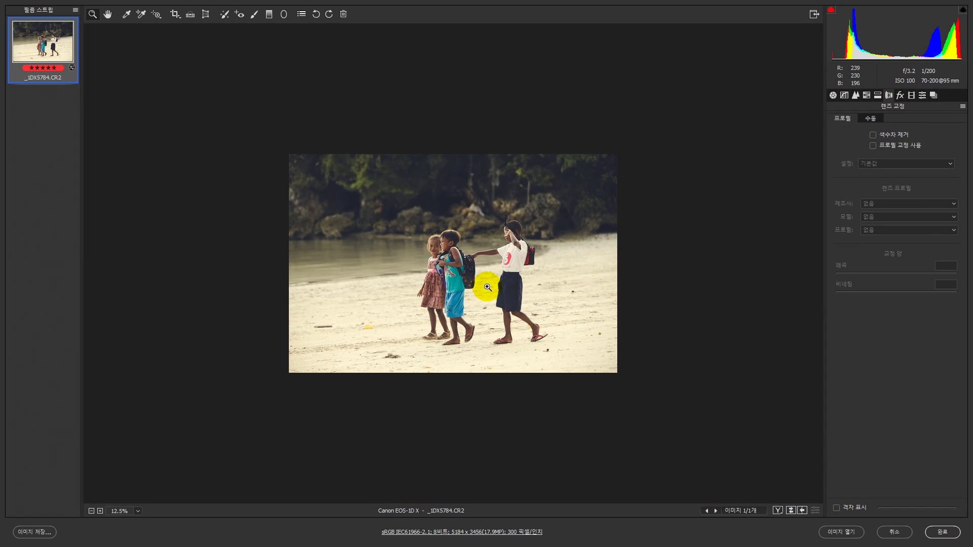
click(487, 287)
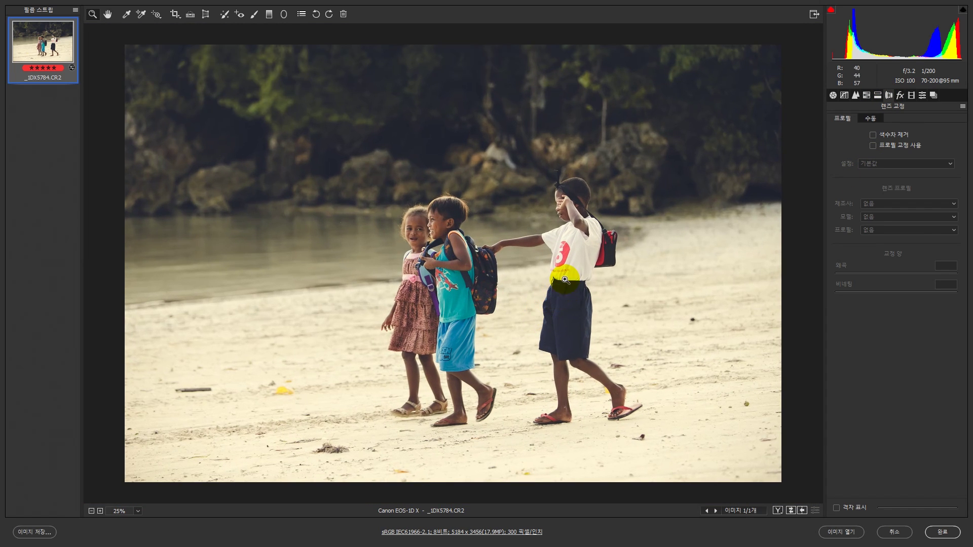
click(872, 146)
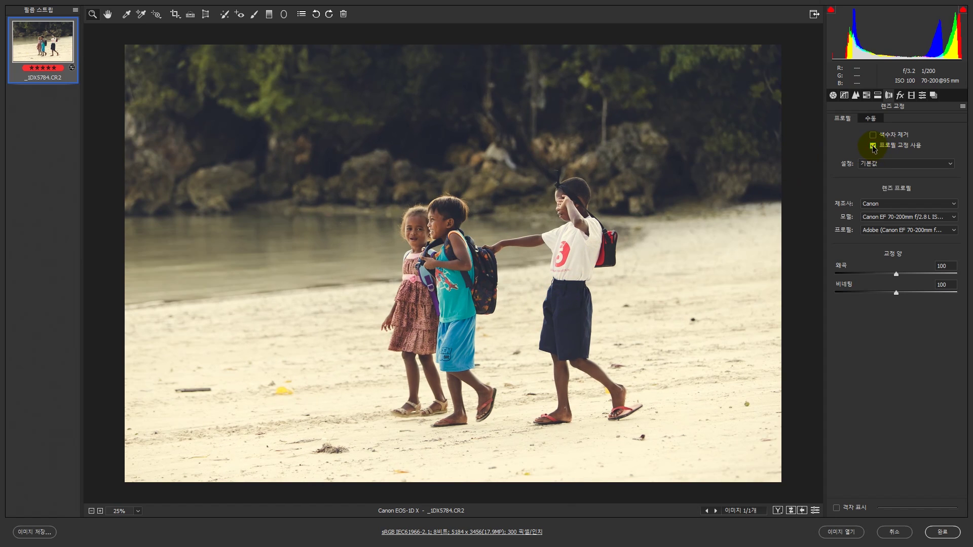
click(873, 147)
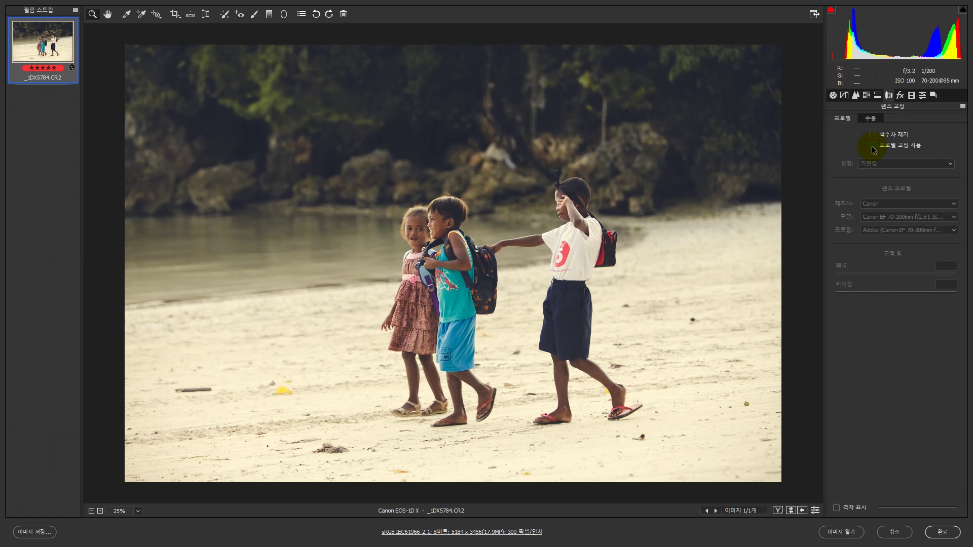
click(873, 147)
click(872, 147)
click(873, 147)
click(872, 147)
click(872, 147)
click(871, 120)
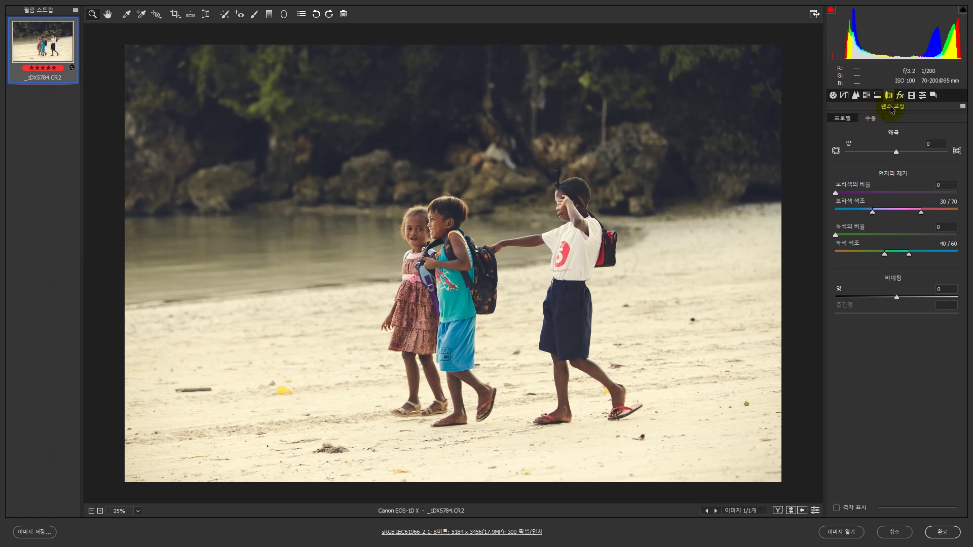
- Try film grain on the children with amount 46, size 12 and roughness 32, testing several strengths
click(900, 95)
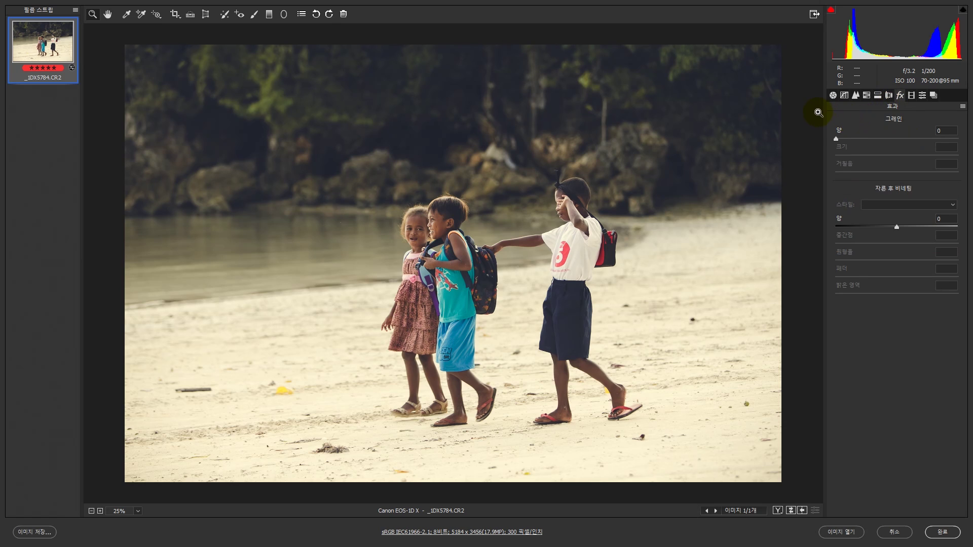
click(439, 250)
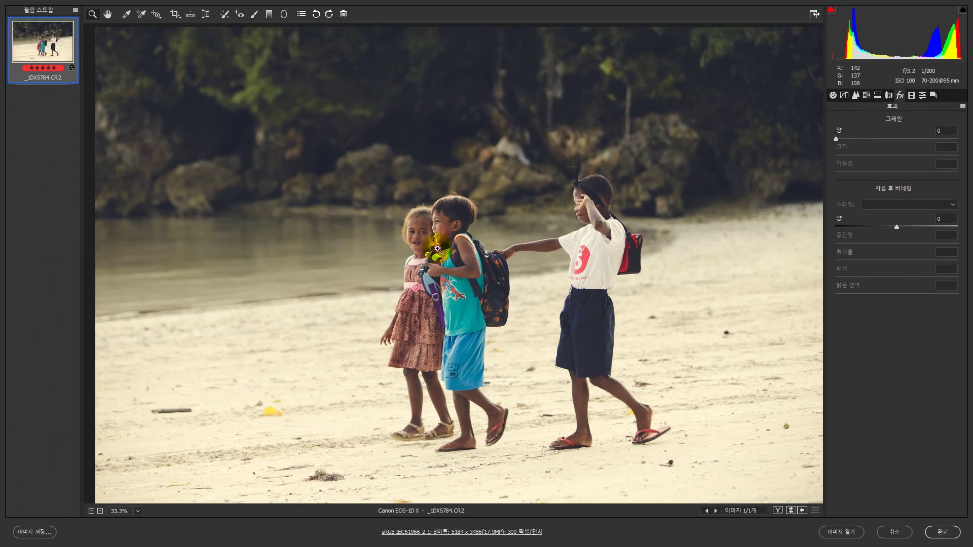
click(488, 230)
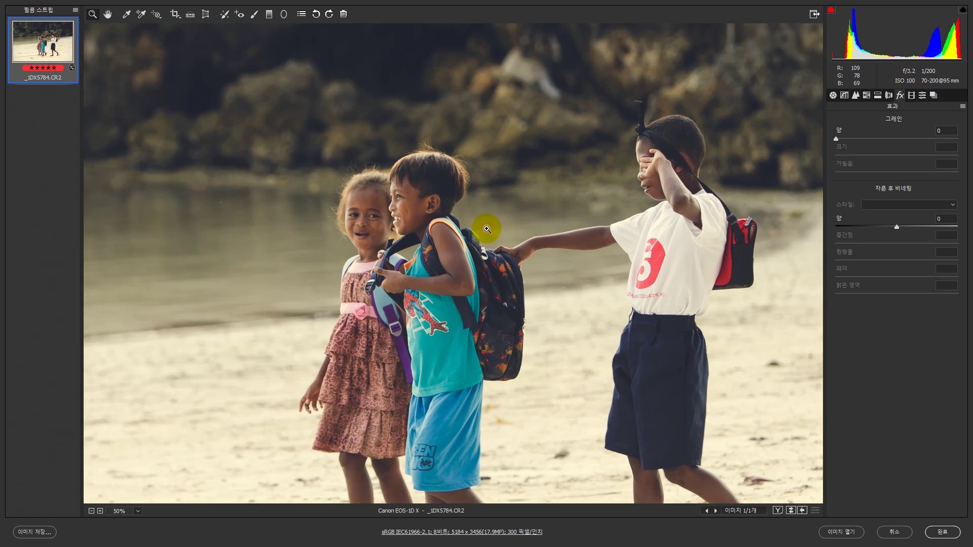
click(430, 279)
alt+click(429, 279)
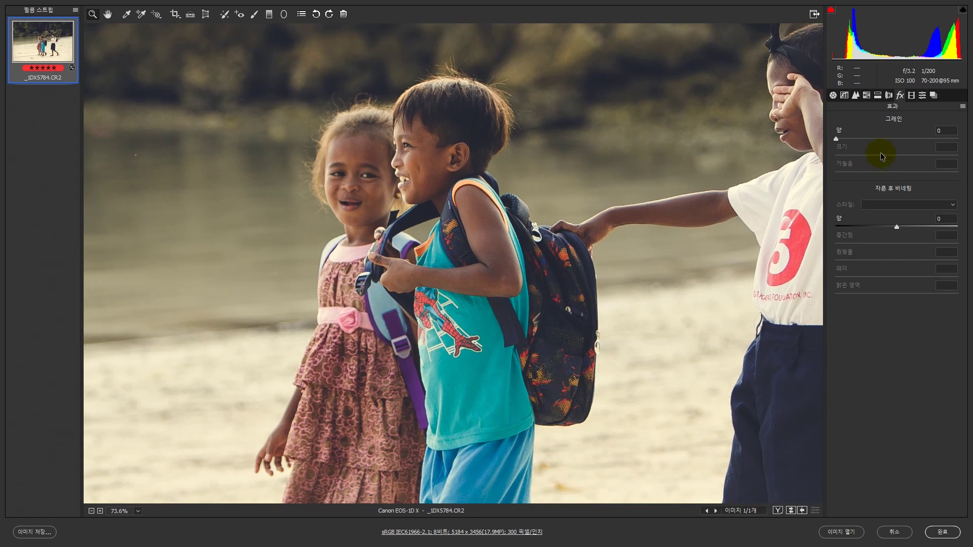
click(871, 139)
drag(867, 146, 865, 146)
drag(938, 161, 843, 157)
drag(896, 172, 949, 172)
click(843, 173)
drag(854, 174, 860, 173)
click(851, 173)
click(875, 173)
click(872, 155)
click(892, 139)
- Check the grain at different magnifications, reduce its roughness to 0 and reset the grain amount to 0
alt+click(457, 279)
alt+click(458, 278)
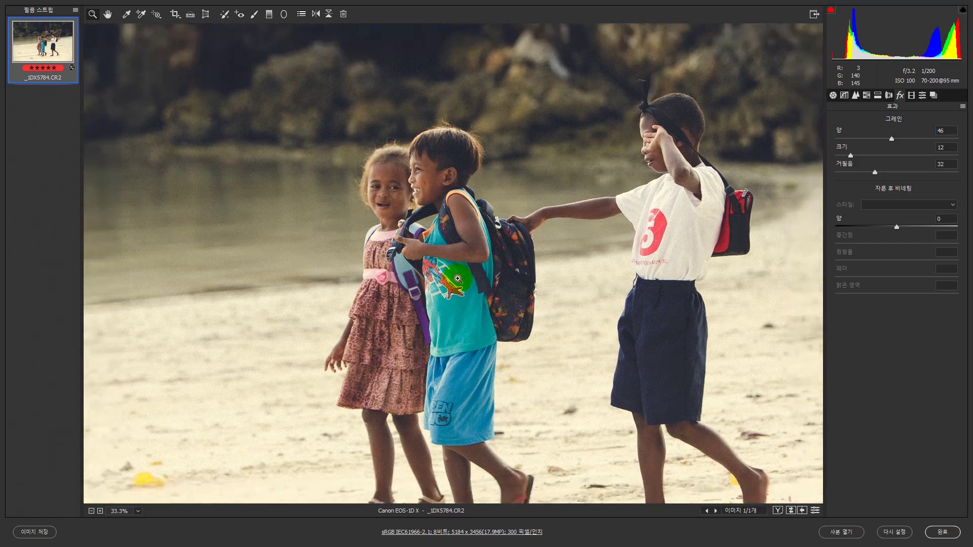
click(456, 276)
click(456, 287)
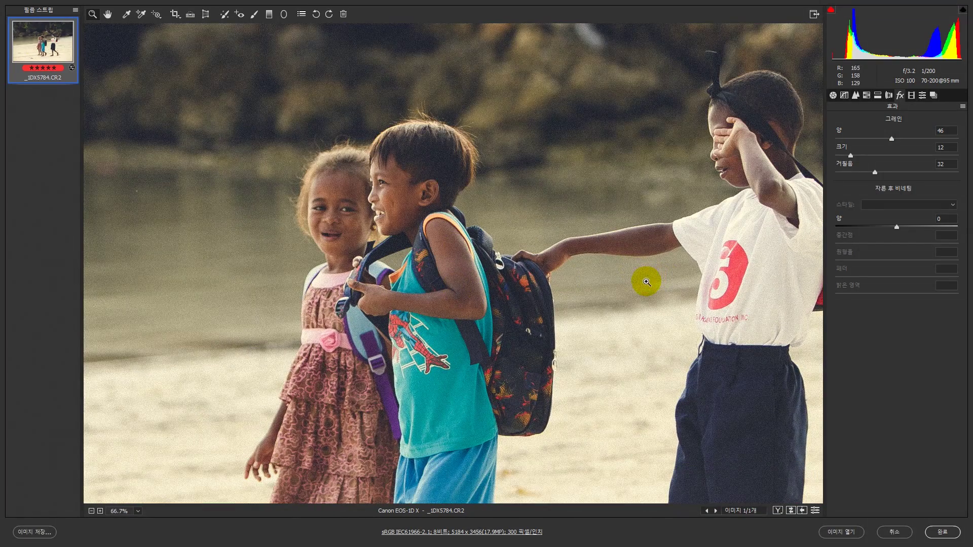
drag(874, 172, 856, 171)
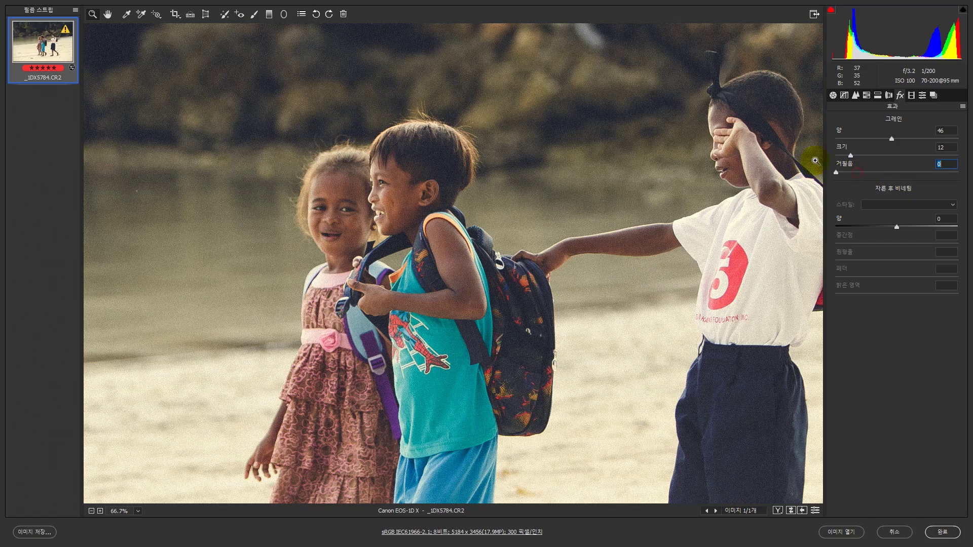
drag(852, 139, 801, 144)
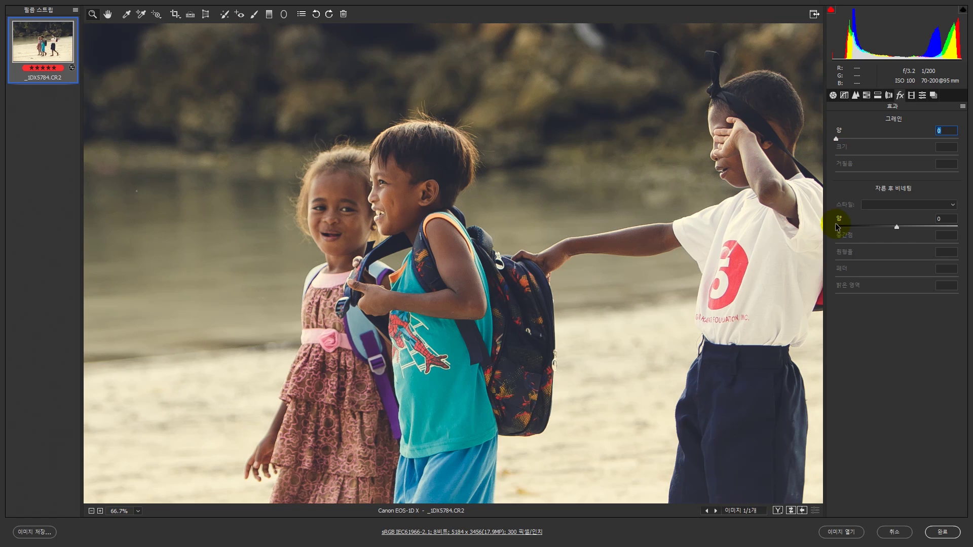
- Darken the photo's corners with a post-crop vignette amount of -15 and a midpoint of 40
drag(897, 228, 887, 226)
alt+click(421, 280)
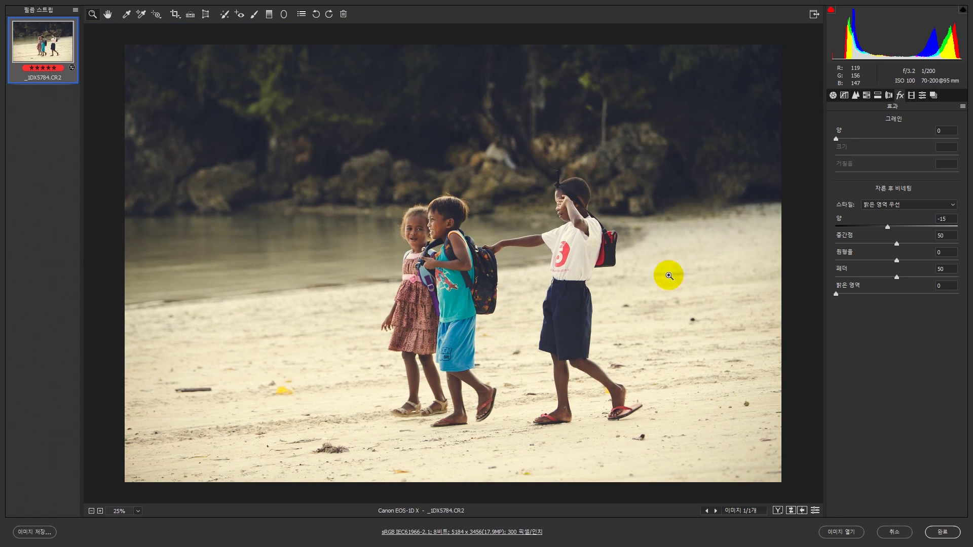
mouse_move(883, 226)
mouse_down()
mouse_move(873, 230)
mouse_move(888, 231)
mouse_move(884, 245)
mouse_move(888, 229)
mouse_move(884, 244)
mouse_up()
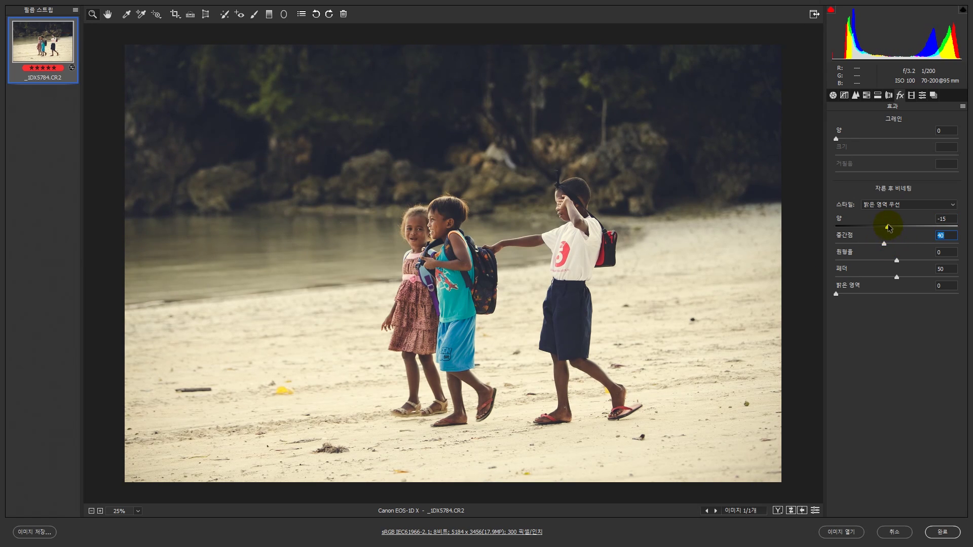
- Examine the available process versions in the calibration settings, keeping version 5
click(911, 95)
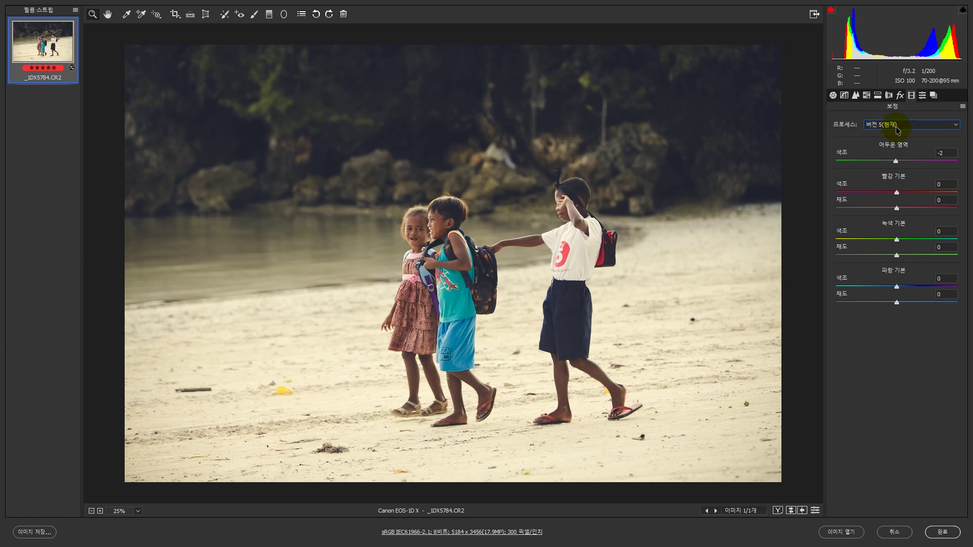
click(896, 128)
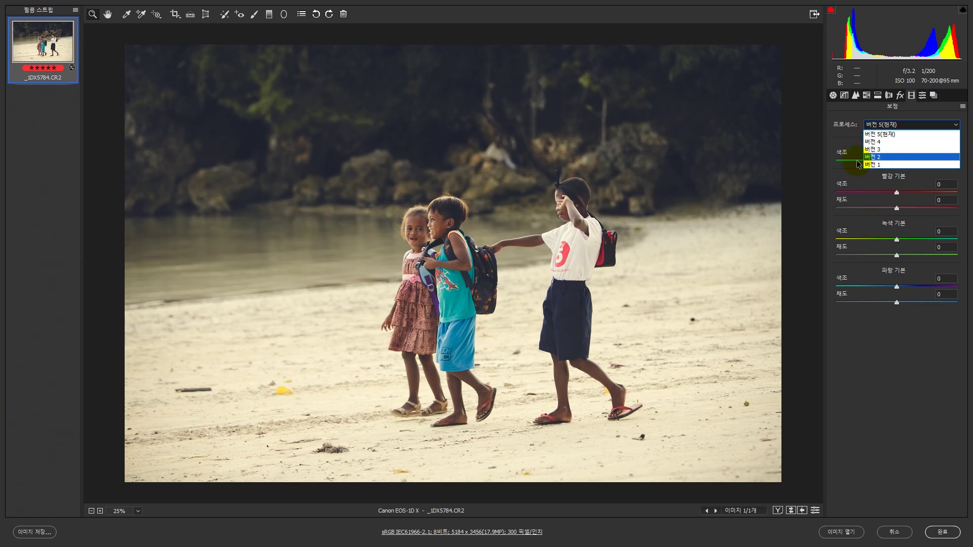
click(916, 360)
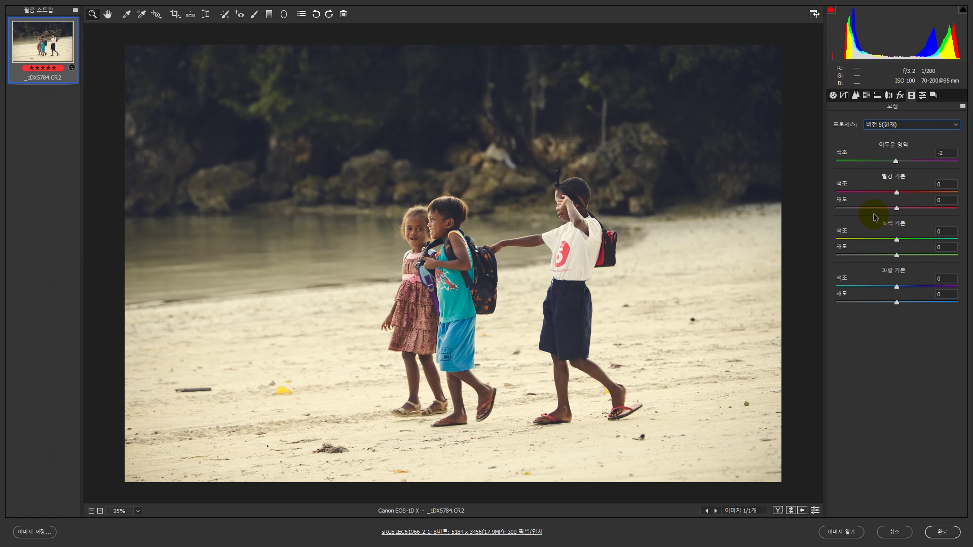
- Try shifting the red primary's hue and saturation in the calibration settings
mouse_move(896, 209)
mouse_down()
mouse_move(860, 212)
mouse_move(933, 218)
mouse_move(867, 213)
mouse_move(930, 217)
mouse_move(898, 227)
mouse_move(899, 211)
mouse_move(917, 212)
mouse_move(897, 214)
mouse_up()
drag(896, 193, 888, 194)
drag(893, 197, 900, 199)
drag(900, 208, 901, 211)
- Compare the basic adjustments with their defaults several times, ending on the edited version
click(923, 96)
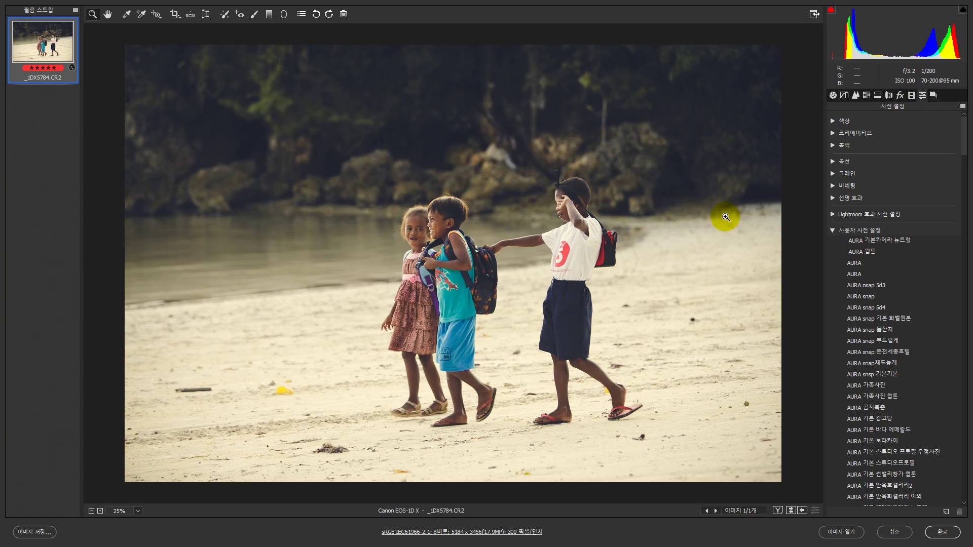
click(833, 95)
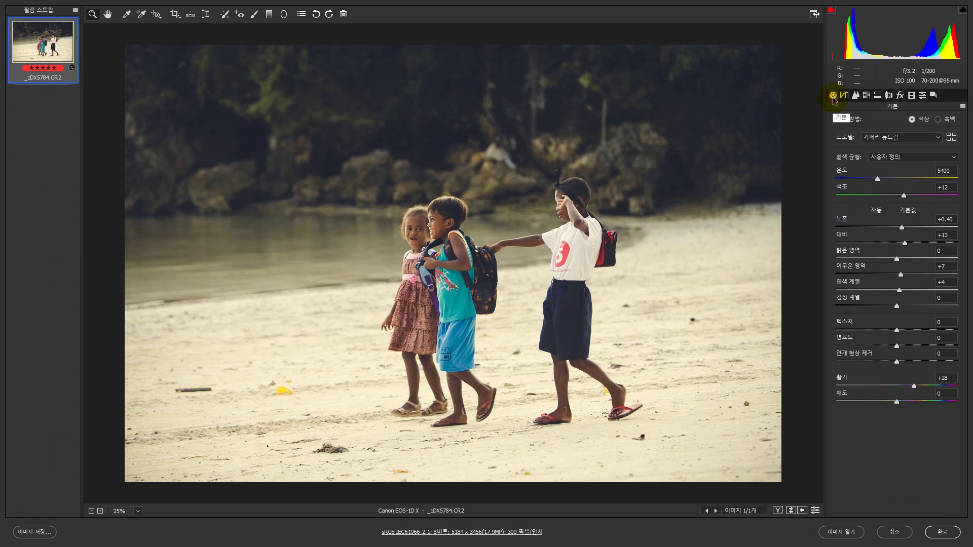
click(815, 511)
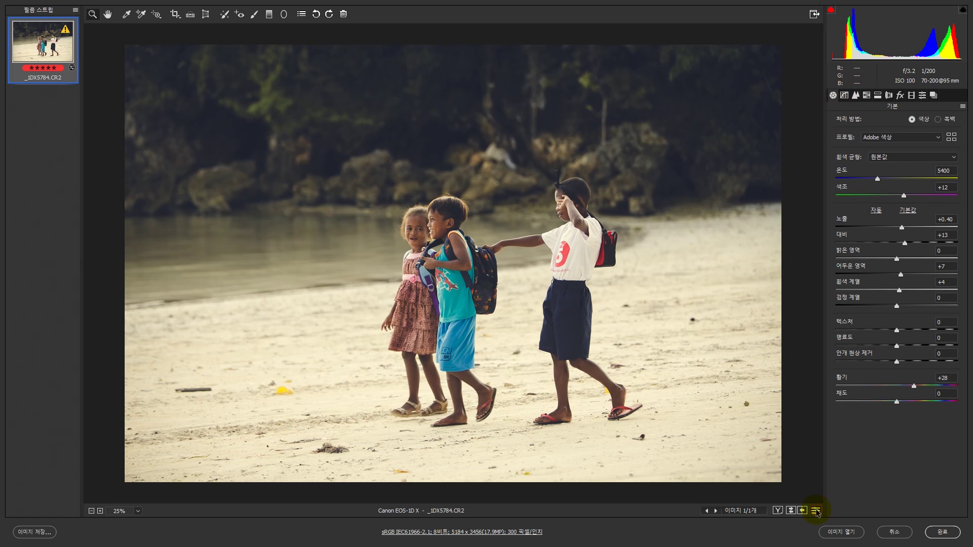
click(815, 510)
click(815, 511)
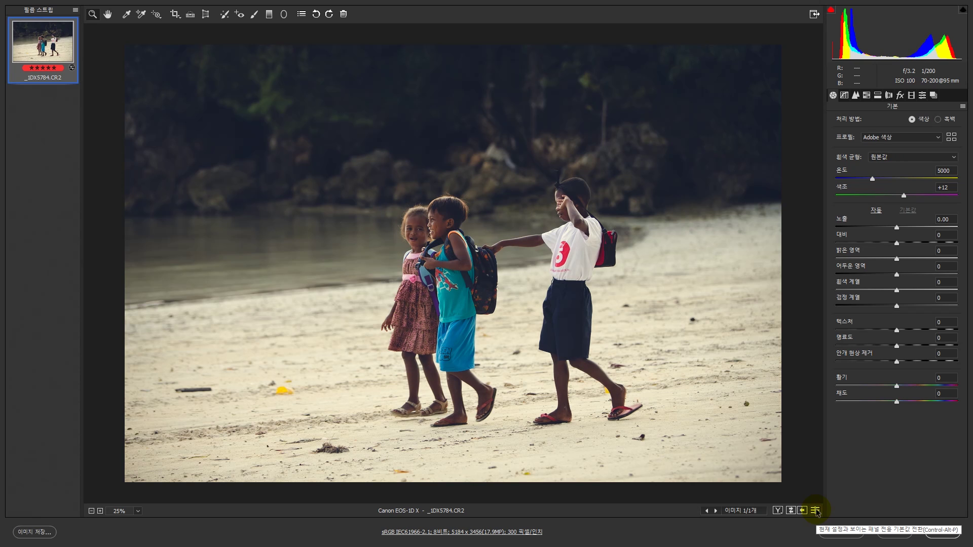
click(815, 511)
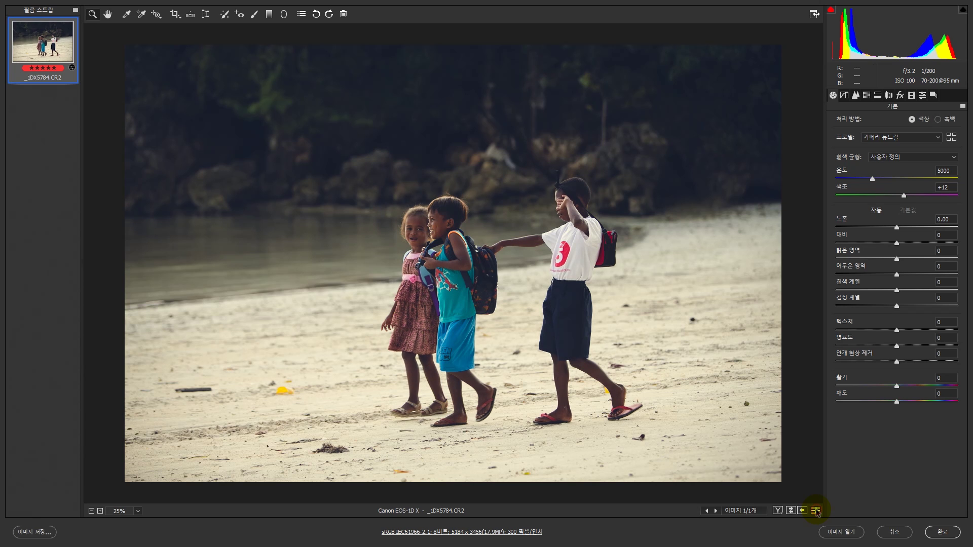
click(815, 511)
click(815, 511)
click(815, 511)
click(815, 511)
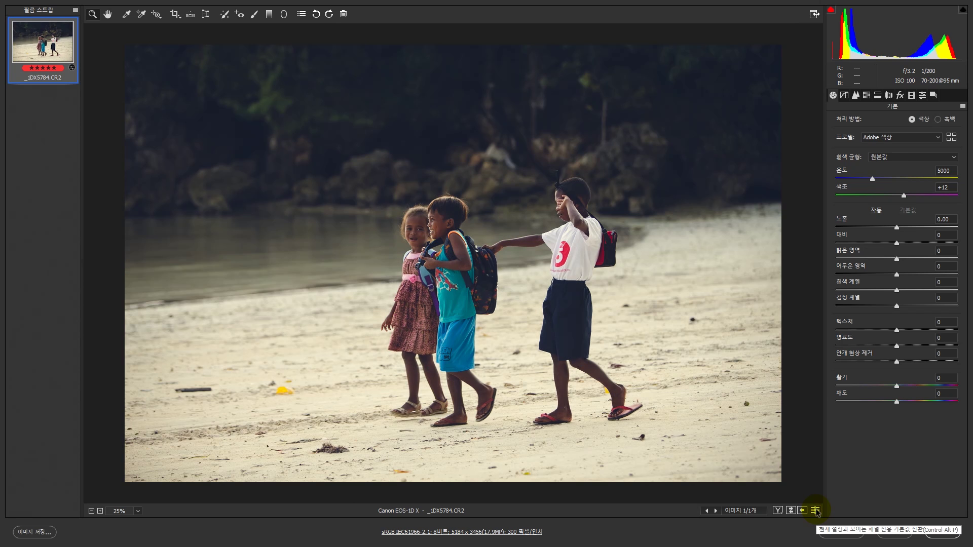
click(815, 511)
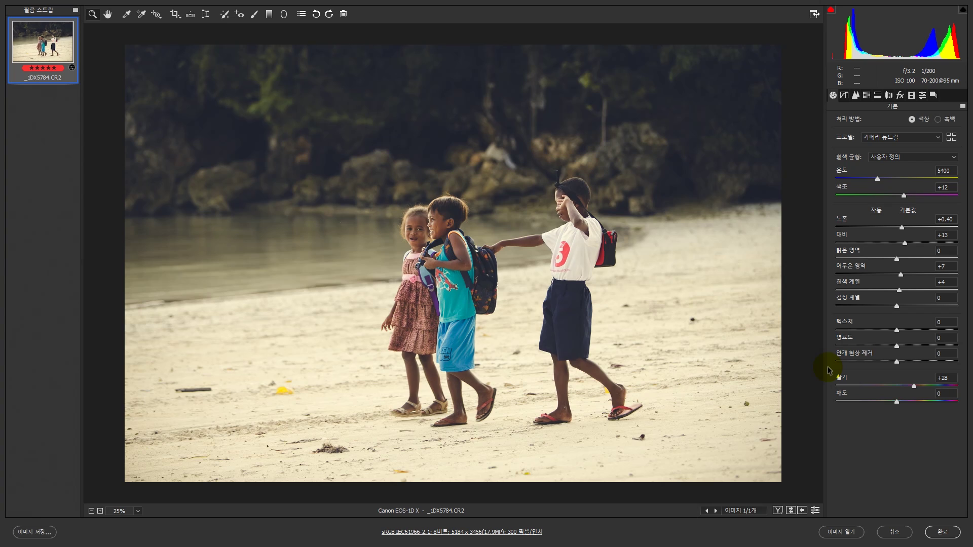
- Preview user presets on the photo, including AURA 기본 감고당, AURA snap채도높게 and AURA 기본 엔엔파라다이스호텔
click(923, 95)
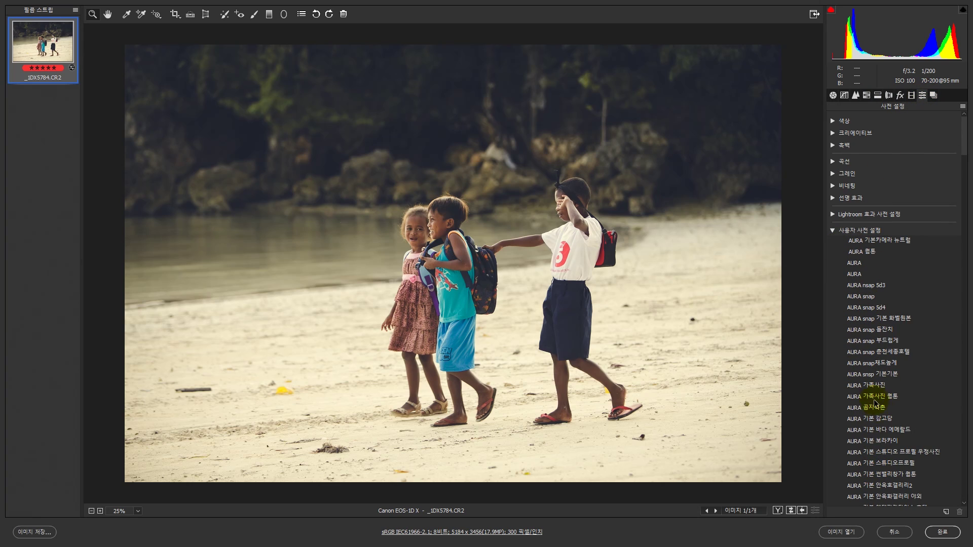
scroll(882, 426, down, 3)
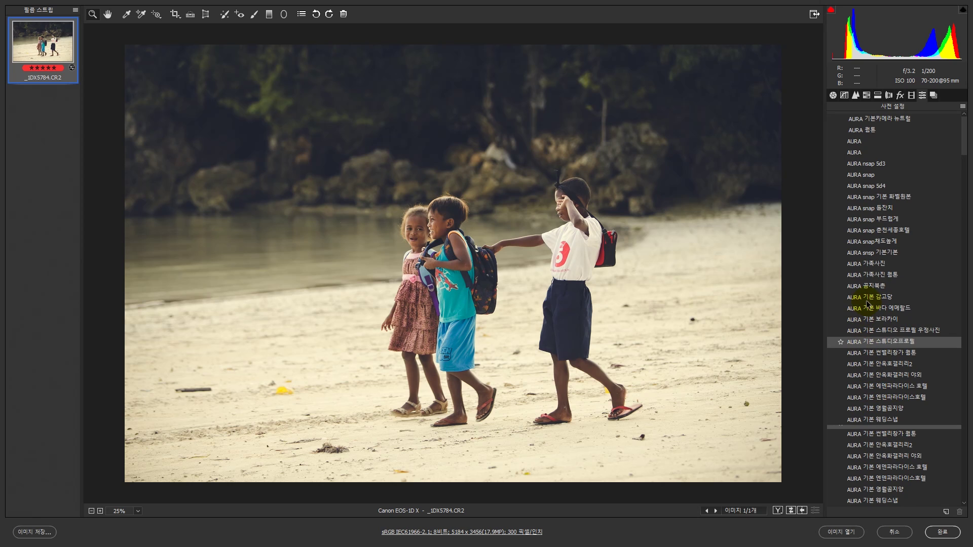
click(868, 299)
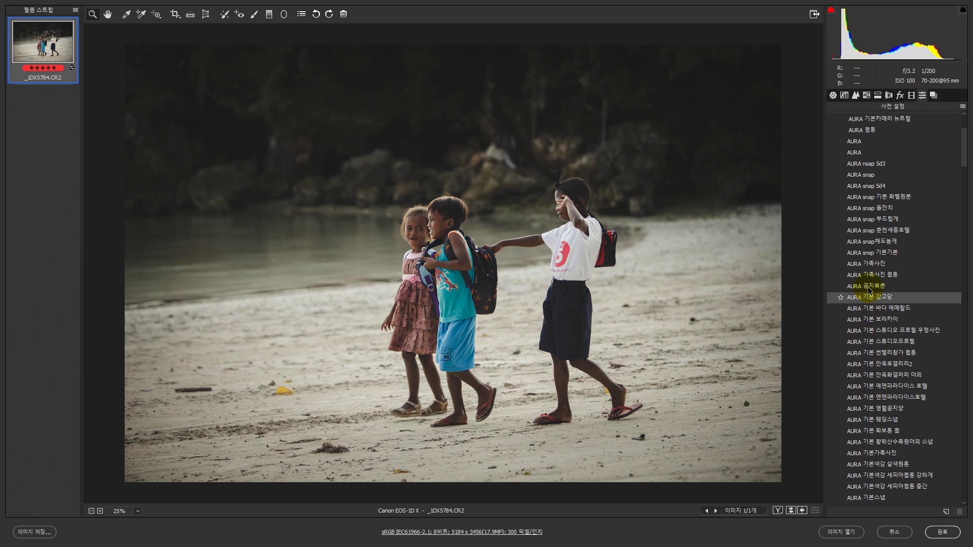
click(875, 247)
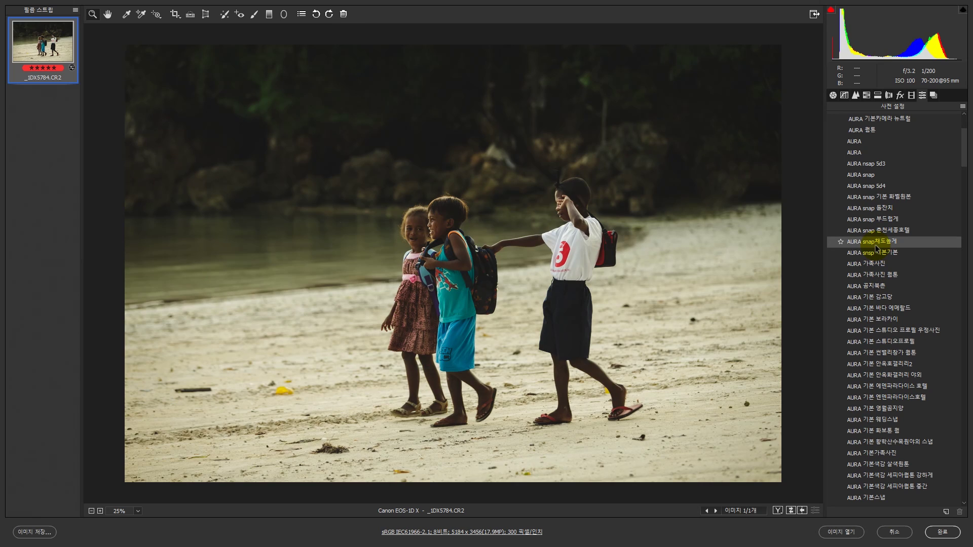
click(891, 398)
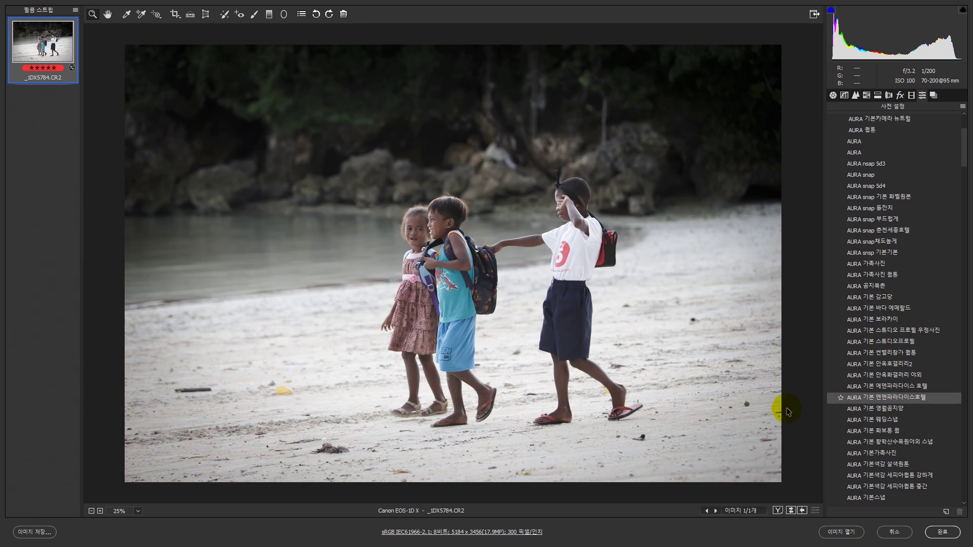
click(868, 419)
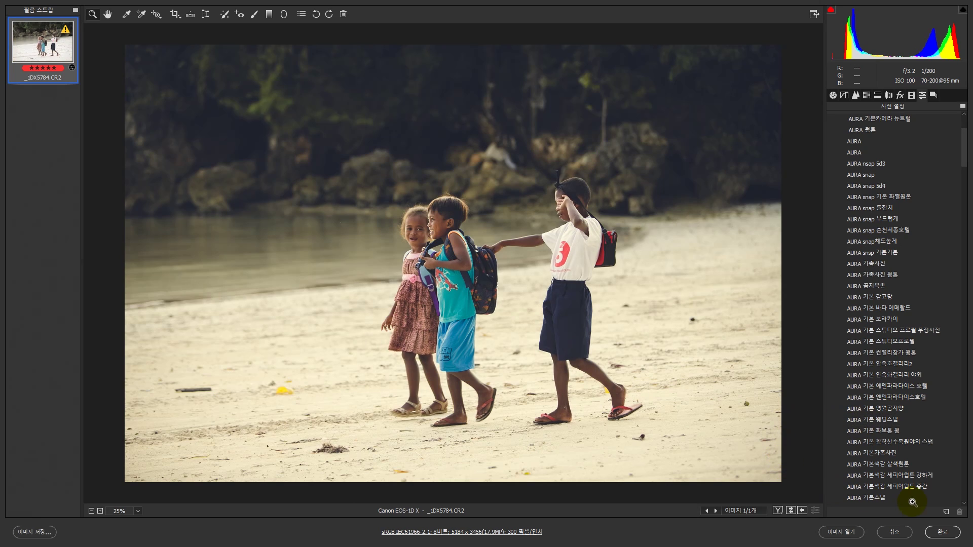
- Save the current settings as a new user preset named 보라카이 학교가는 아이들
click(946, 516)
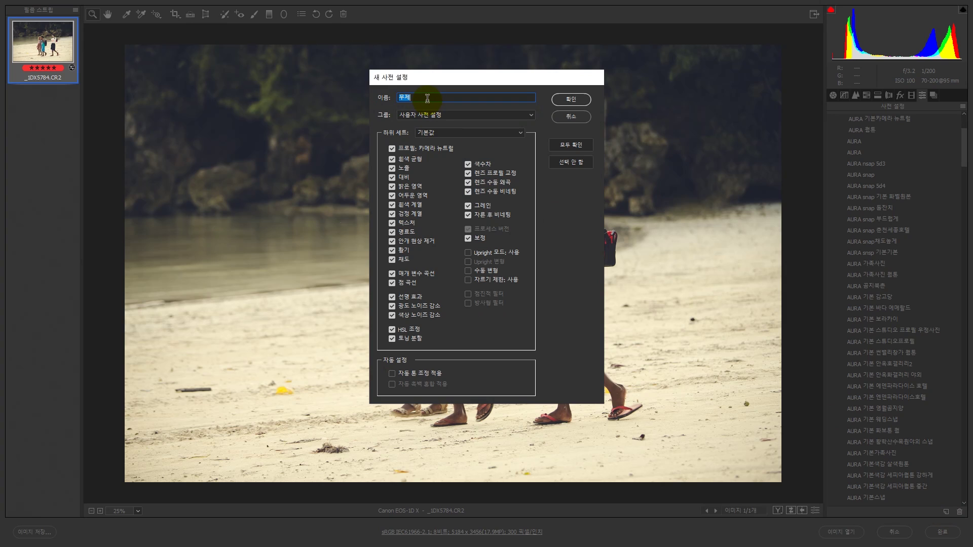
text(보라카이 학교가는 아이름)
click(427, 98)
click(569, 100)
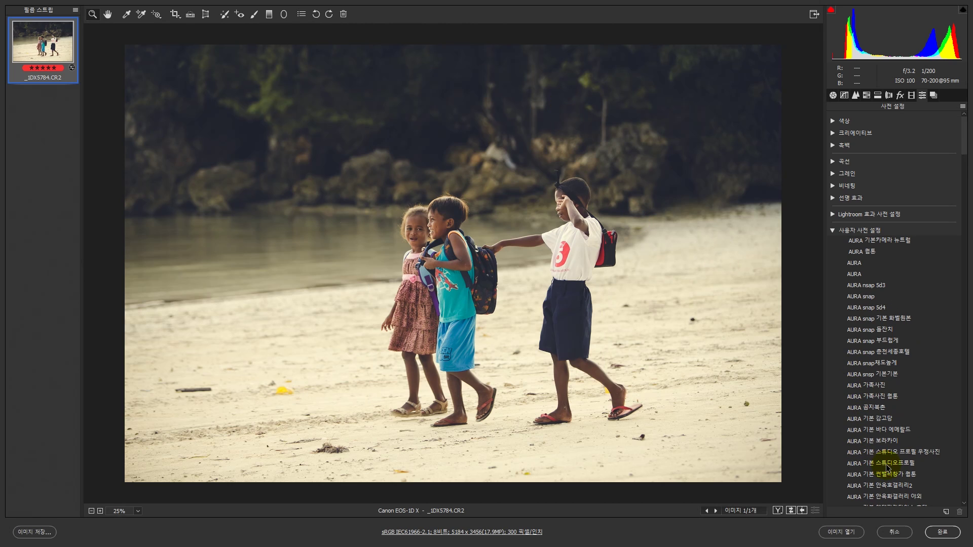
- Find the saved 보라카이 학교가는 아이들 preset among the user presets and preview it on the photo
scroll(888, 464, down, 5)
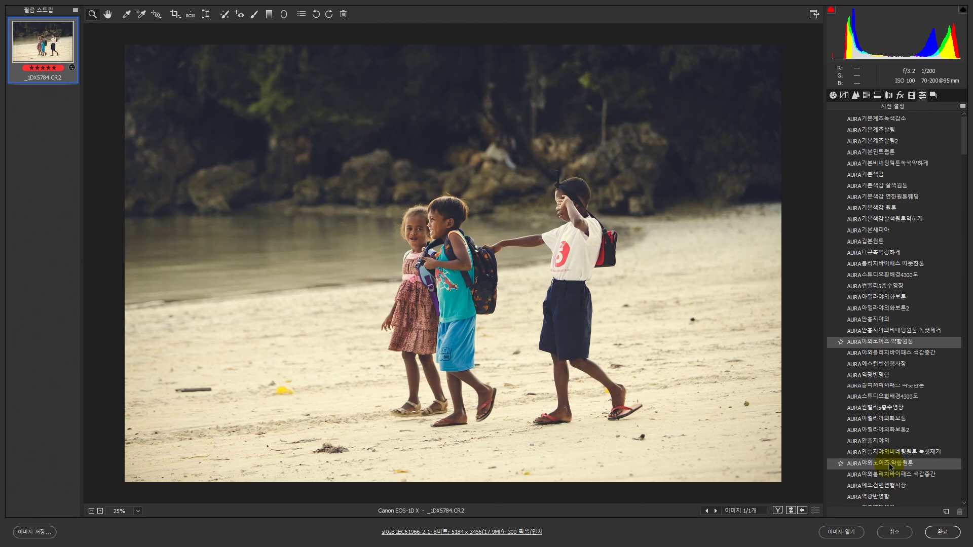
scroll(890, 466, down, 10)
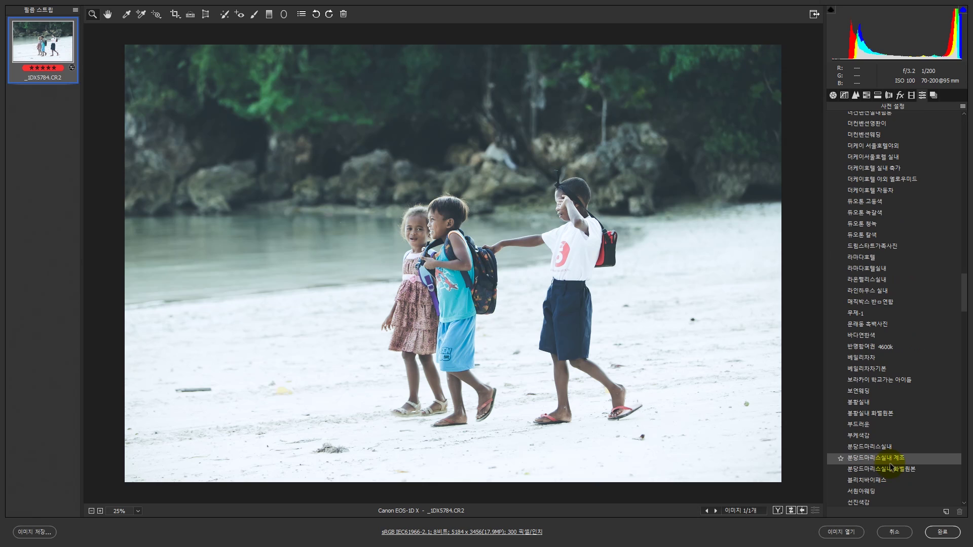
scroll(890, 466, down, 4)
click(867, 355)
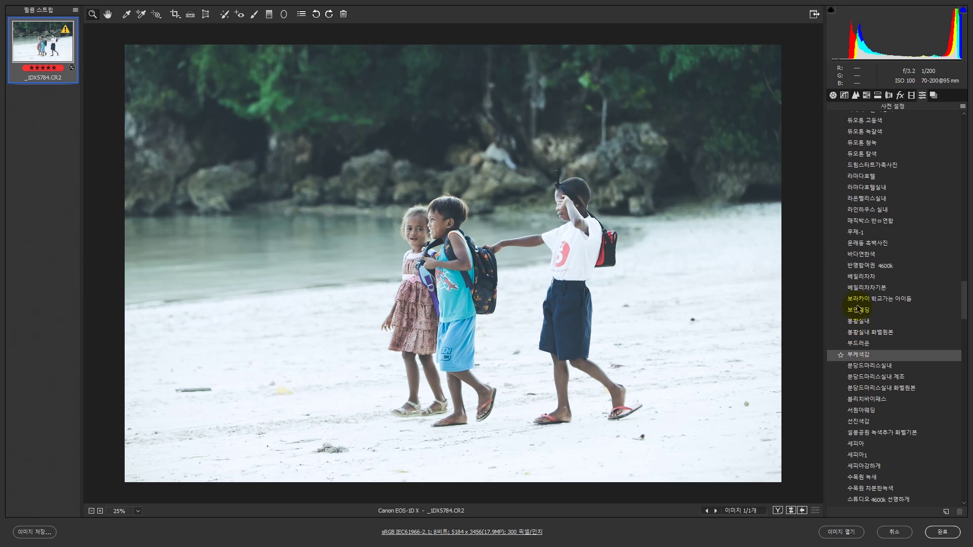
click(858, 300)
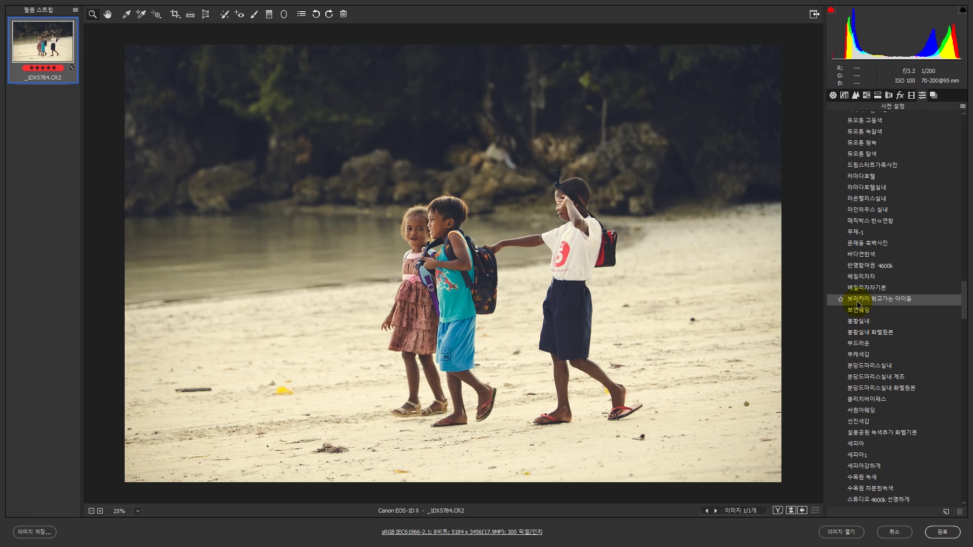
- Preview other user presets on the photo, including 라인하우스 실내, 라마다호텔, 라마다호텔실내 and 분당드마리스실내
click(864, 324)
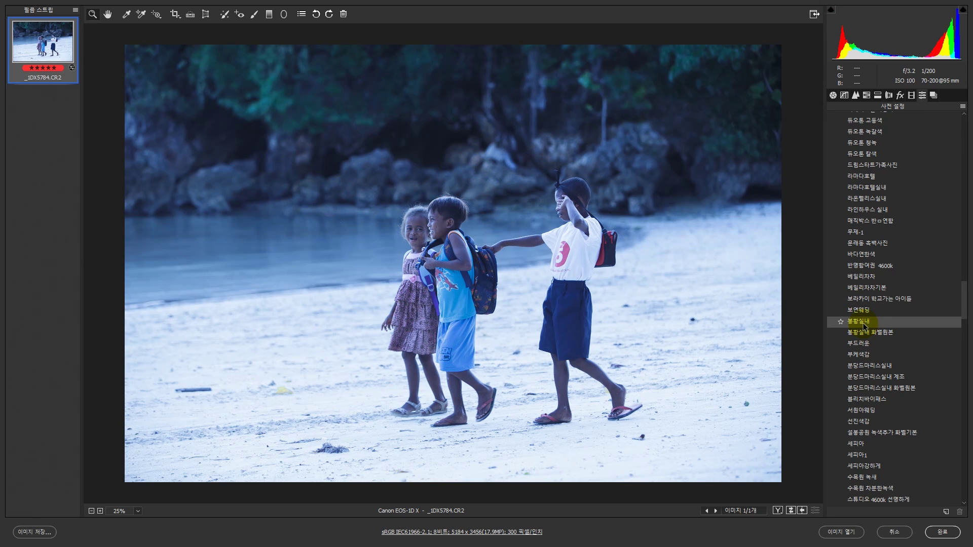
click(869, 210)
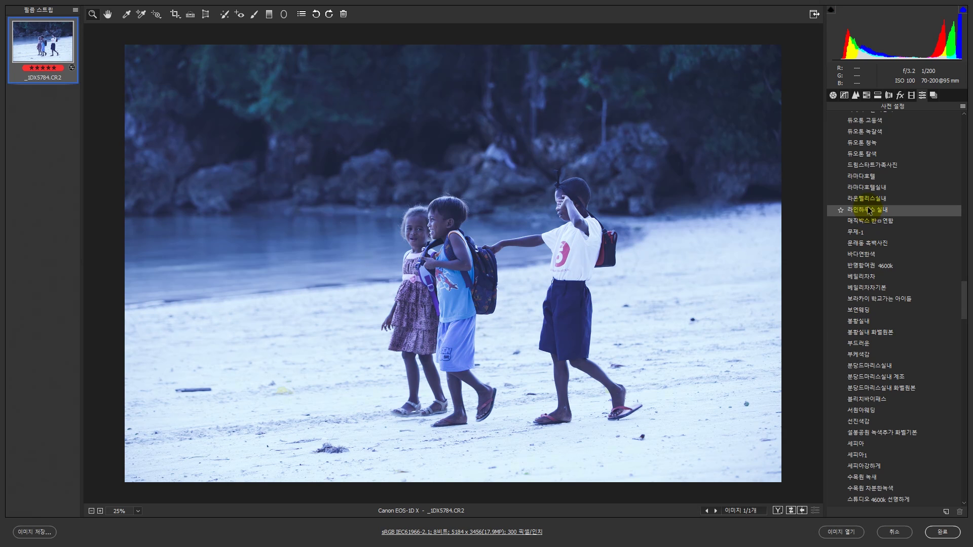
click(869, 200)
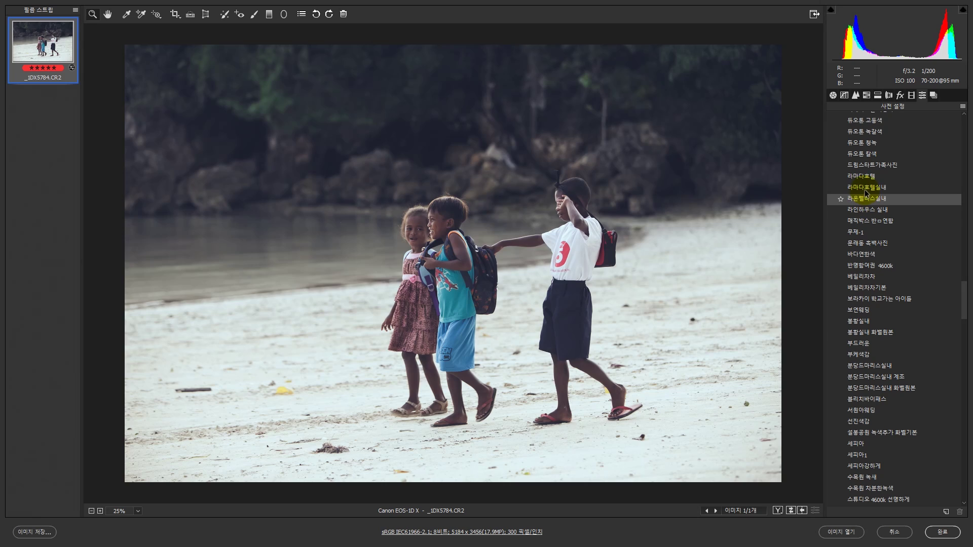
click(867, 188)
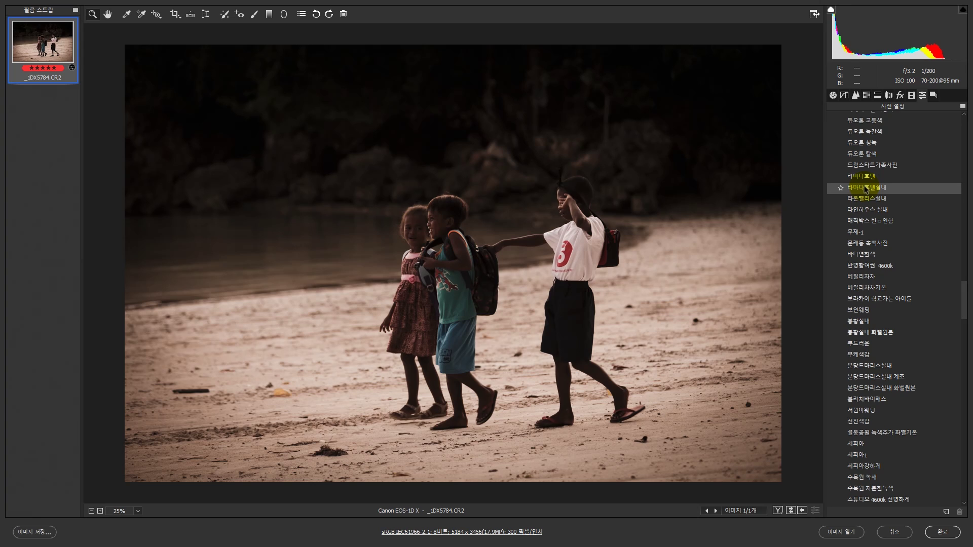
click(873, 369)
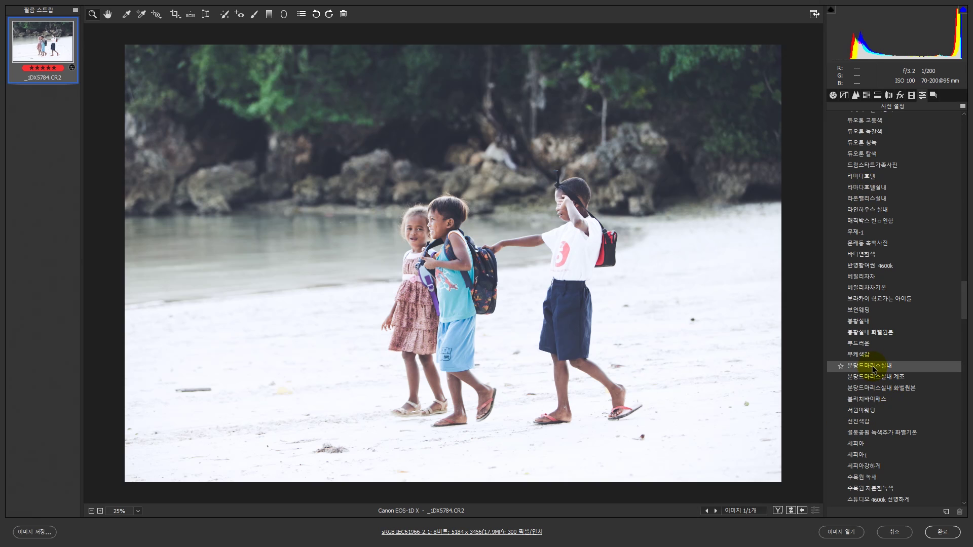
click(865, 178)
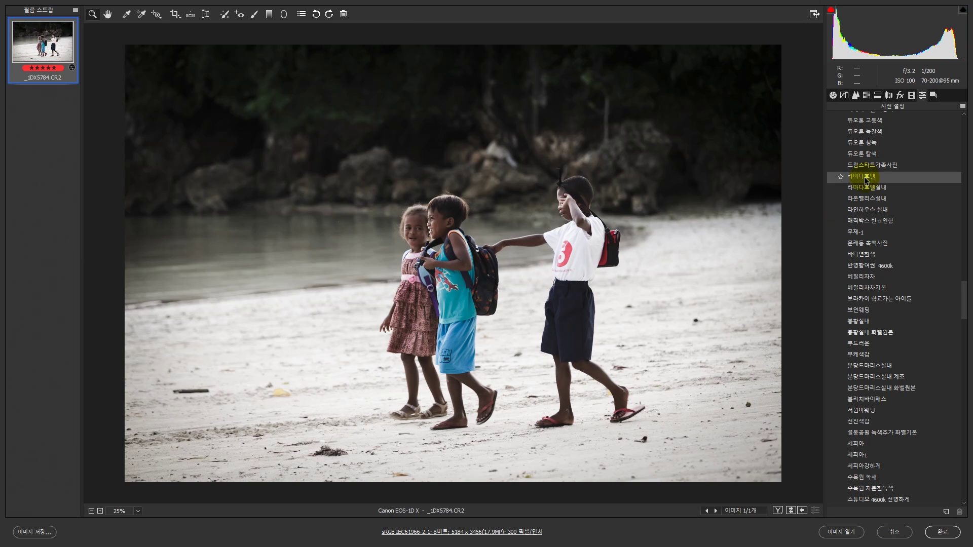
click(869, 189)
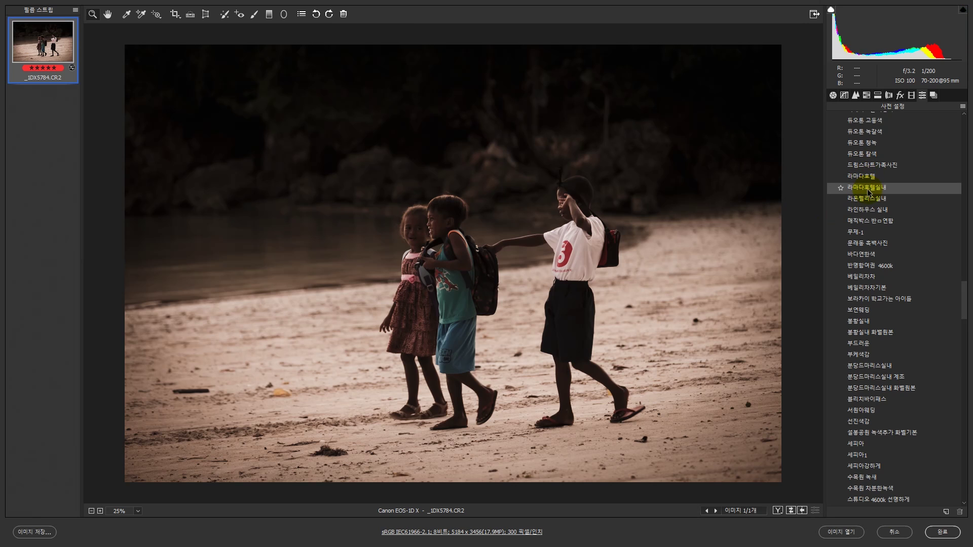
click(867, 177)
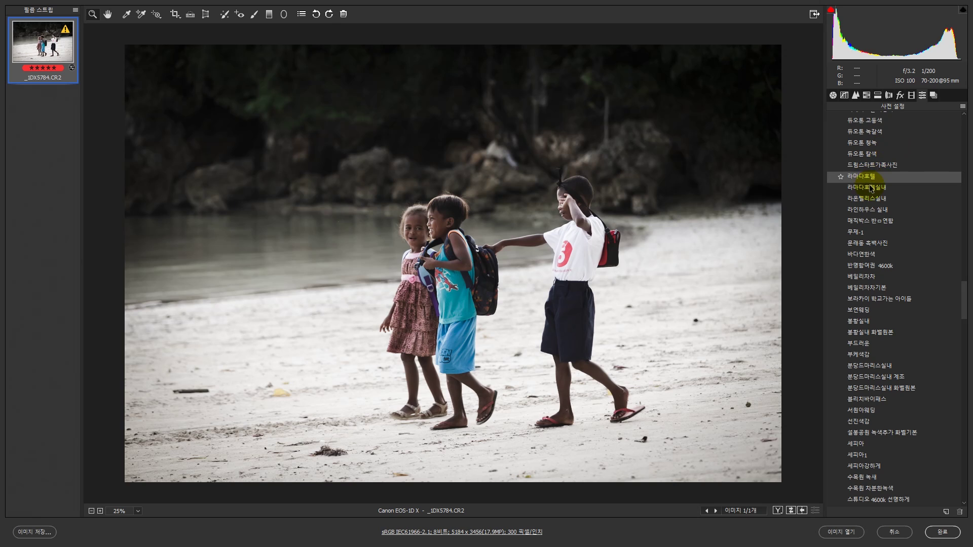
click(867, 188)
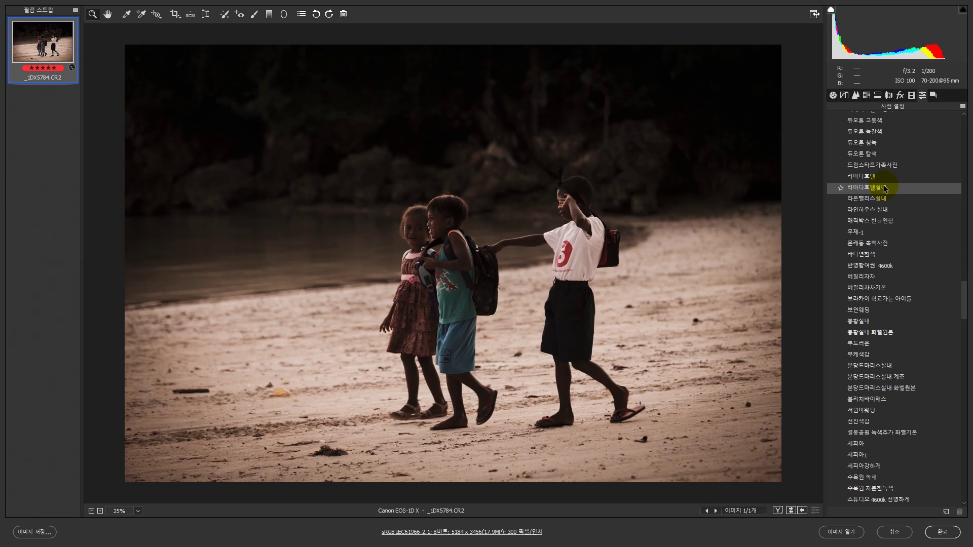
- Apply the 보라카이 학교가는 아이들 preset and open the photo in Photoshop
click(872, 301)
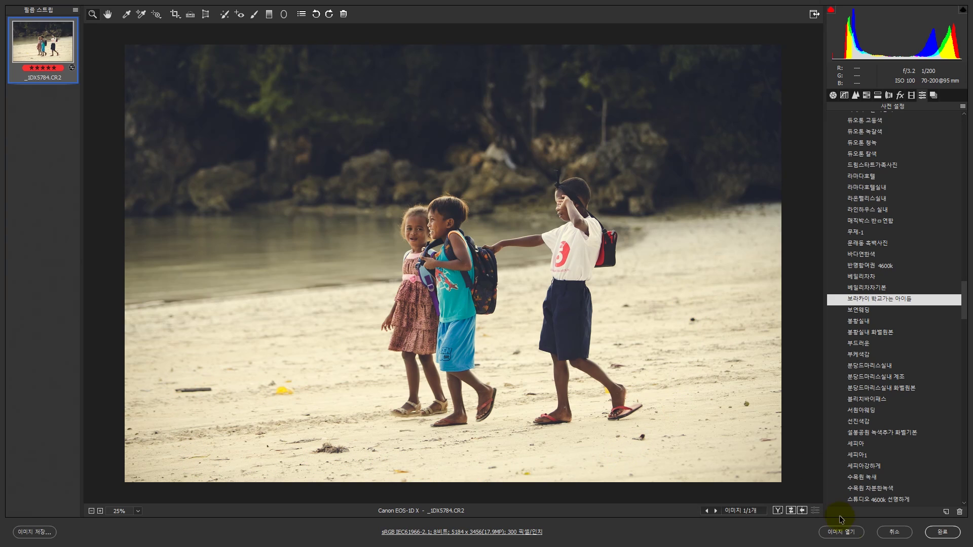
click(845, 536)
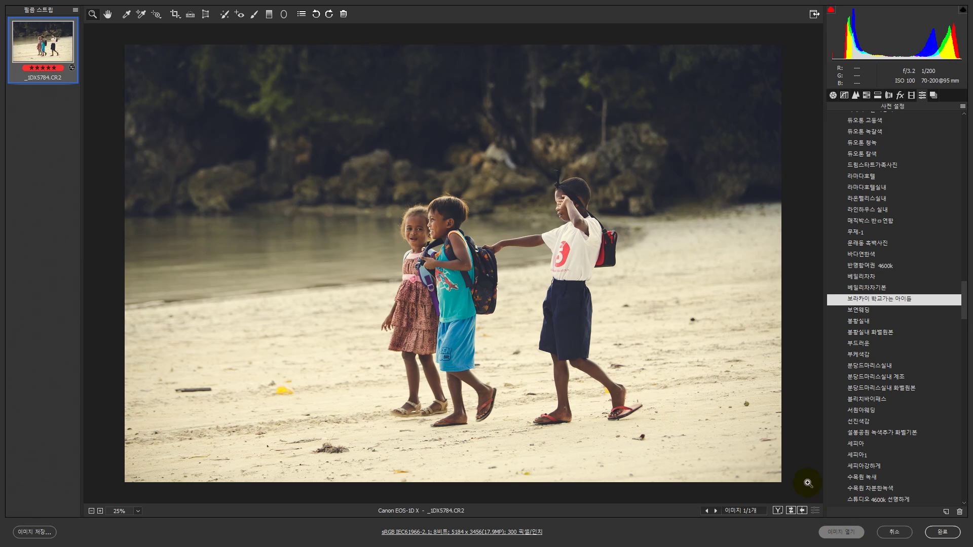
click(845, 533)
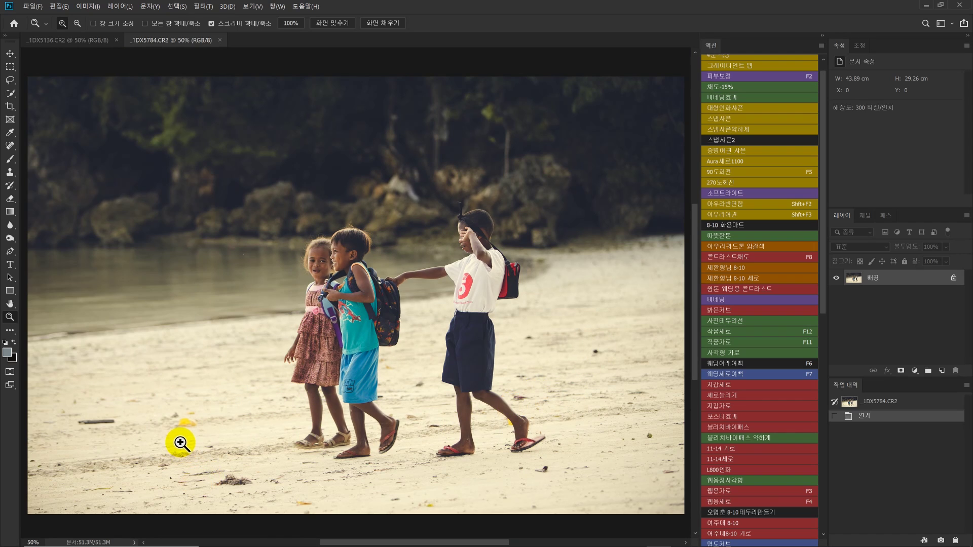
- Remove the litter and debris spots from the sand with the Spot Healing Brush
key(j)
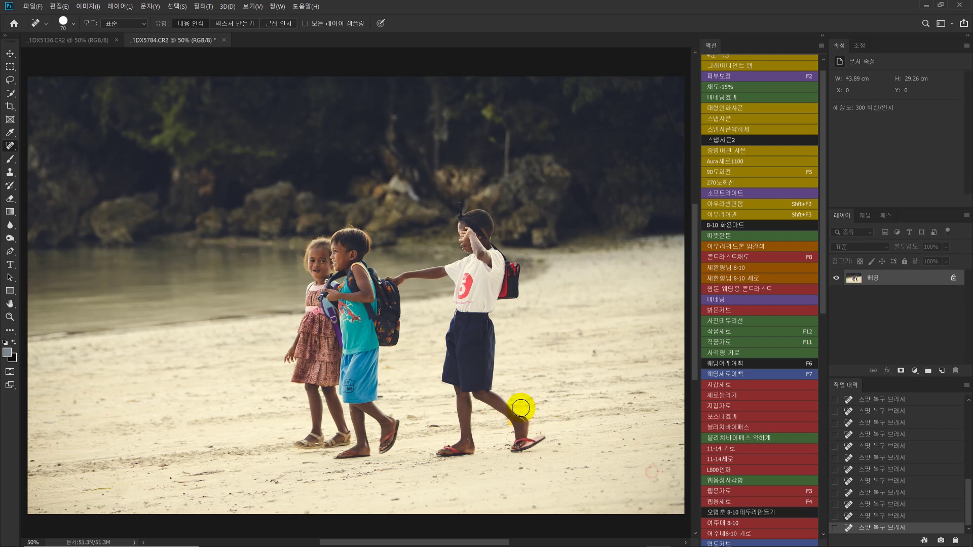
key(z)
alt+click(374, 332)
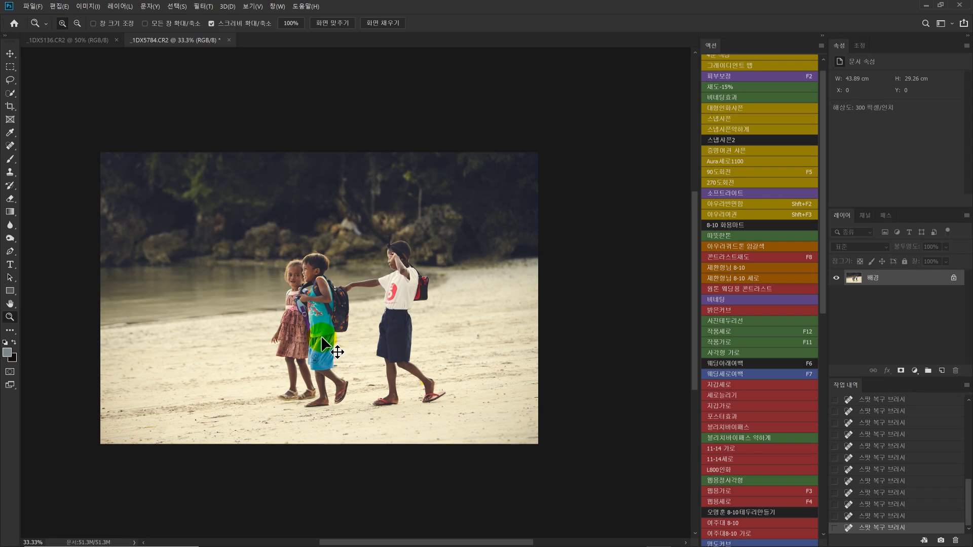
- Duplicate the background layer, undoing and redoing the copy once
key(ctrl+j)
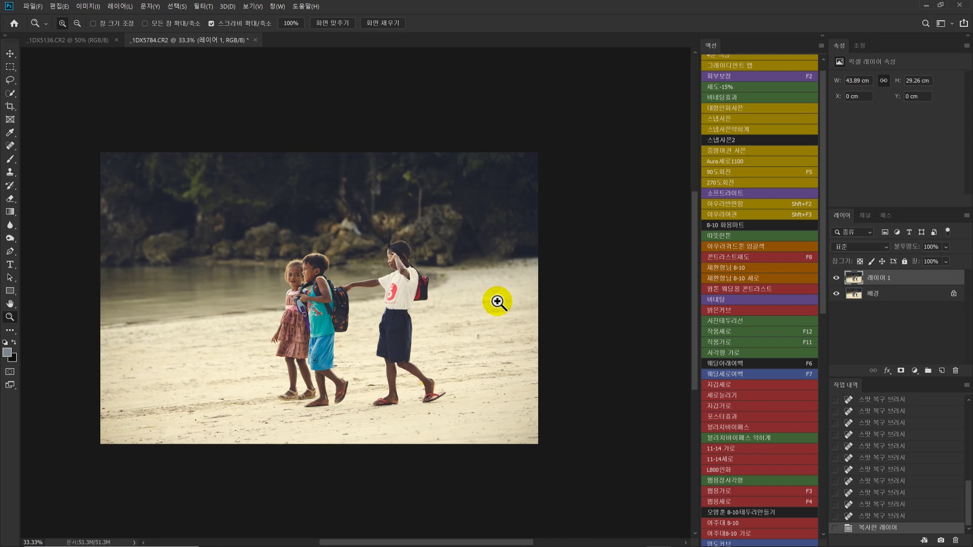
key(ctrl+z)
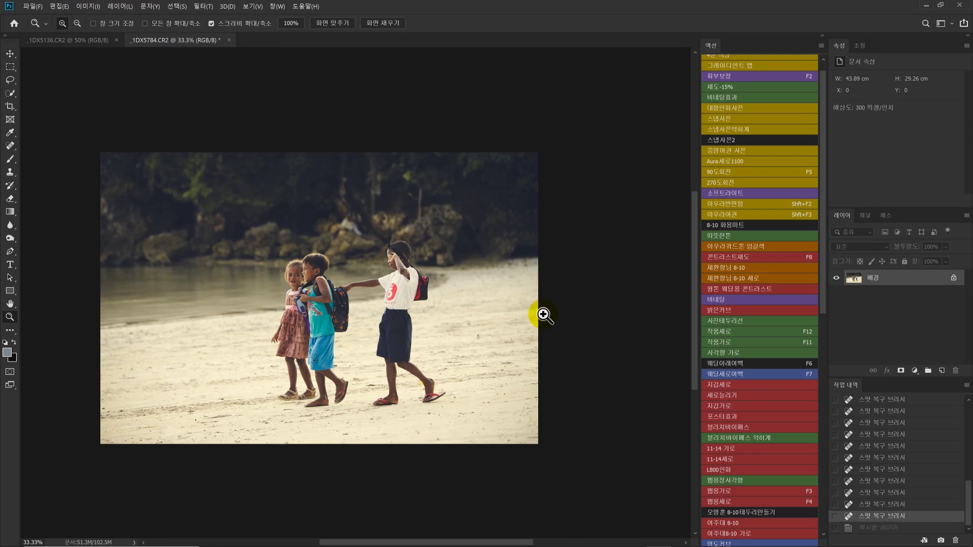
key(ctrl+shift+z)
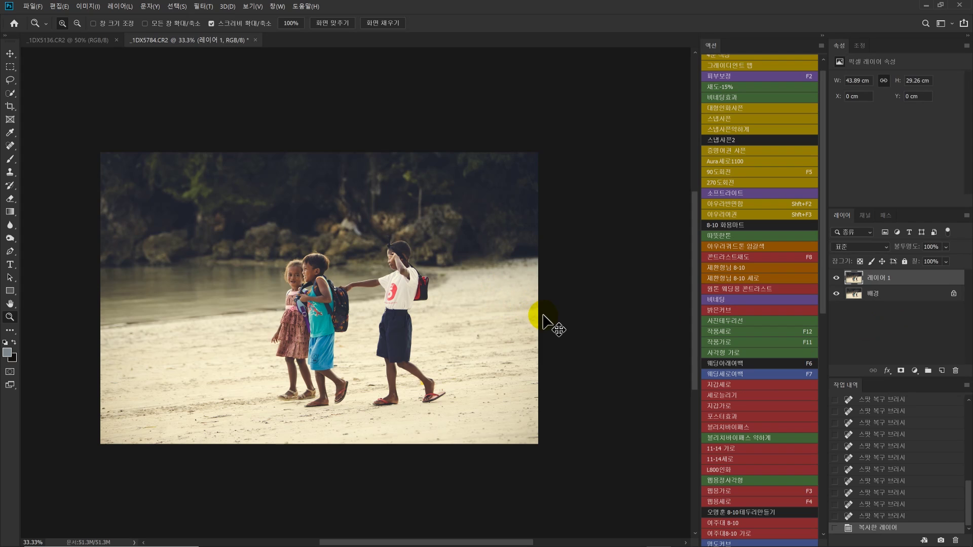
- Brighten the layer copy's RGB curve, mapping input 67 to output 68 and input 139 to output 151
key(ctrl+m)
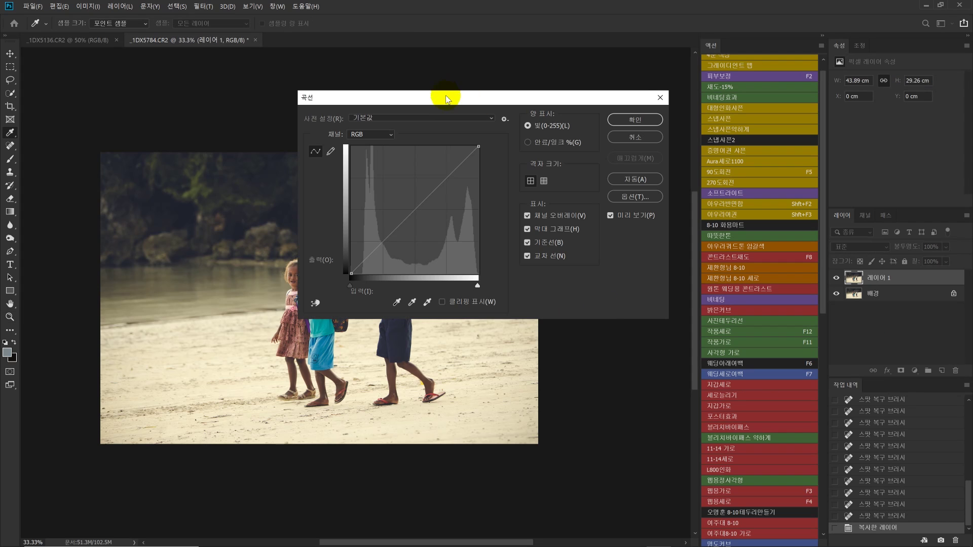
drag(434, 98, 627, 129)
click(577, 271)
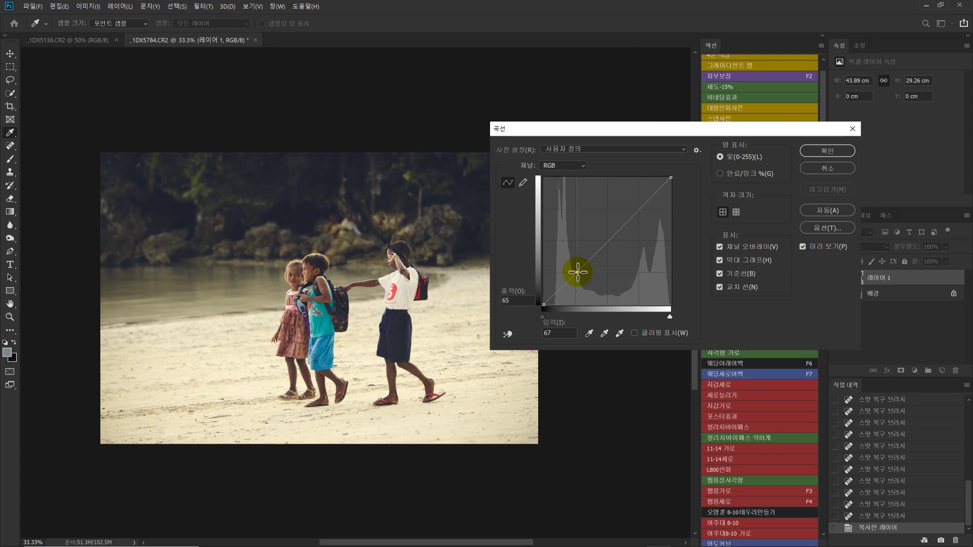
drag(578, 272, 578, 270)
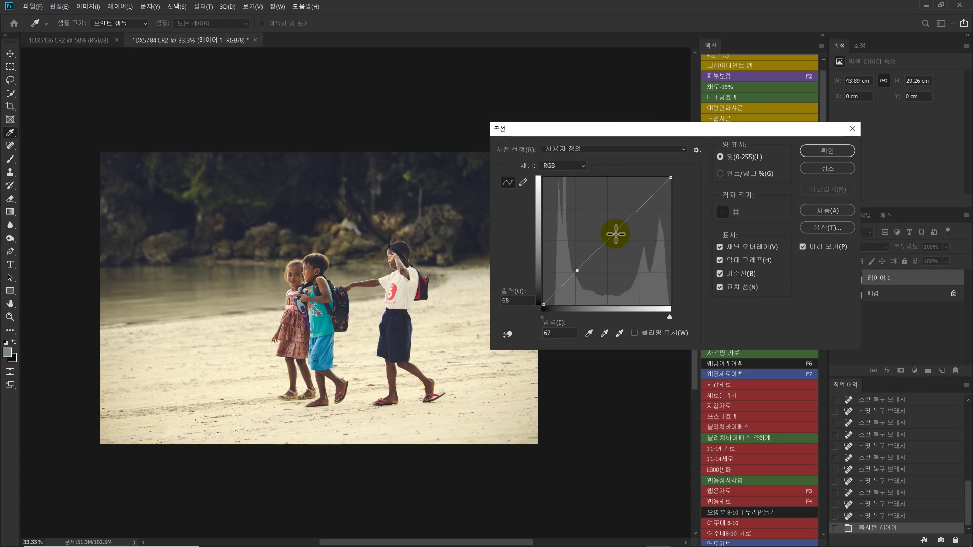
click(615, 228)
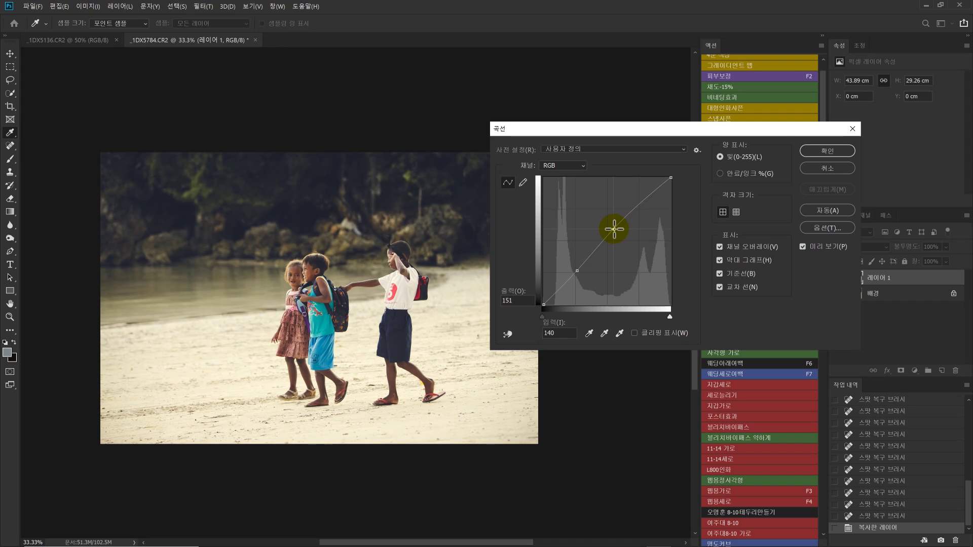
click(576, 270)
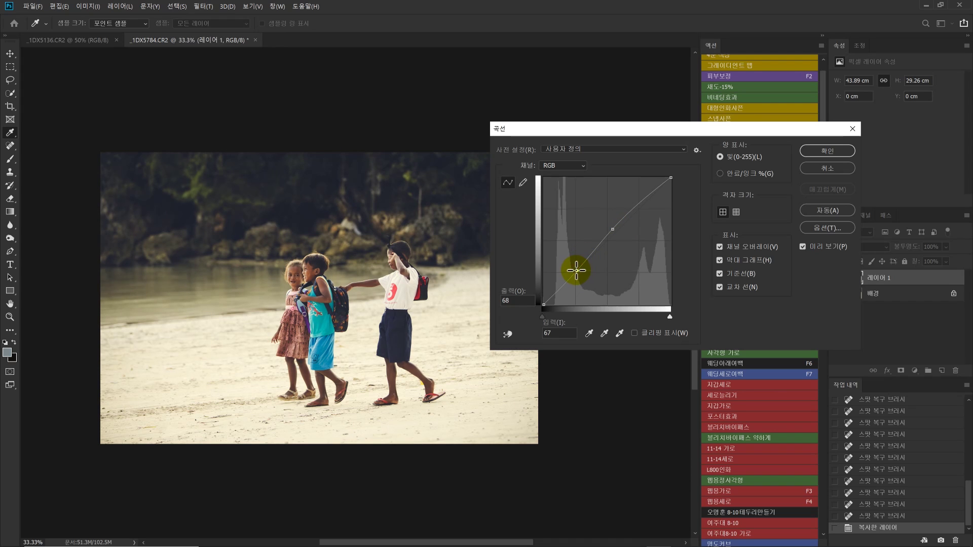
click(613, 228)
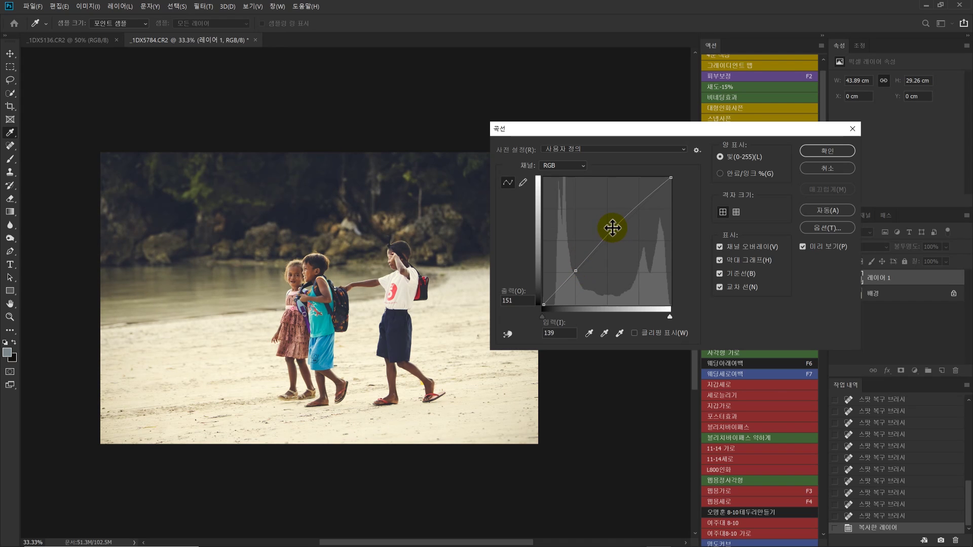
- Compare the photo with and without the curves adjustment several times and apply the adjustment
click(803, 247)
click(805, 247)
click(805, 247)
click(805, 247)
click(804, 247)
click(805, 247)
click(805, 247)
click(804, 247)
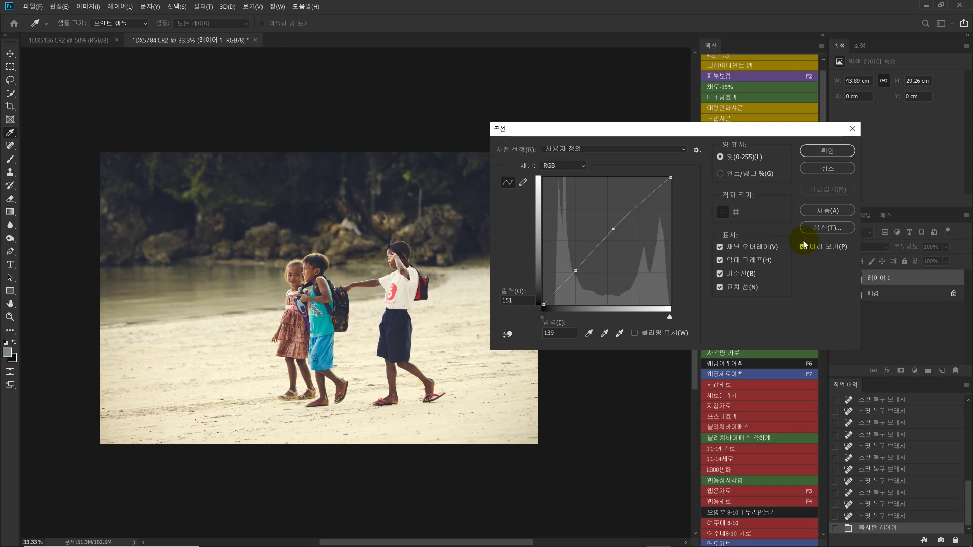
click(828, 151)
- Merge the visible layers into a single background layer
key(z)
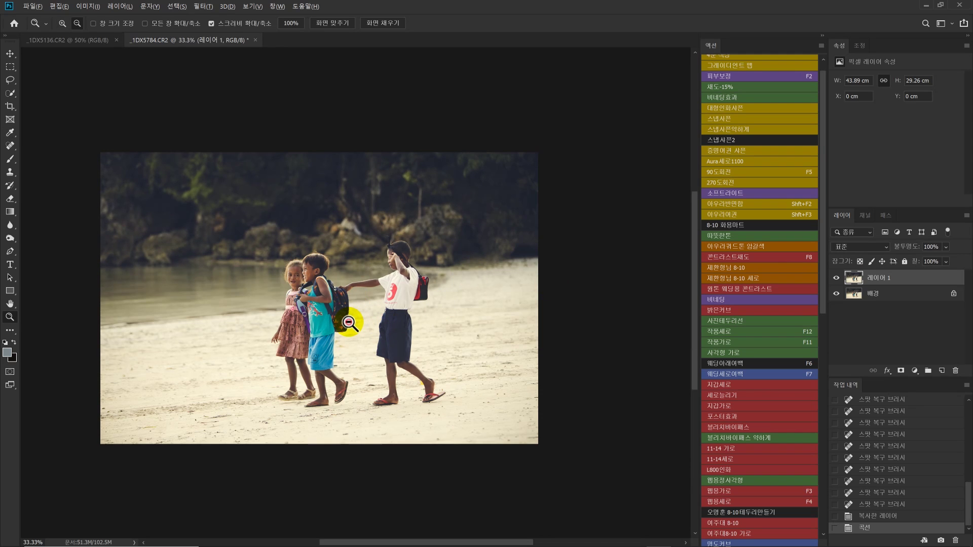
alt+click(349, 322)
key(ctrl+shift+e)
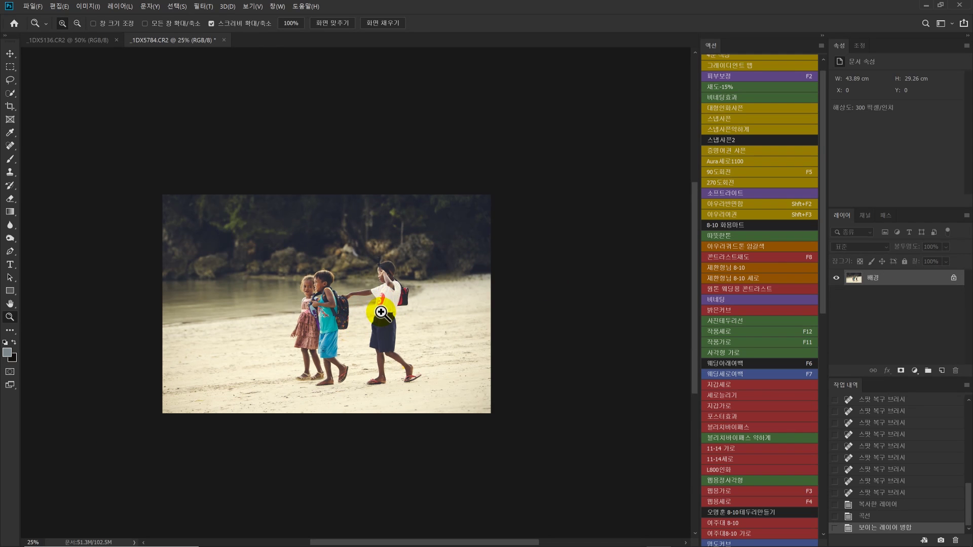
- Crop the beach photo at a 1:1 ratio to a square of about 23.3 cm framed closely around the three children
key(c)
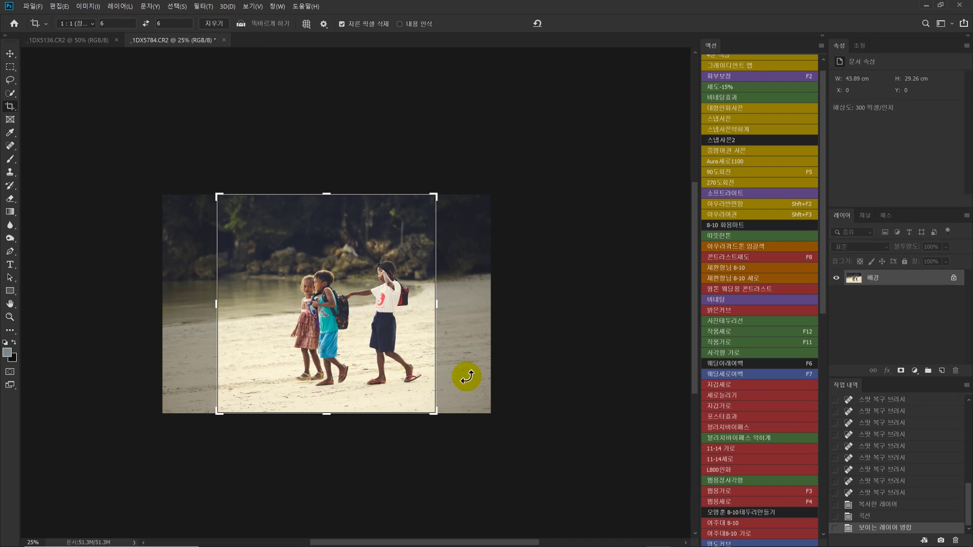
key(ctrl+plus)
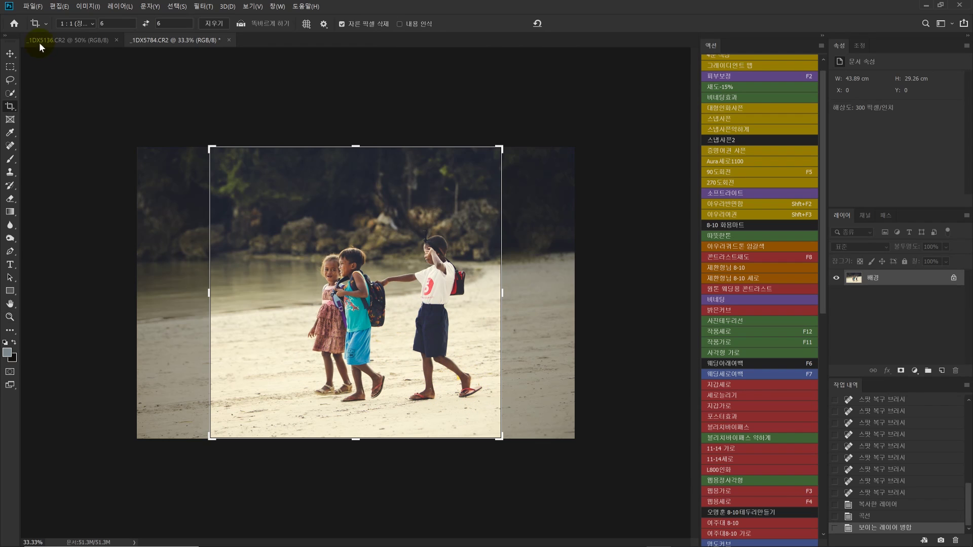
click(211, 144)
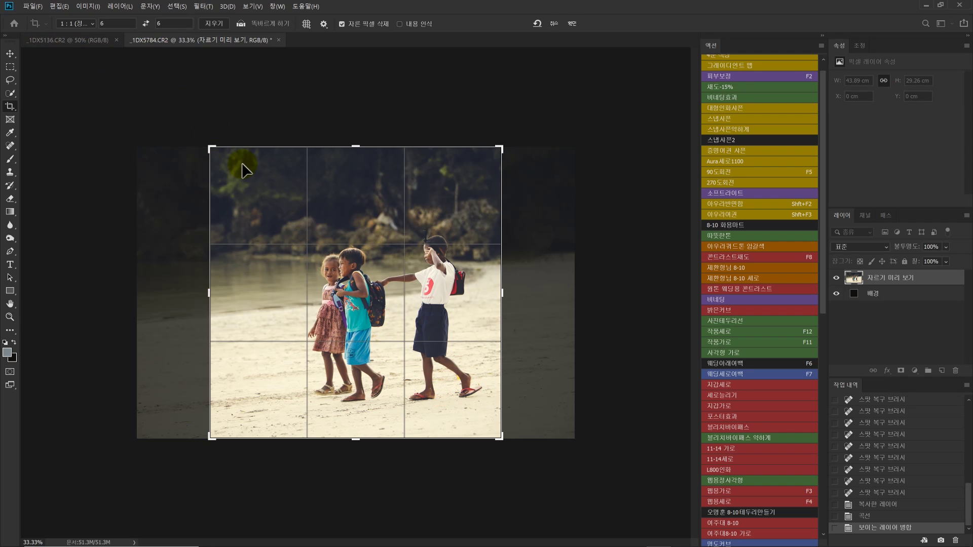
drag(208, 146, 241, 162)
drag(356, 415, 368, 389)
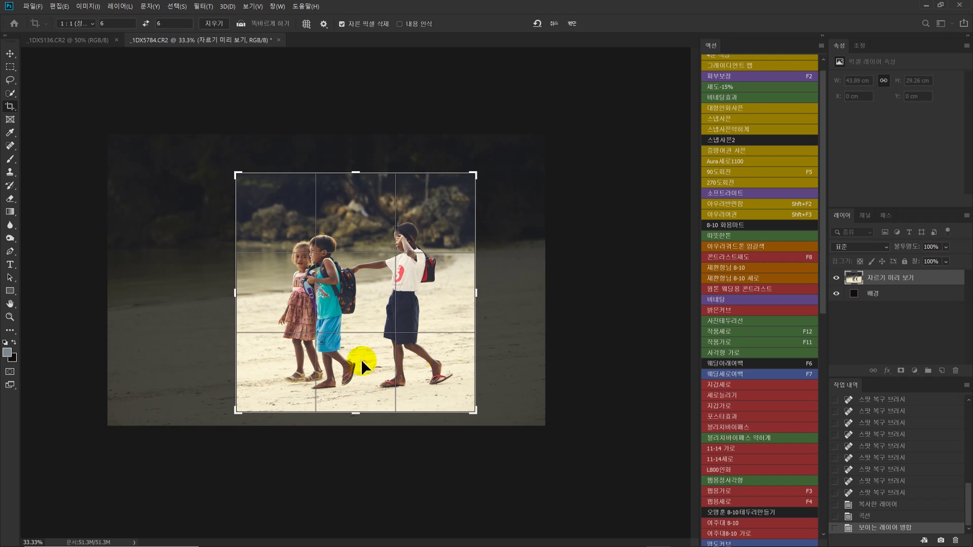
drag(355, 173, 356, 178)
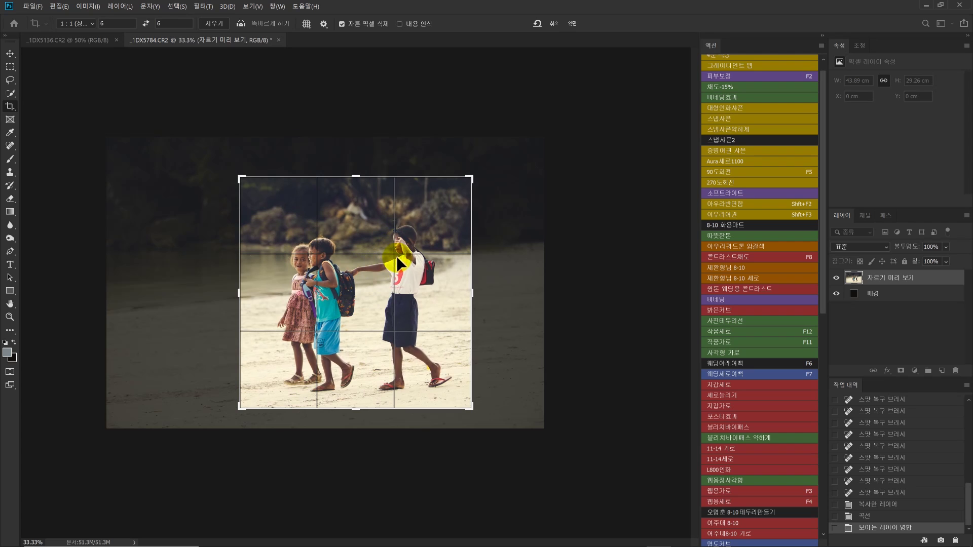
drag(368, 301, 358, 300)
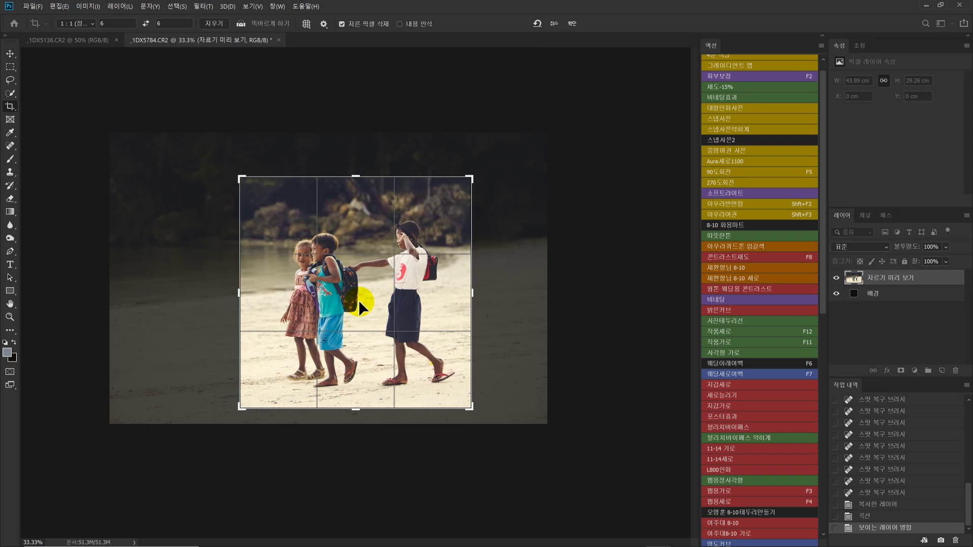
drag(358, 300, 360, 302)
double_click(359, 301)
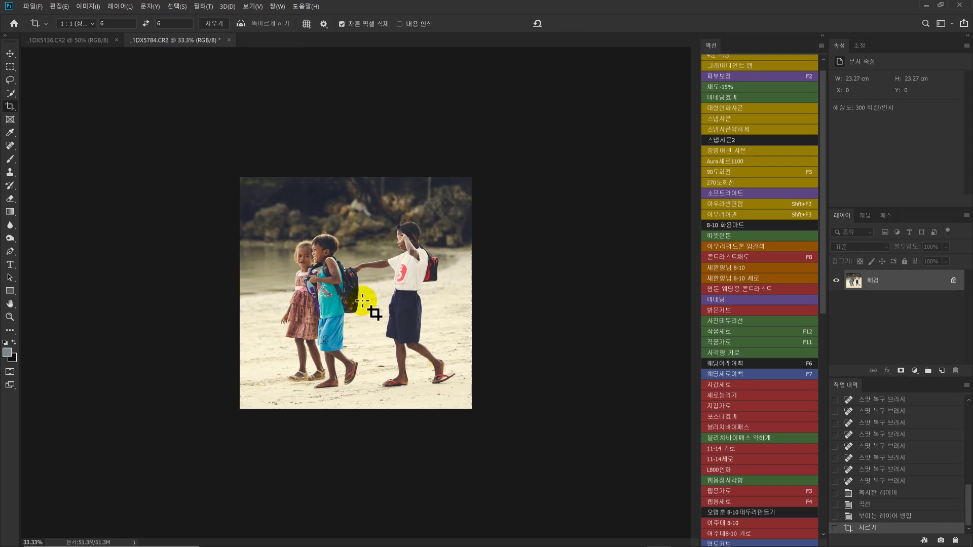
key(z)
click(384, 337)
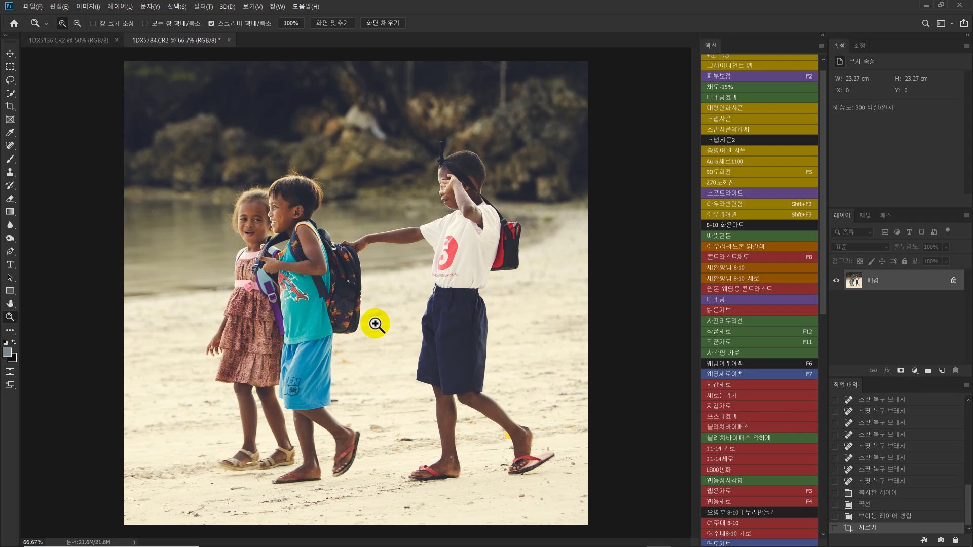
- Switch to Bridge and reopen the raw photo _1DX5784.CR2 in Camera Raw
mouse_move(484, 537)
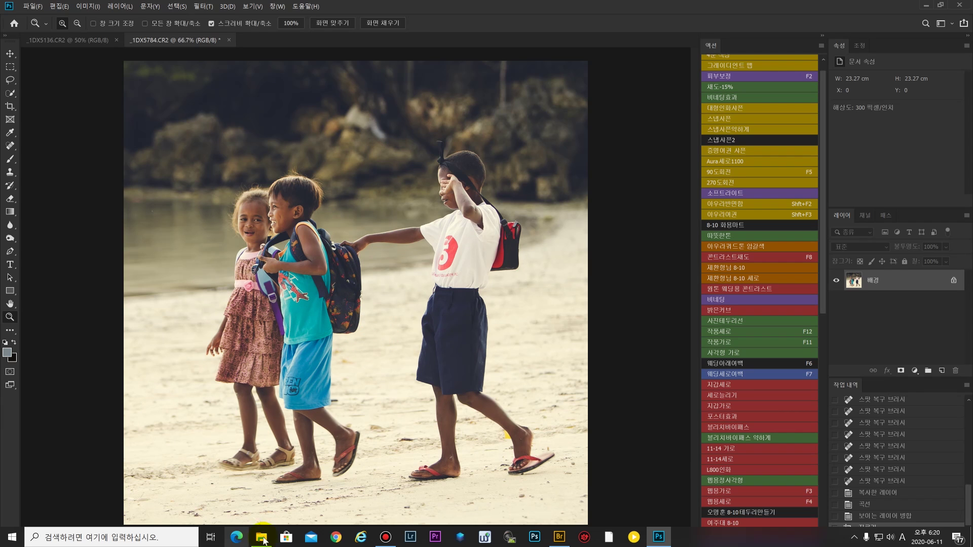
click(559, 538)
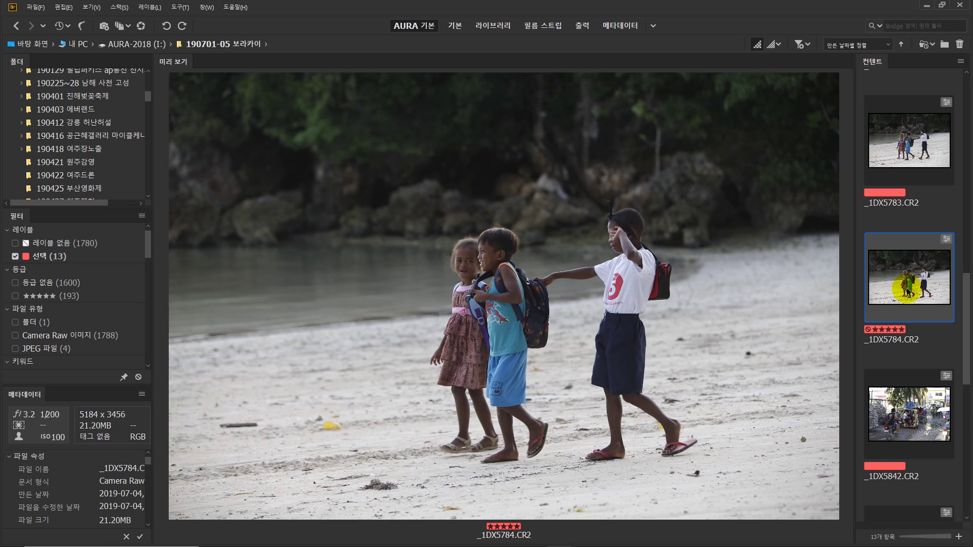
double_click(906, 289)
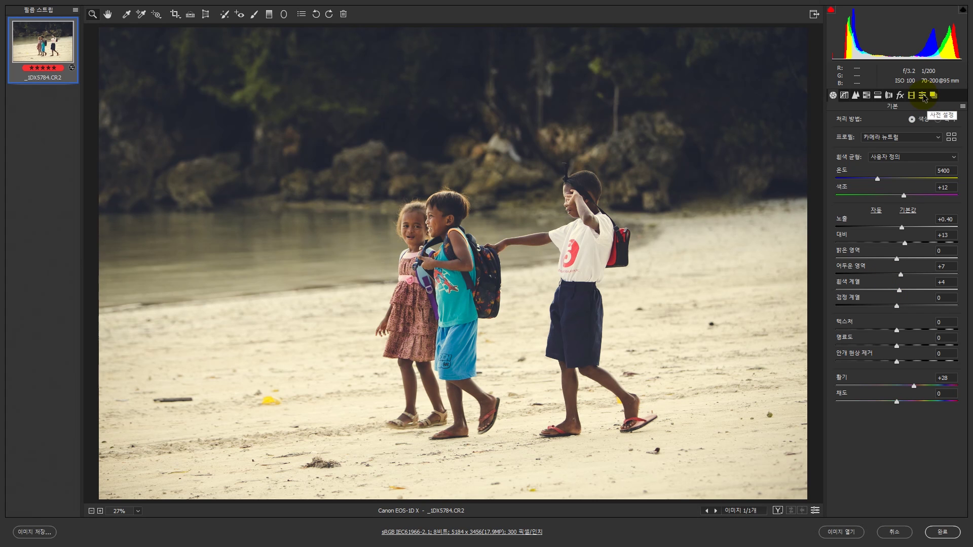
- Browse the user presets to the end of the list and preview 황학산웹톤 약하게 계조살림 on the photo
click(923, 97)
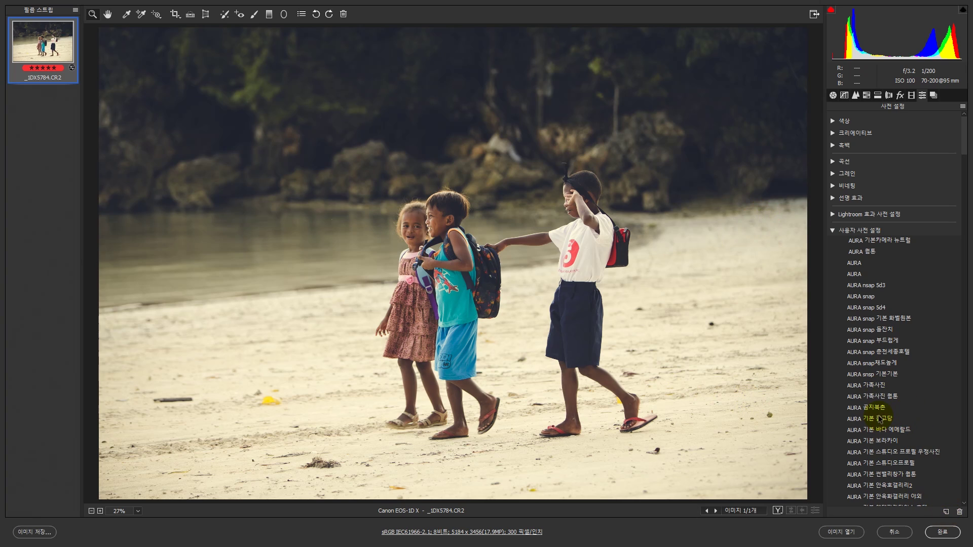
scroll(904, 406, down, 2)
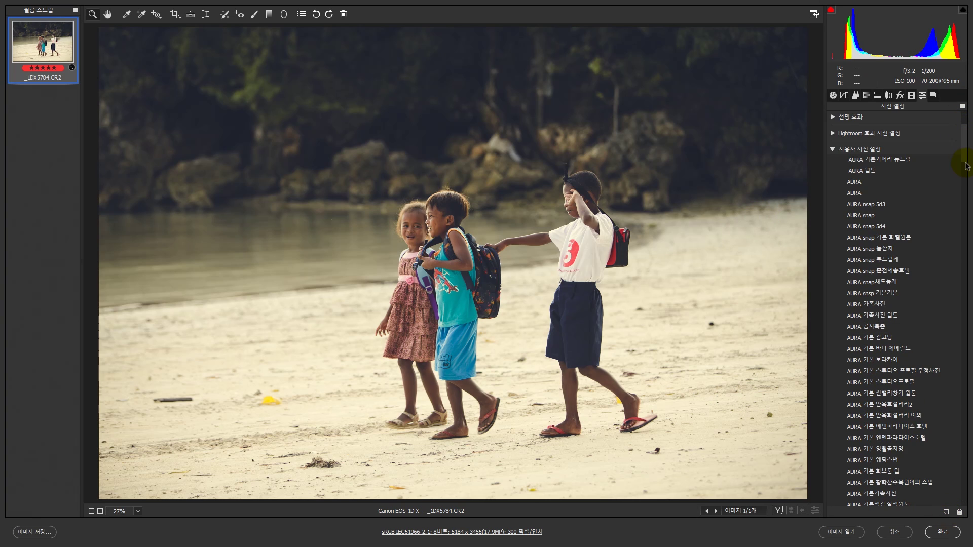
drag(966, 152, 940, 522)
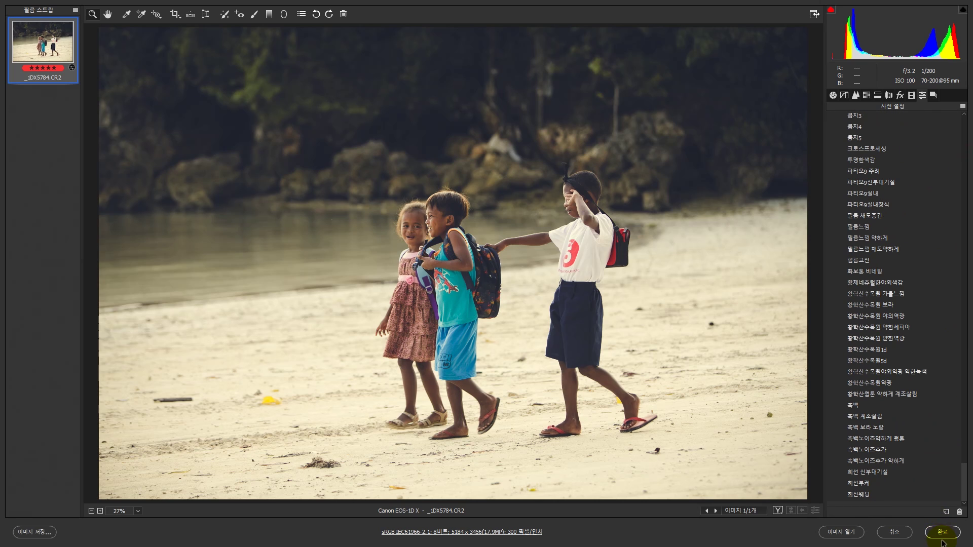
click(882, 394)
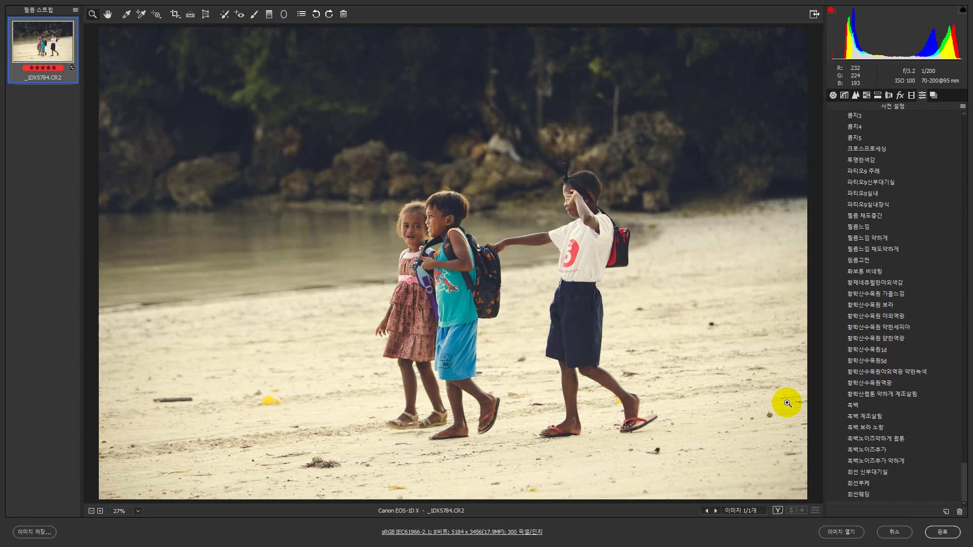
key(p)
- Preview the black-and-white presets from 흑백 to 흑백노이즈추가 약하게, plus 희선 신부대기실, and return to the photo's existing look
click(864, 406)
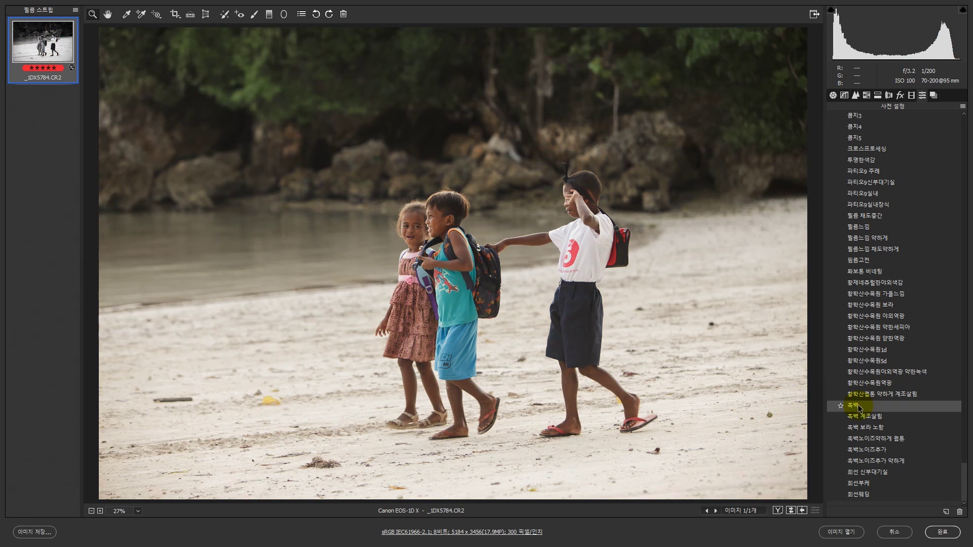
click(867, 419)
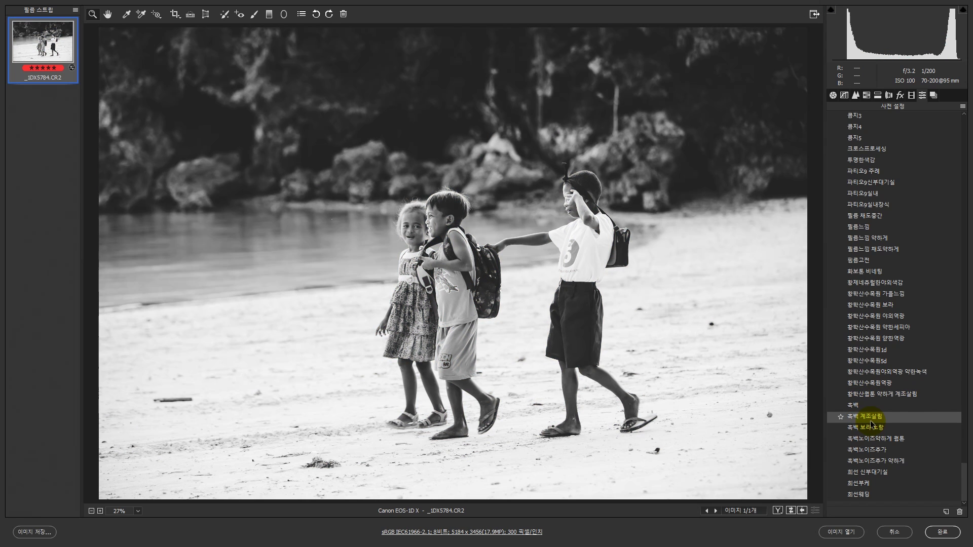
click(872, 428)
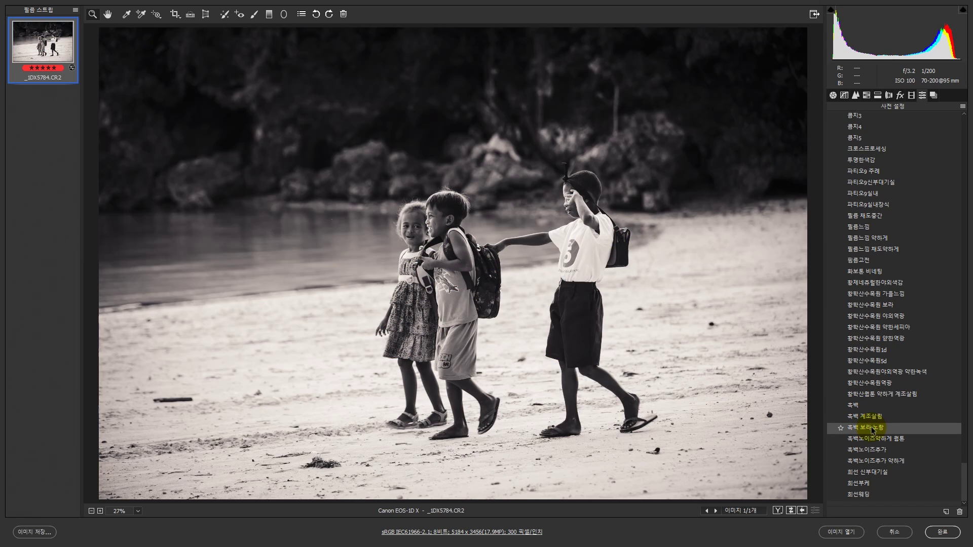
click(870, 439)
click(870, 450)
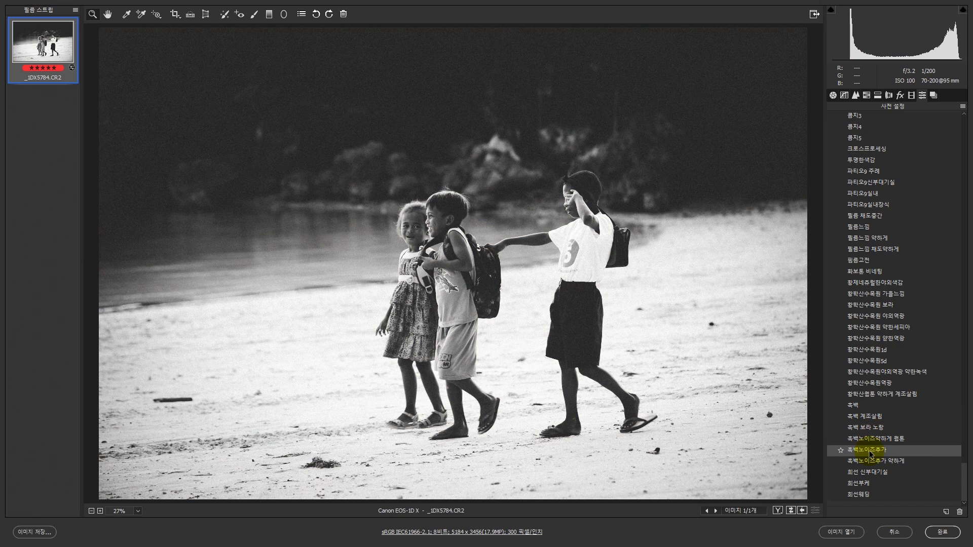
click(870, 461)
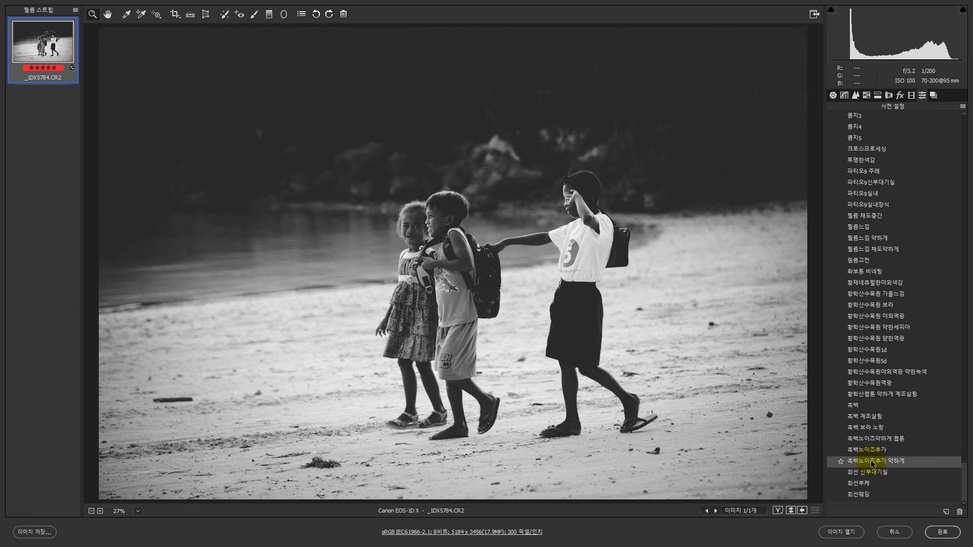
click(870, 472)
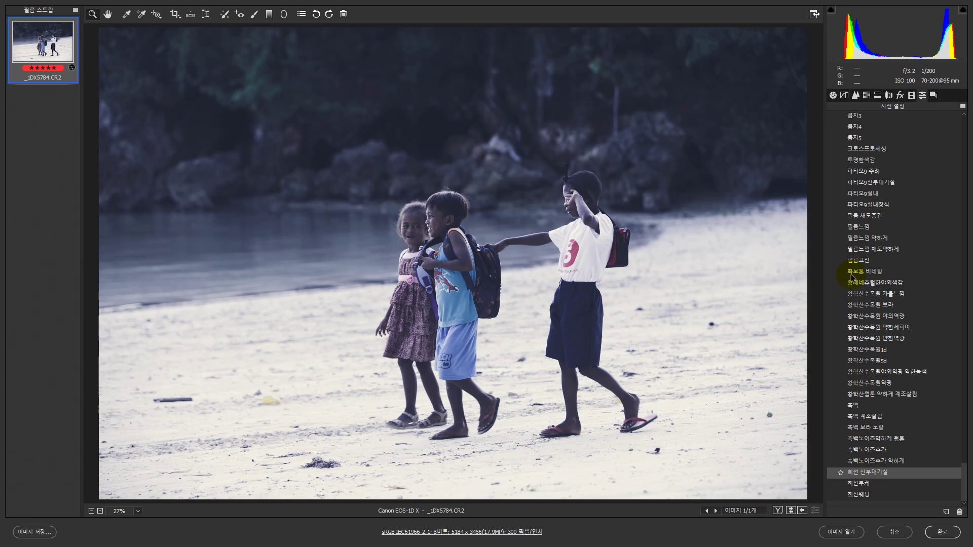
key(p)
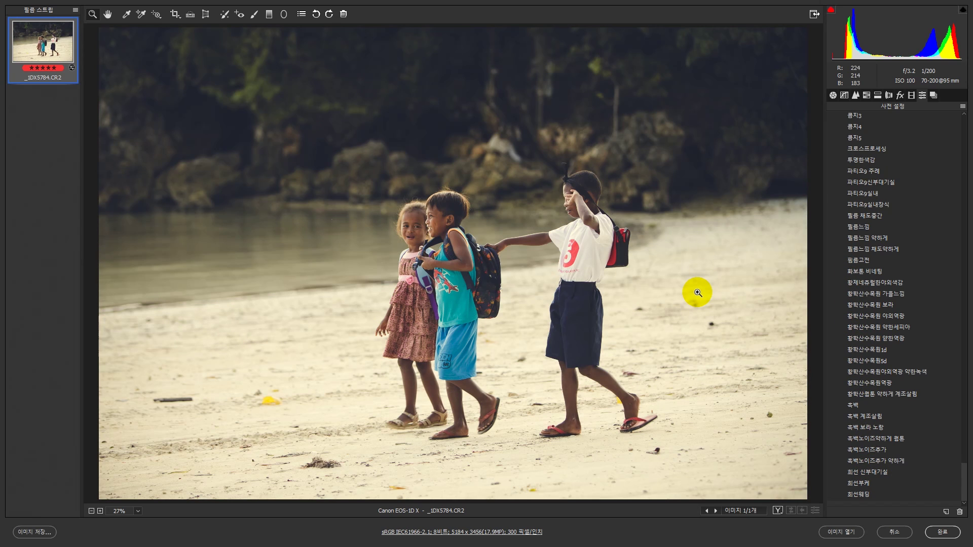